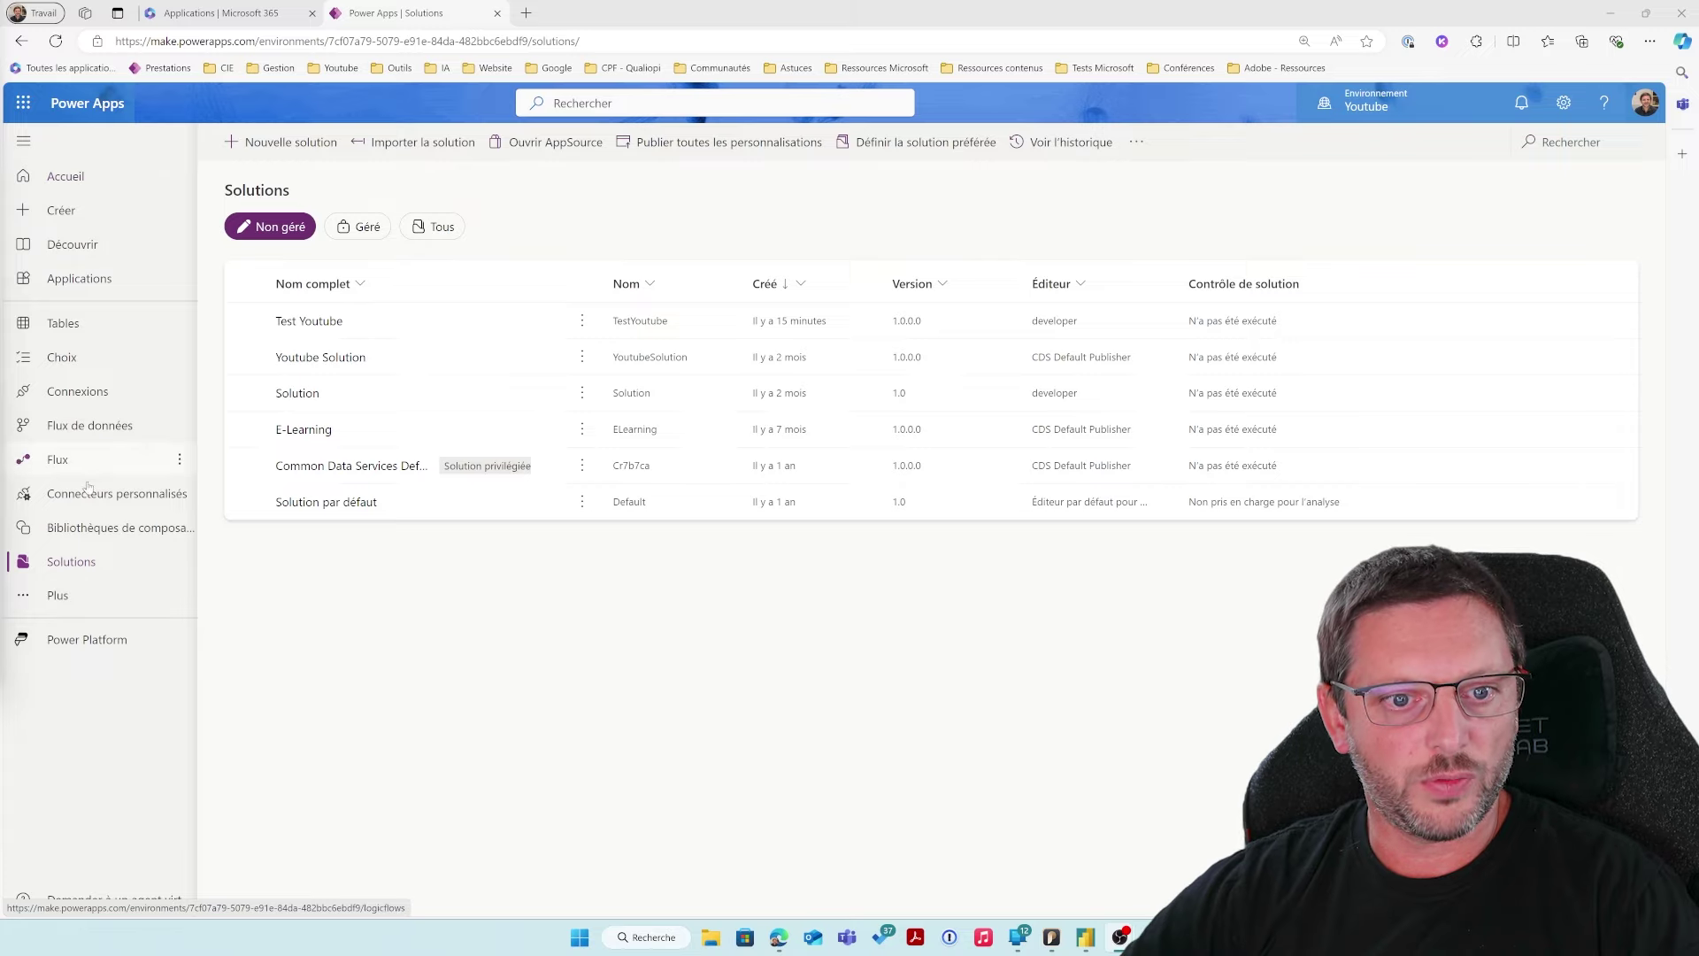
{"action": "left_click", "coordinate": [64, 176]}
{"action": "scroll", "coordinate": [428, 563], "scroll_direction": "down", "scroll_amount": 2}
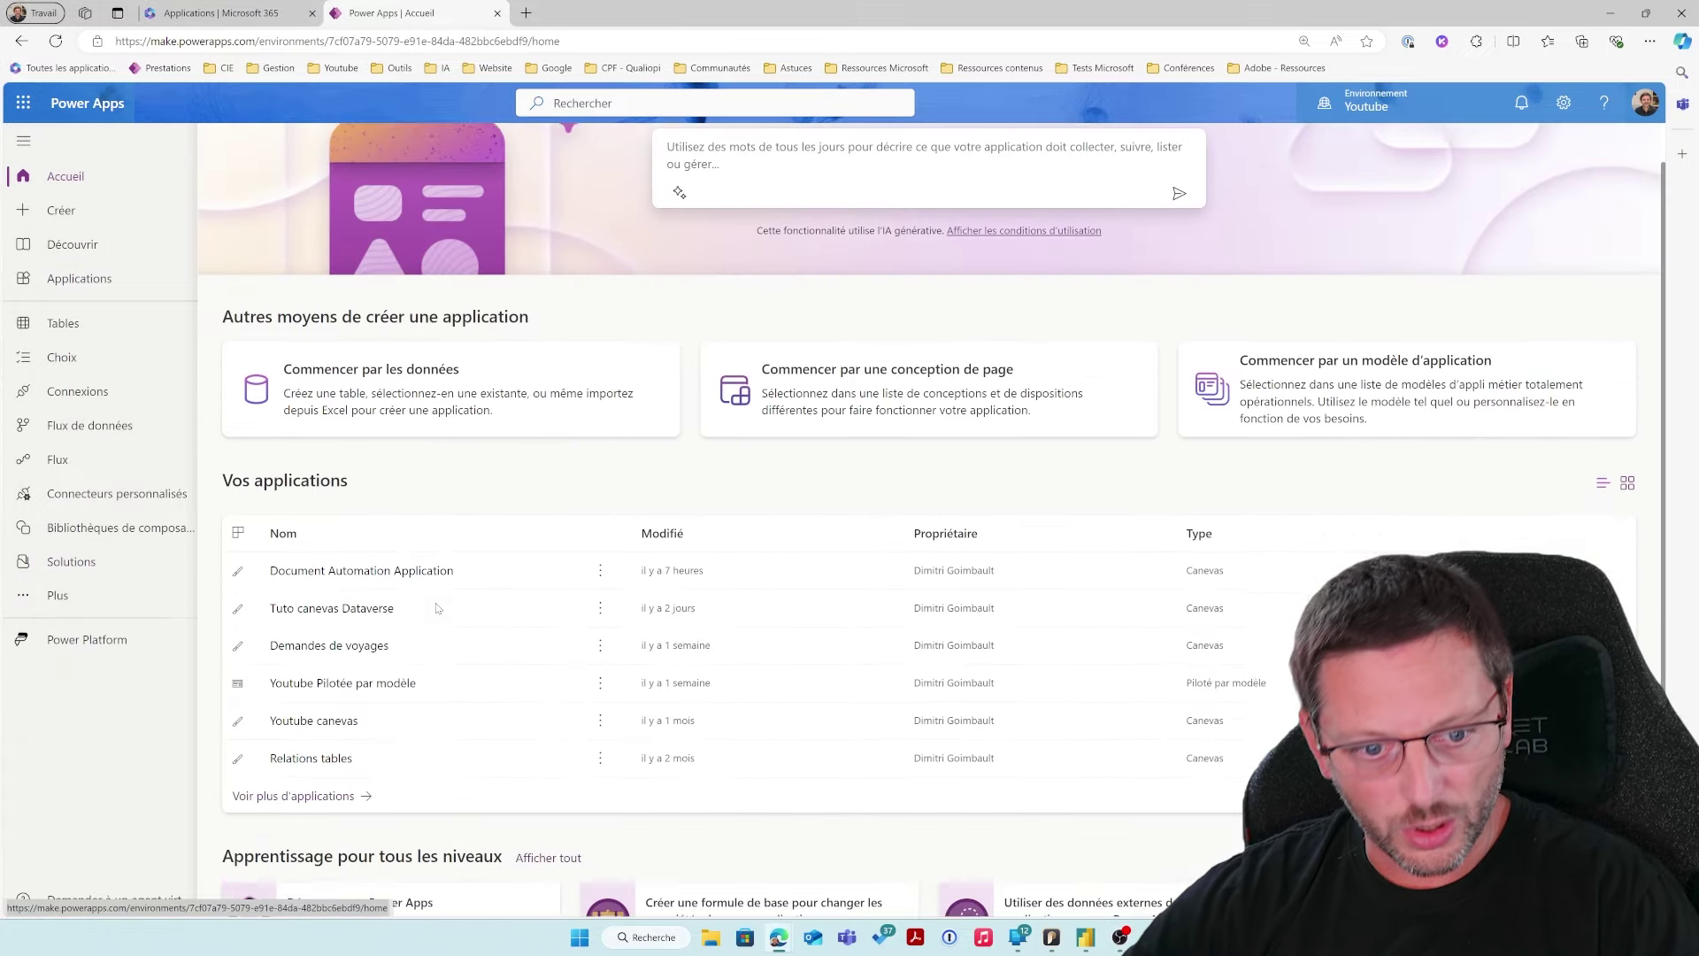
{"action": "scroll", "coordinate": [428, 563], "scroll_direction": "up", "scroll_amount": 2}
{"action": "left_click", "coordinate": [168, 560]}
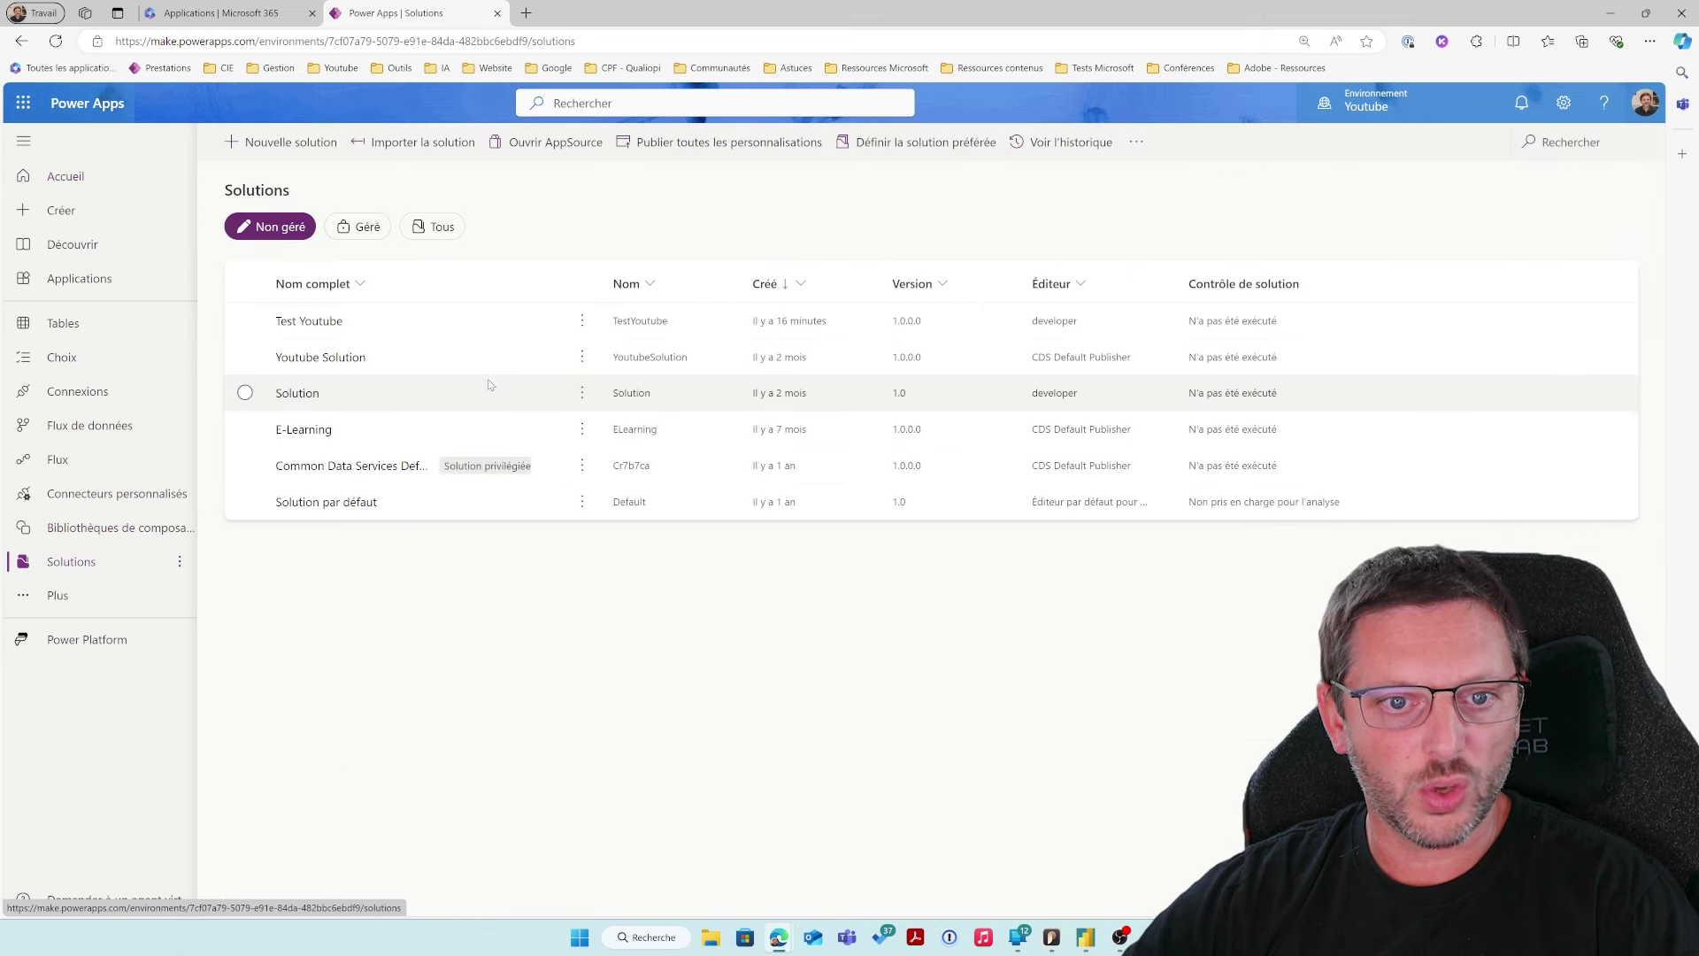
Open the Youtube Solution and display its tables
{"action": "left_click", "coordinate": [363, 359]}
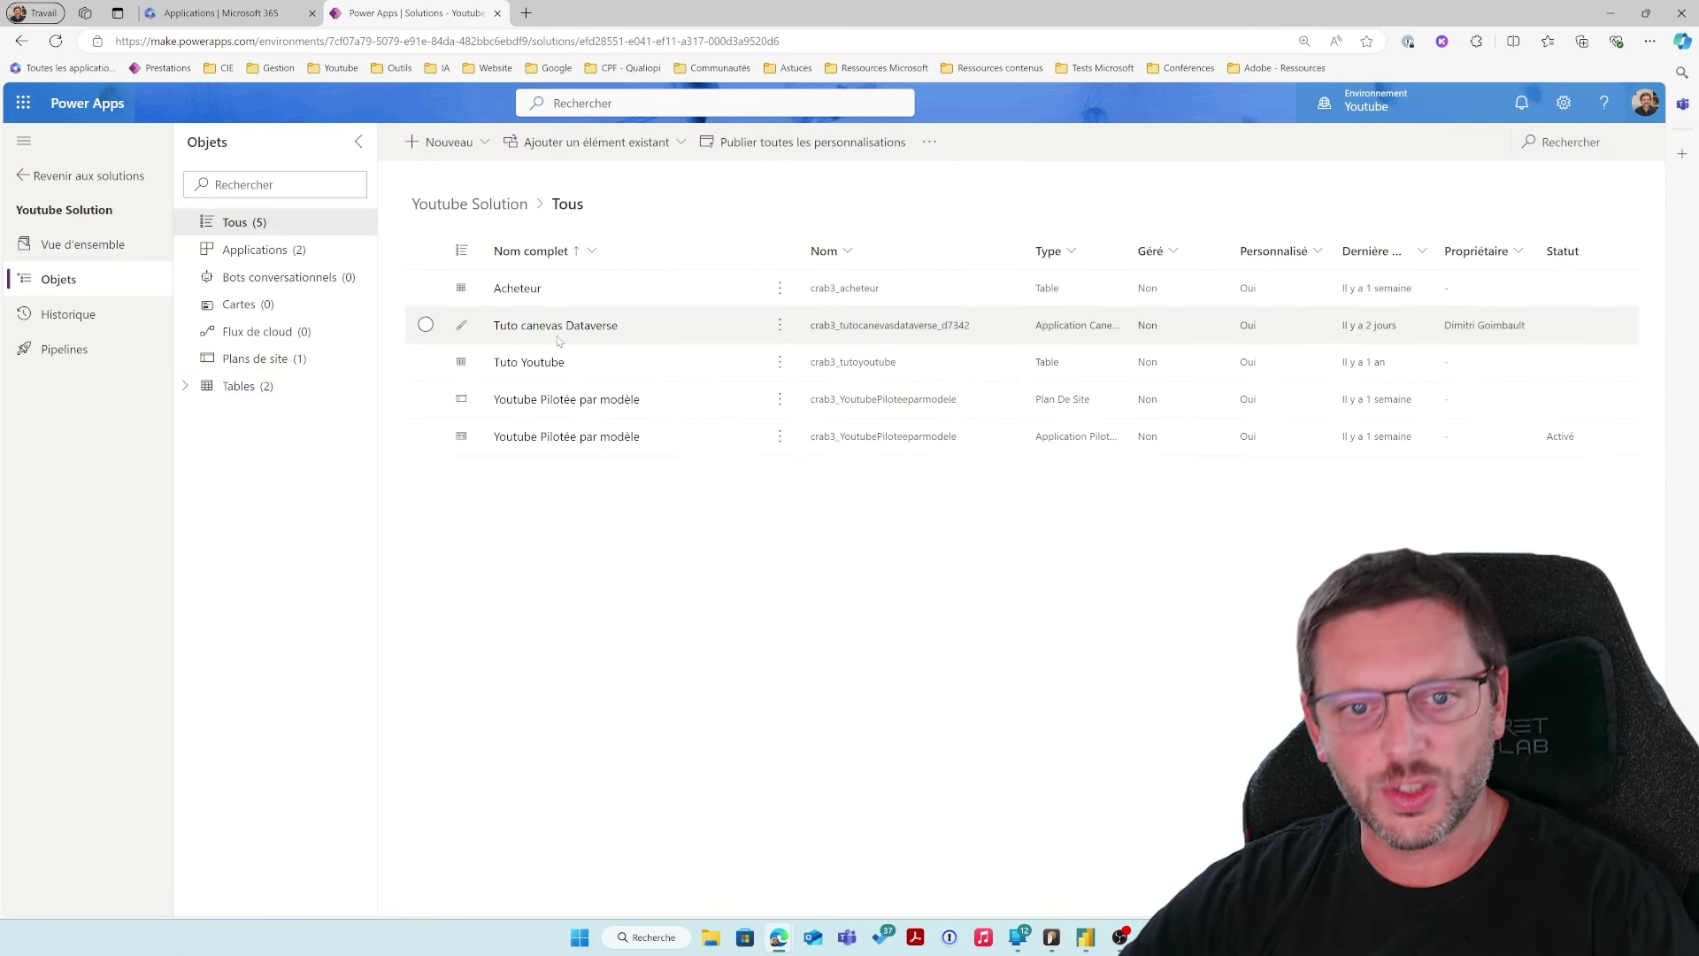
{"action": "left_click", "coordinate": [292, 385]}
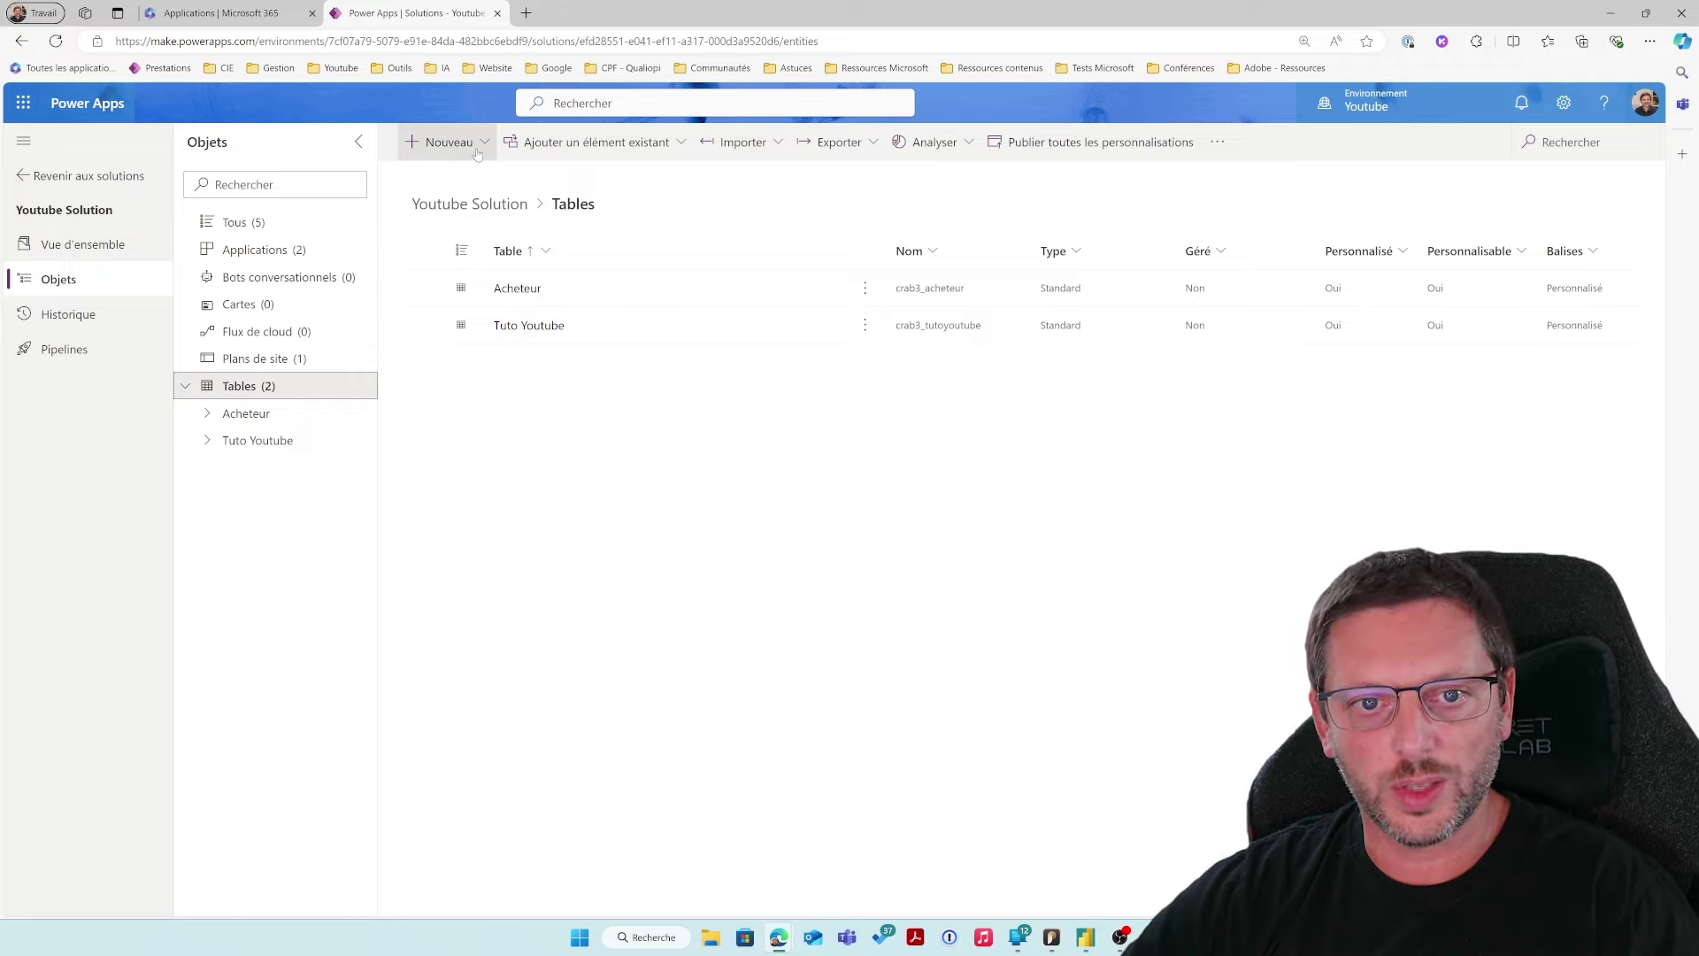
Start a new security role in the solution and name it App Youtube - Users
{"action": "left_click", "coordinate": [443, 142]}
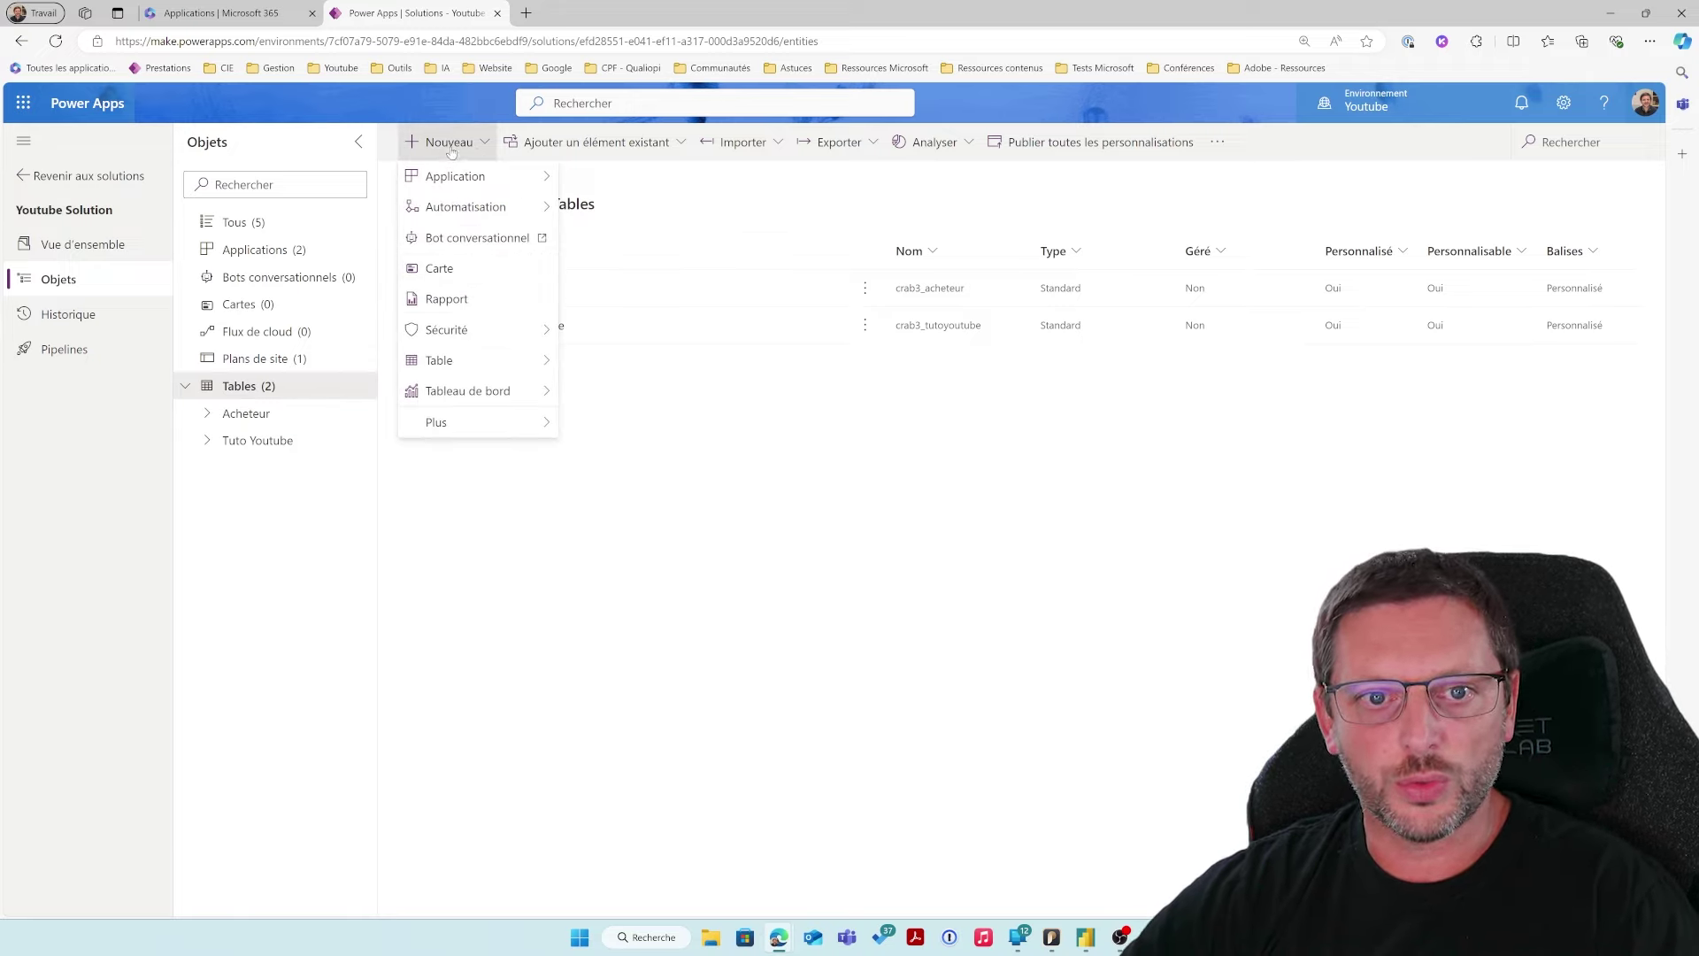
{"action": "mouse_move", "coordinate": [457, 331]}
{"action": "left_click", "coordinate": [675, 426]}
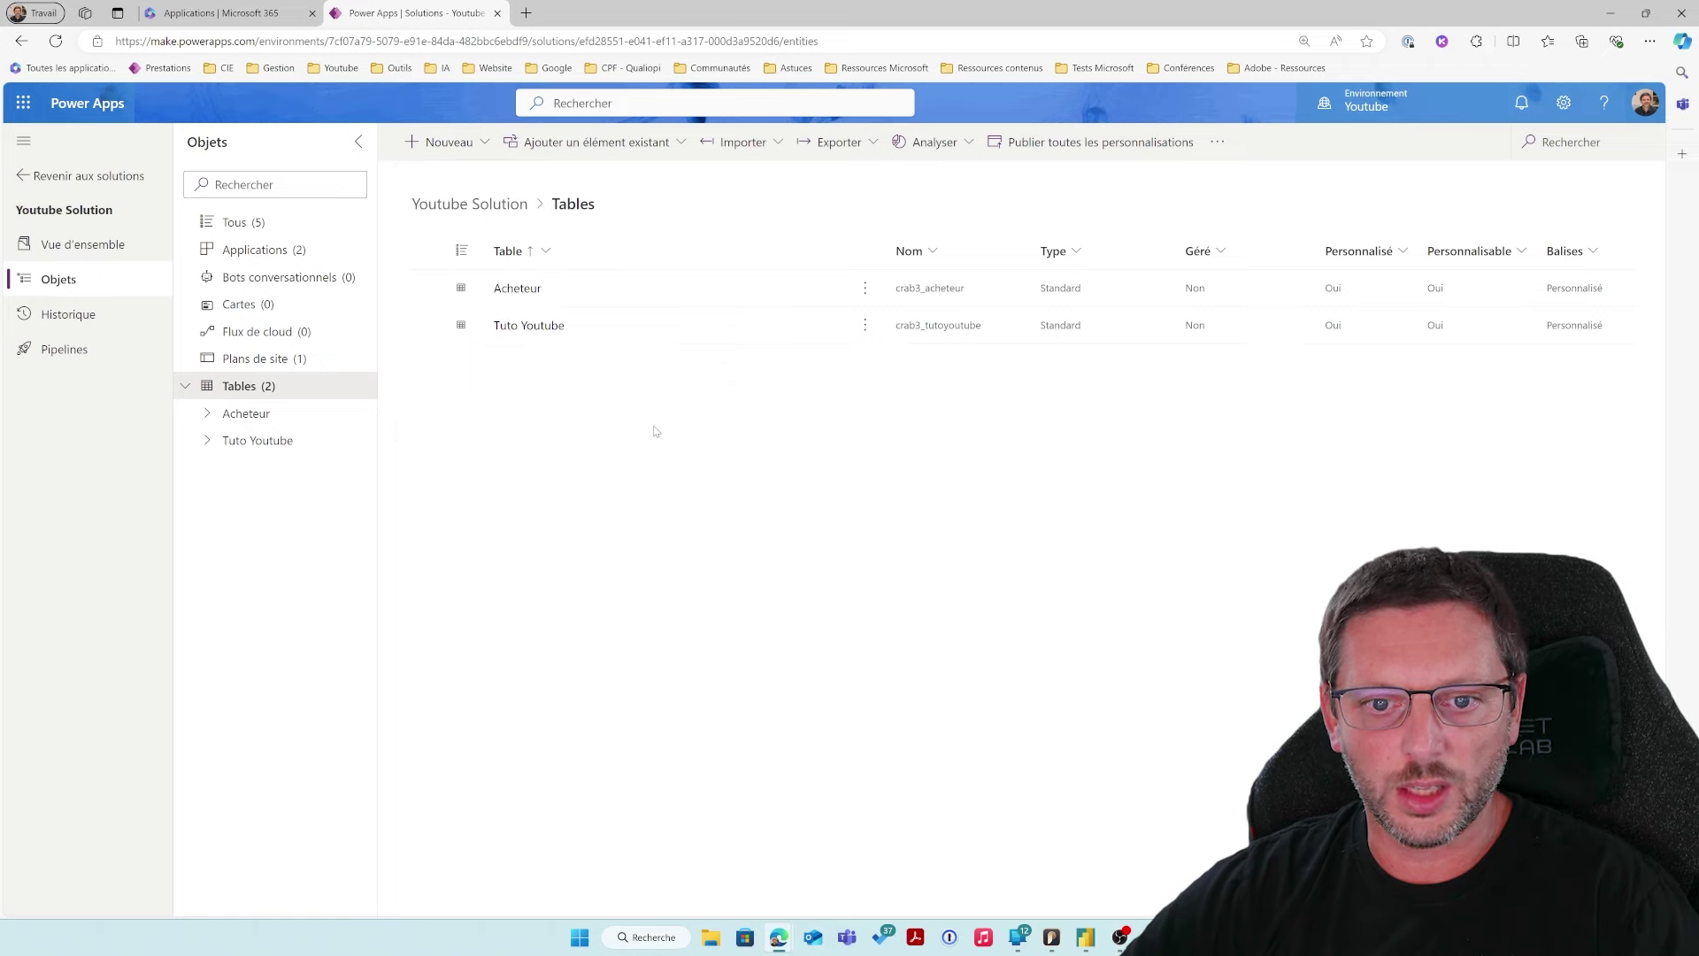
{"action": "left_click", "coordinate": [1220, 169]}
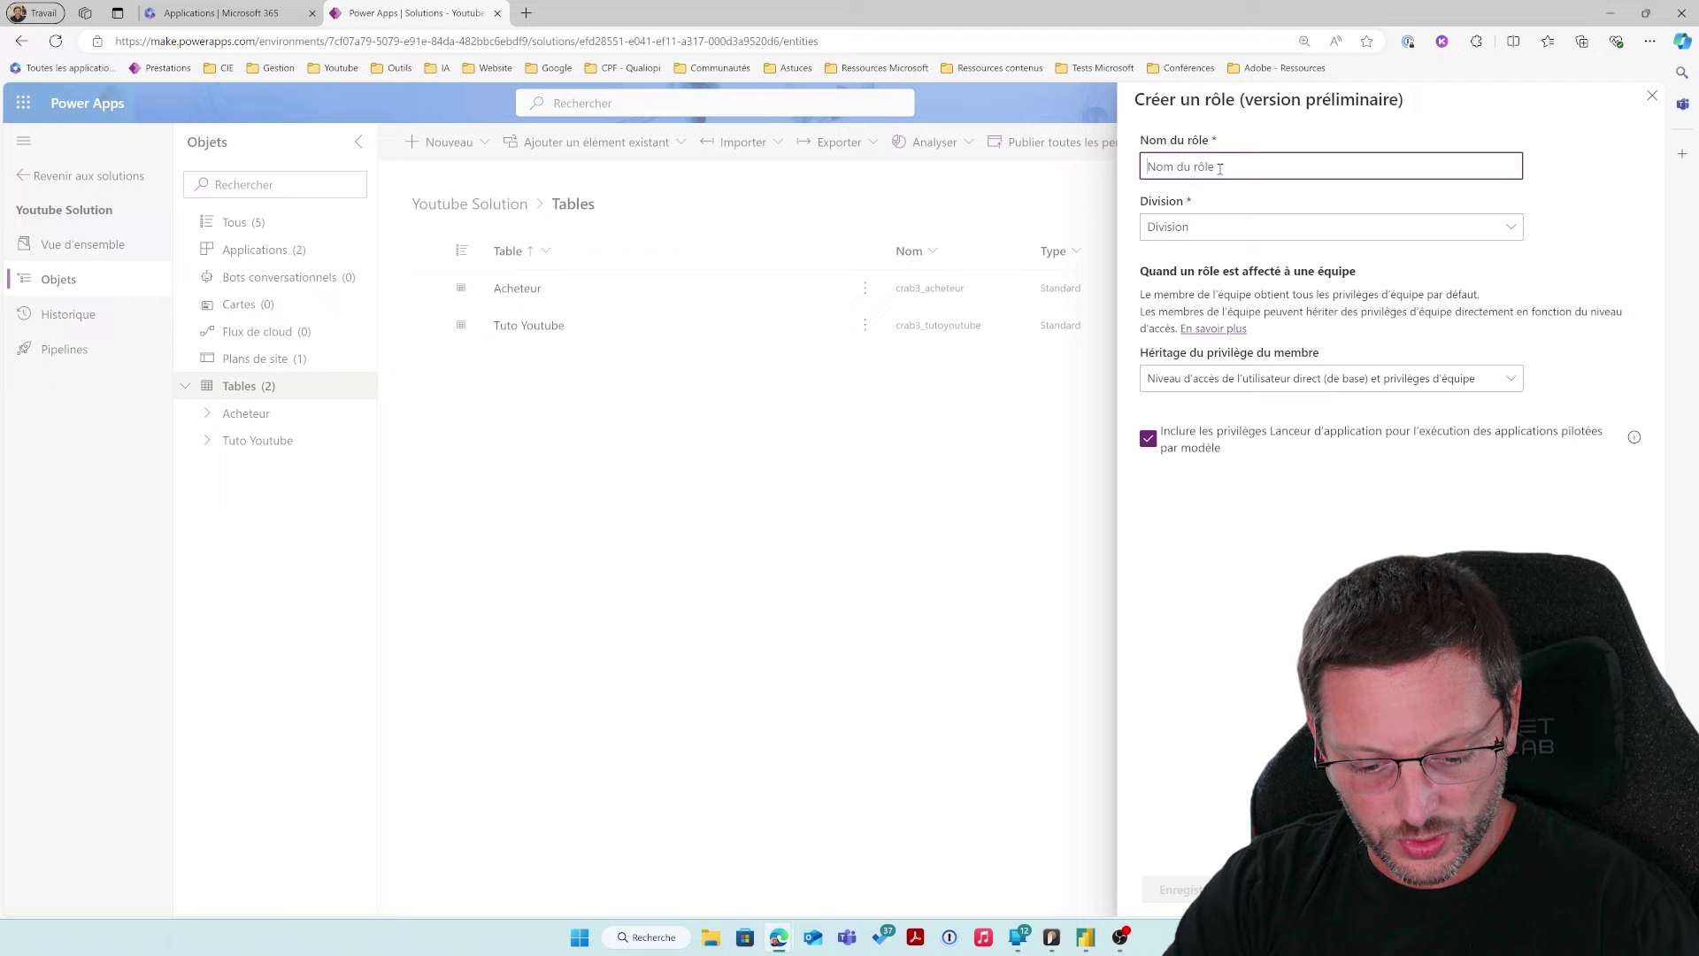
{"action": "type", "text": "Utilisa"}
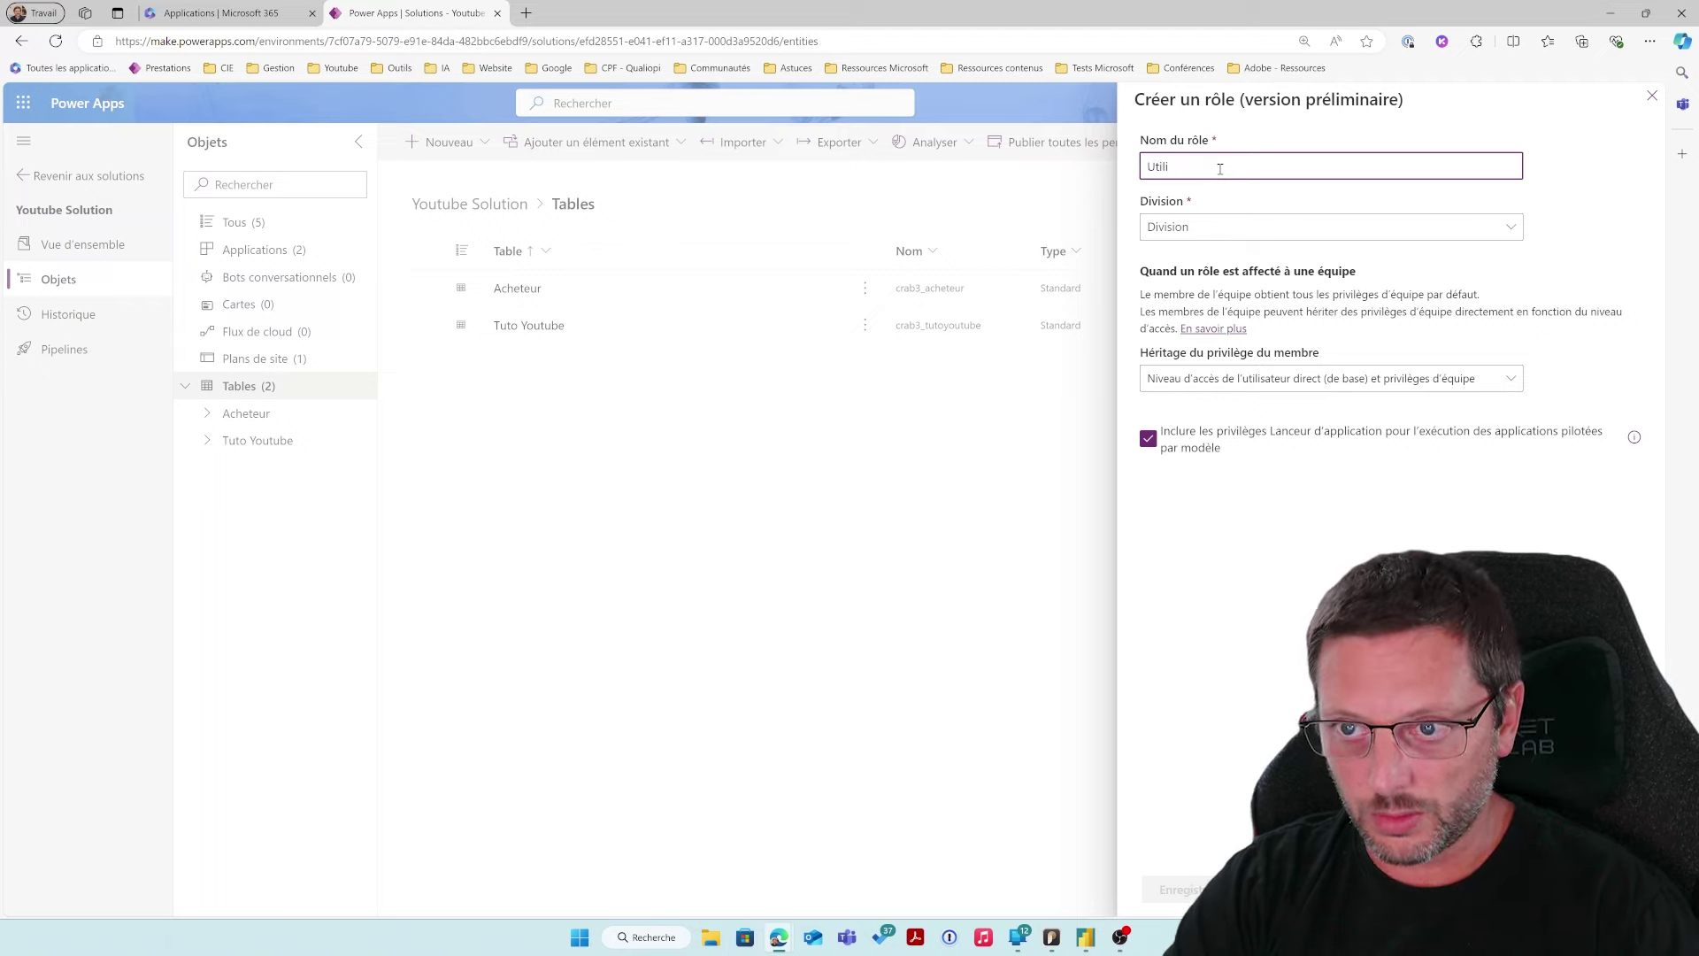
{"action": "key", "text": "BackSpace"}
{"action": "key", "text": "BackSpace"}
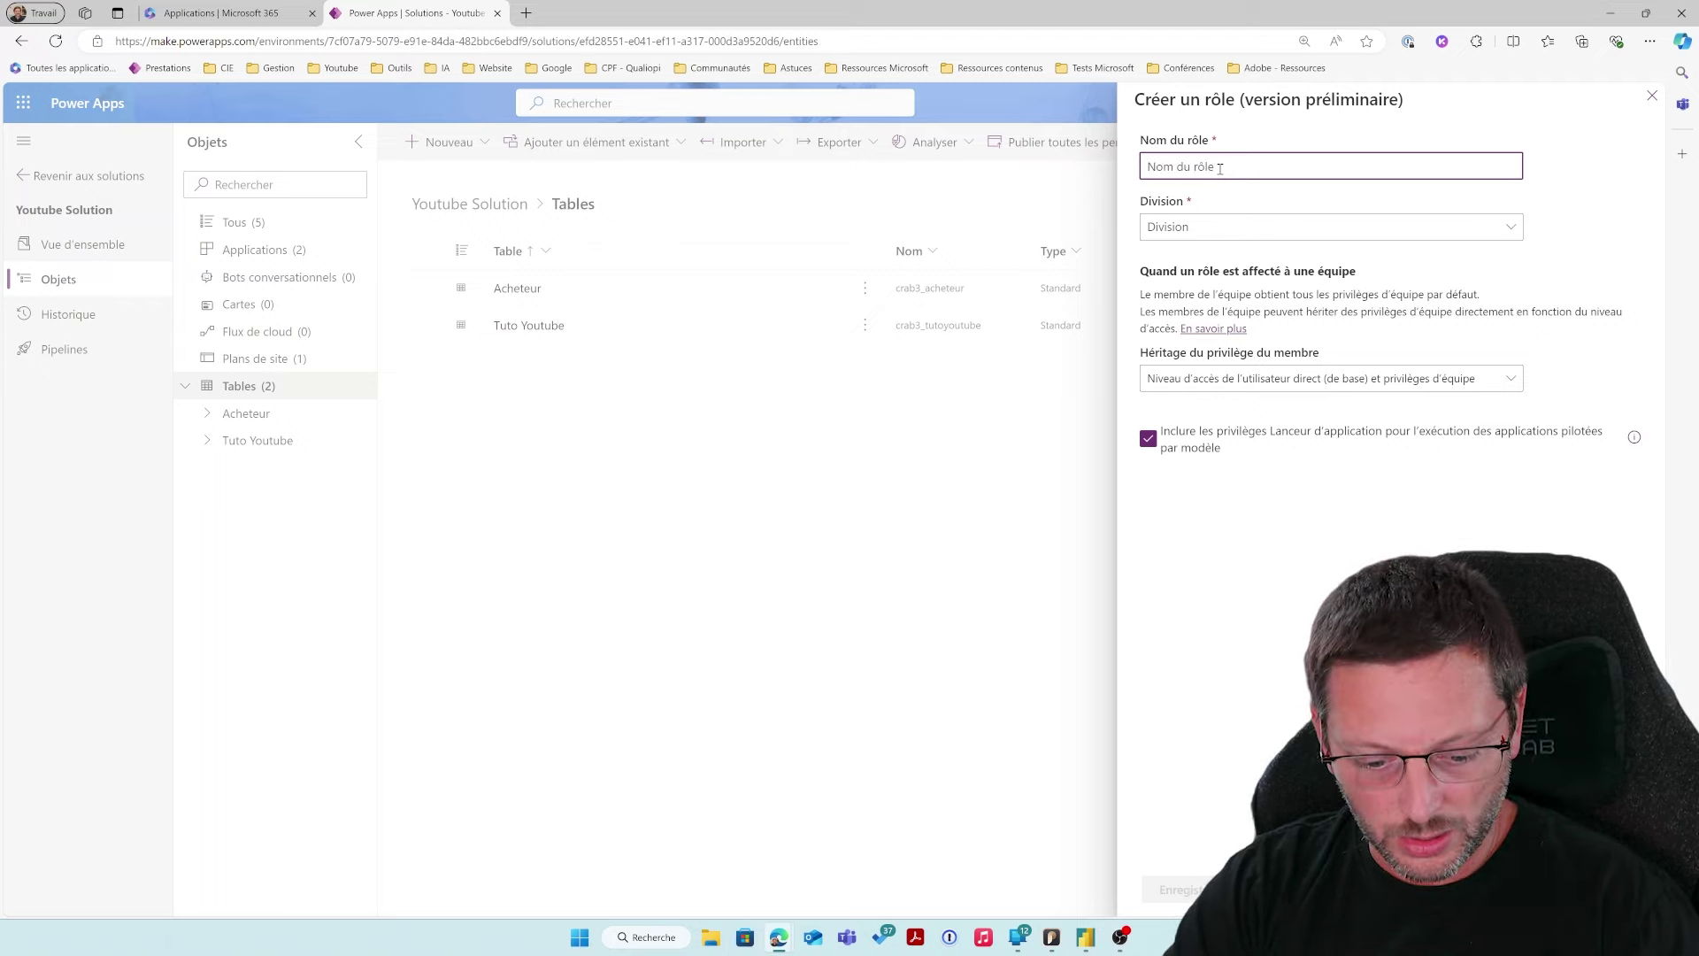
{"action": "type", "text": "App You"}
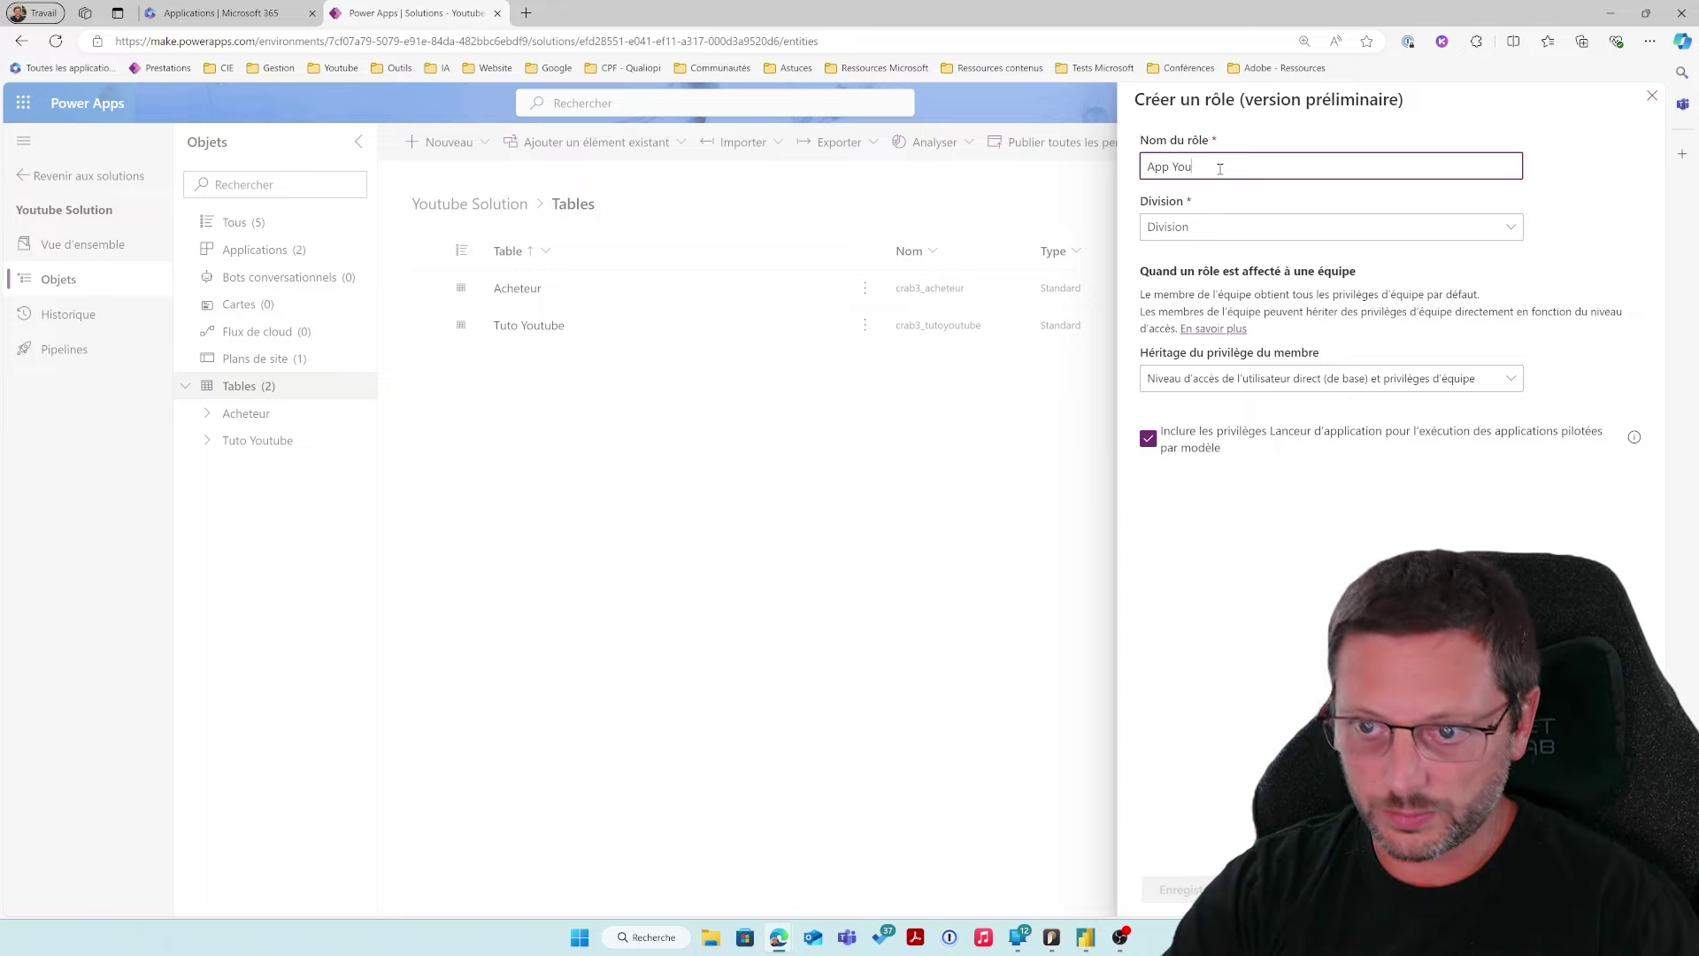
{"action": "type", "text": "tube - Users"}
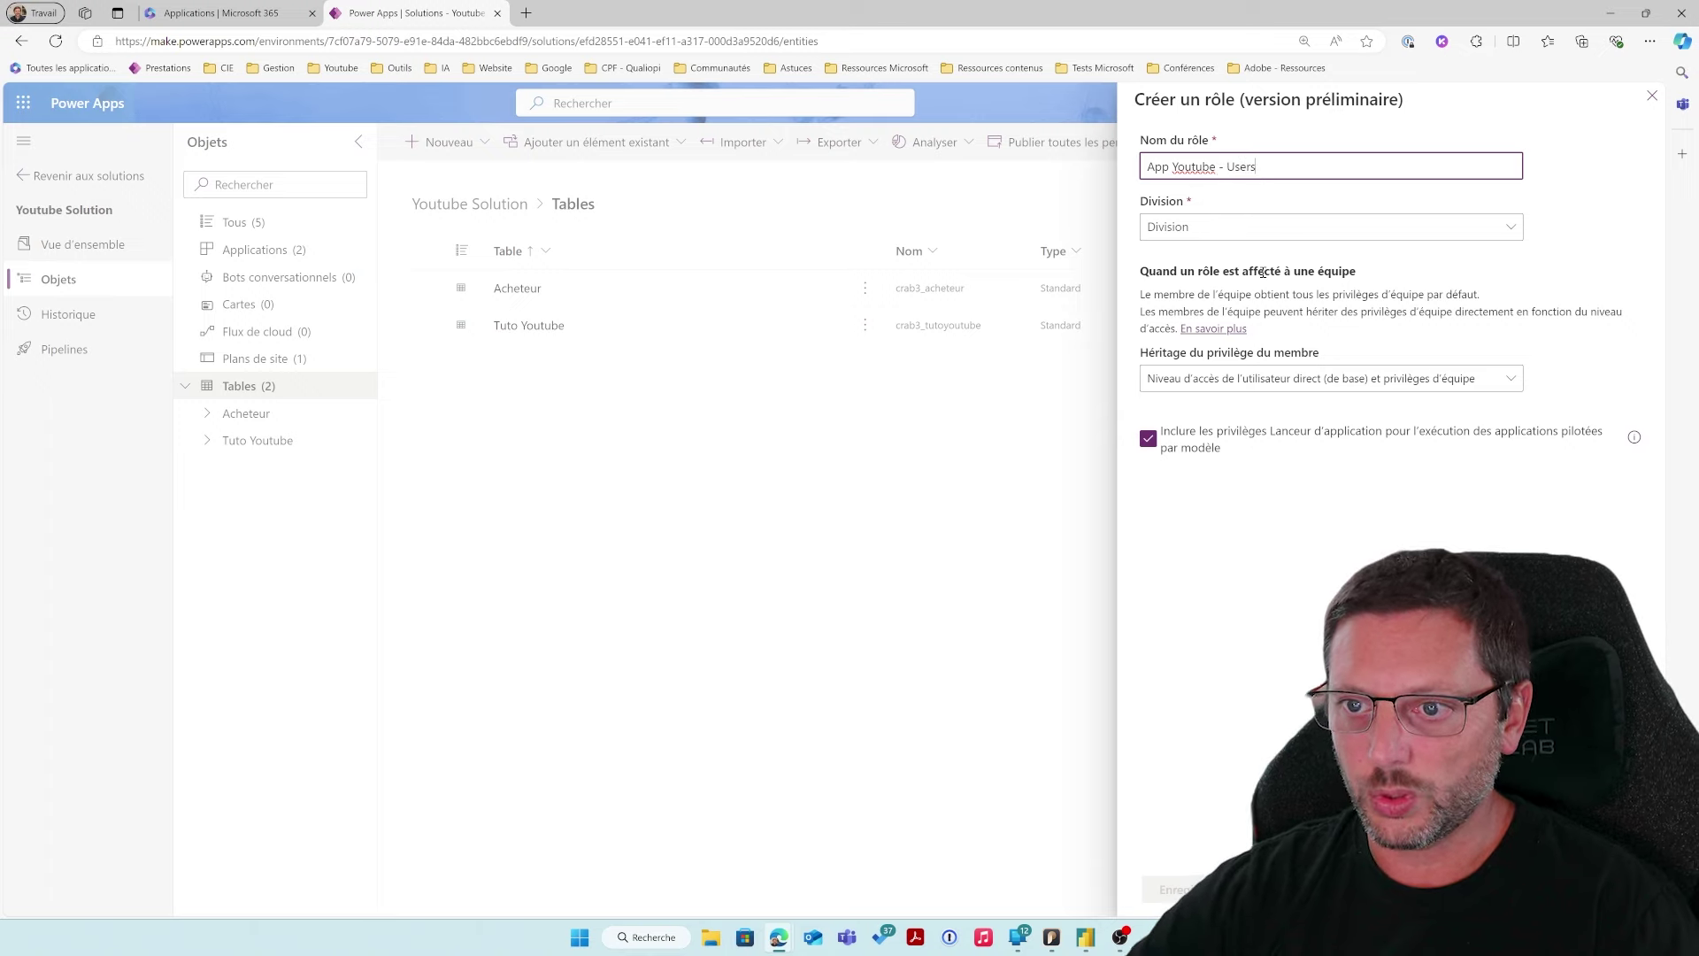
Assign the new role to the only available division and save it, keeping the default privilege inheritance
{"action": "left_click", "coordinate": [1267, 228]}
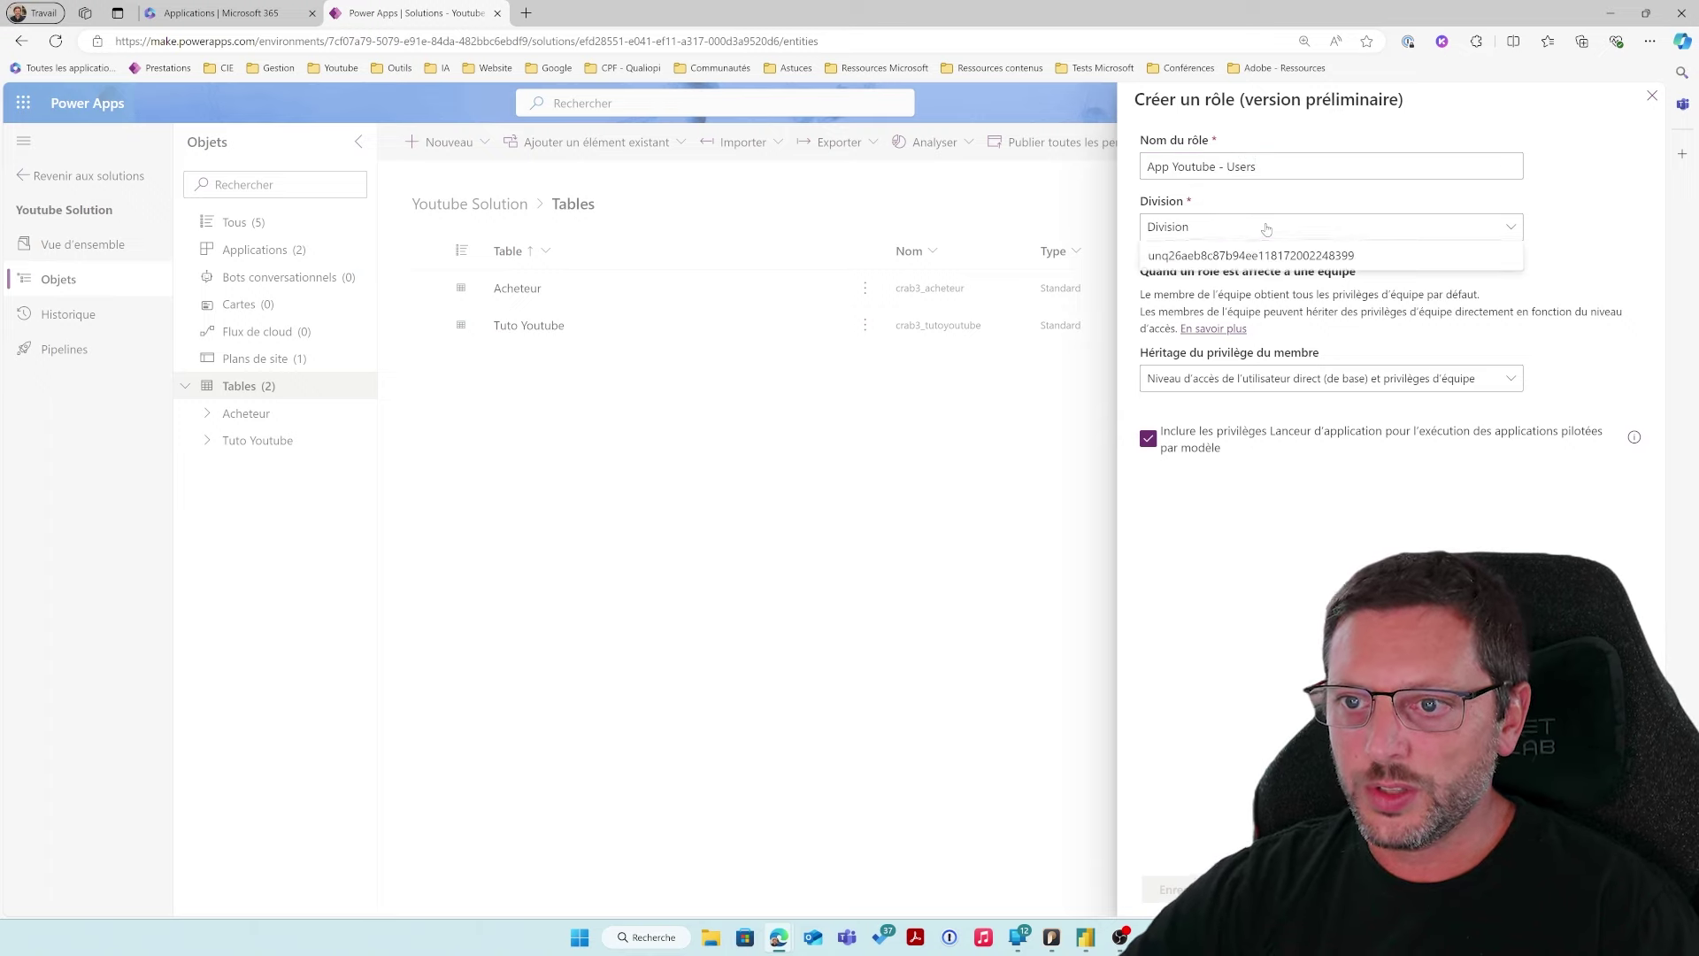
{"action": "left_click", "coordinate": [1367, 258]}
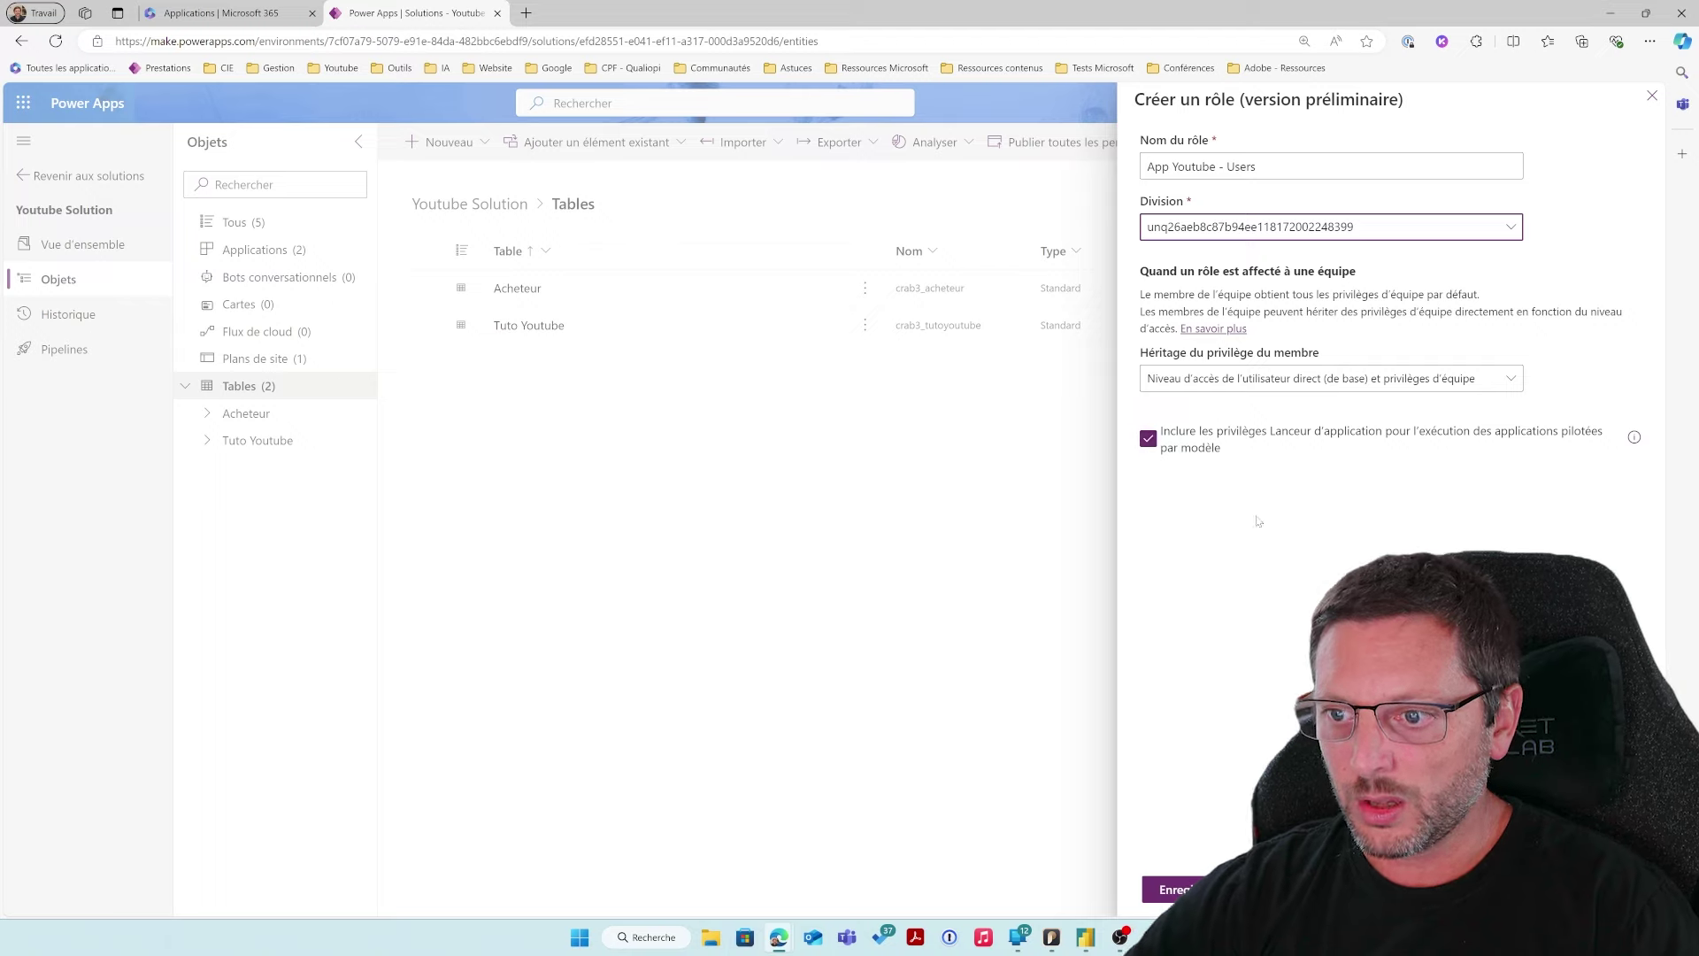
{"action": "left_click", "coordinate": [1174, 888]}
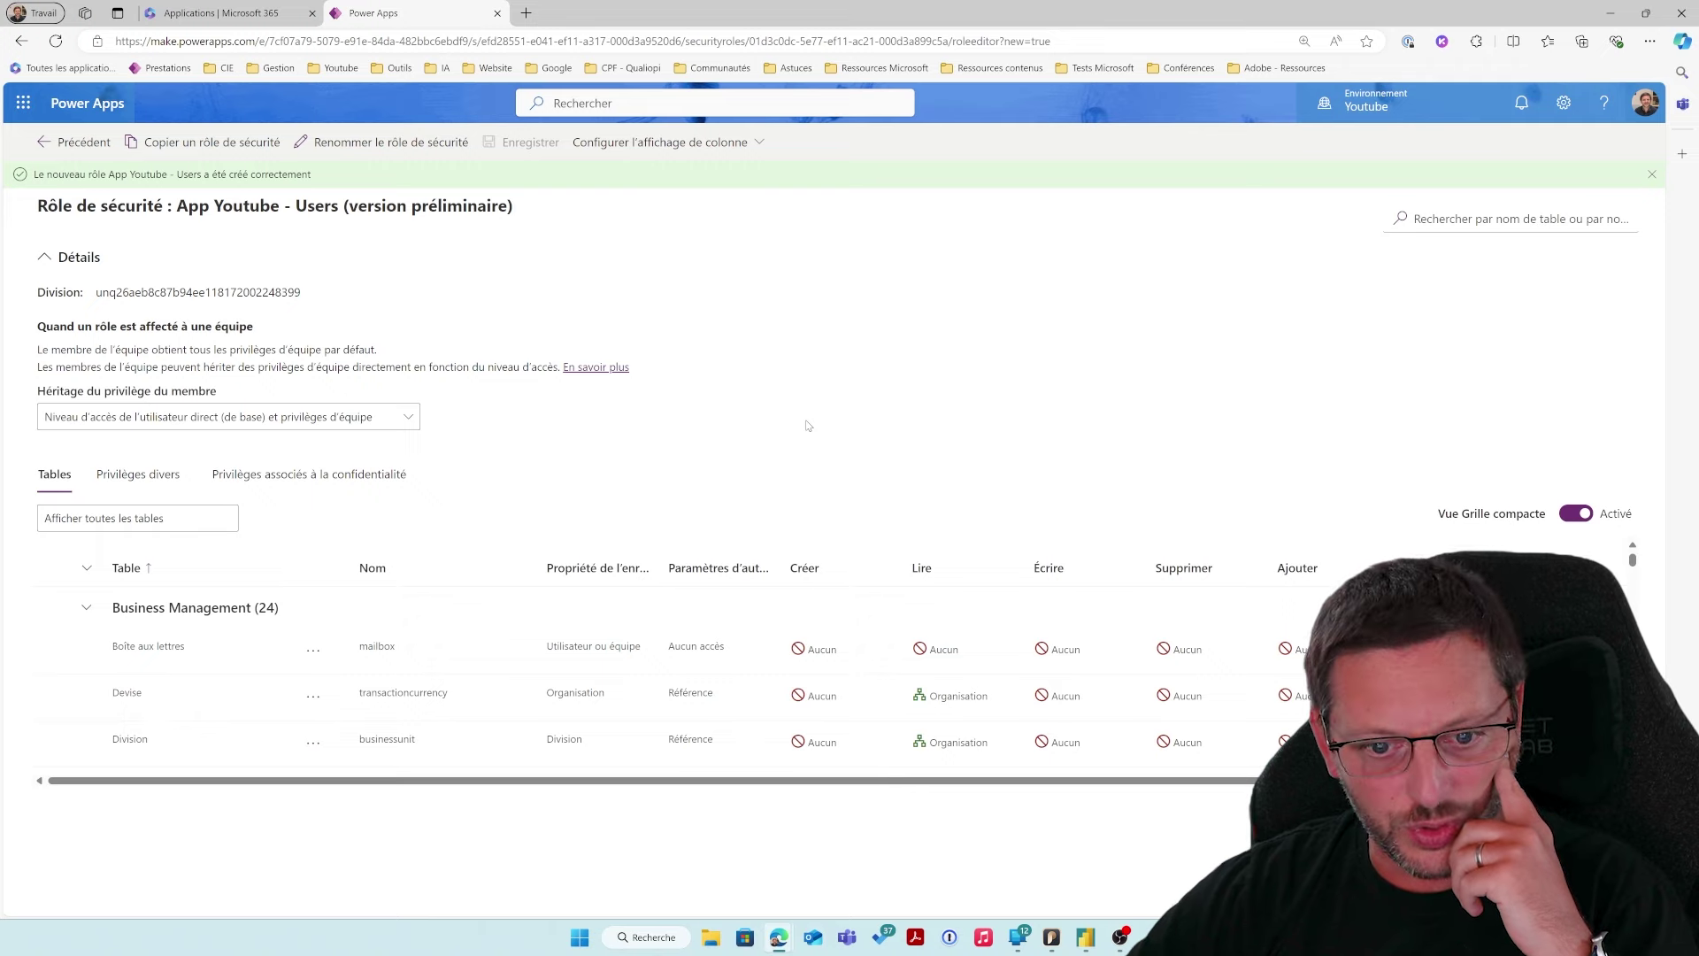
Filter the role's table list to show only the tables with assigned privileges
{"action": "left_click", "coordinate": [78, 520]}
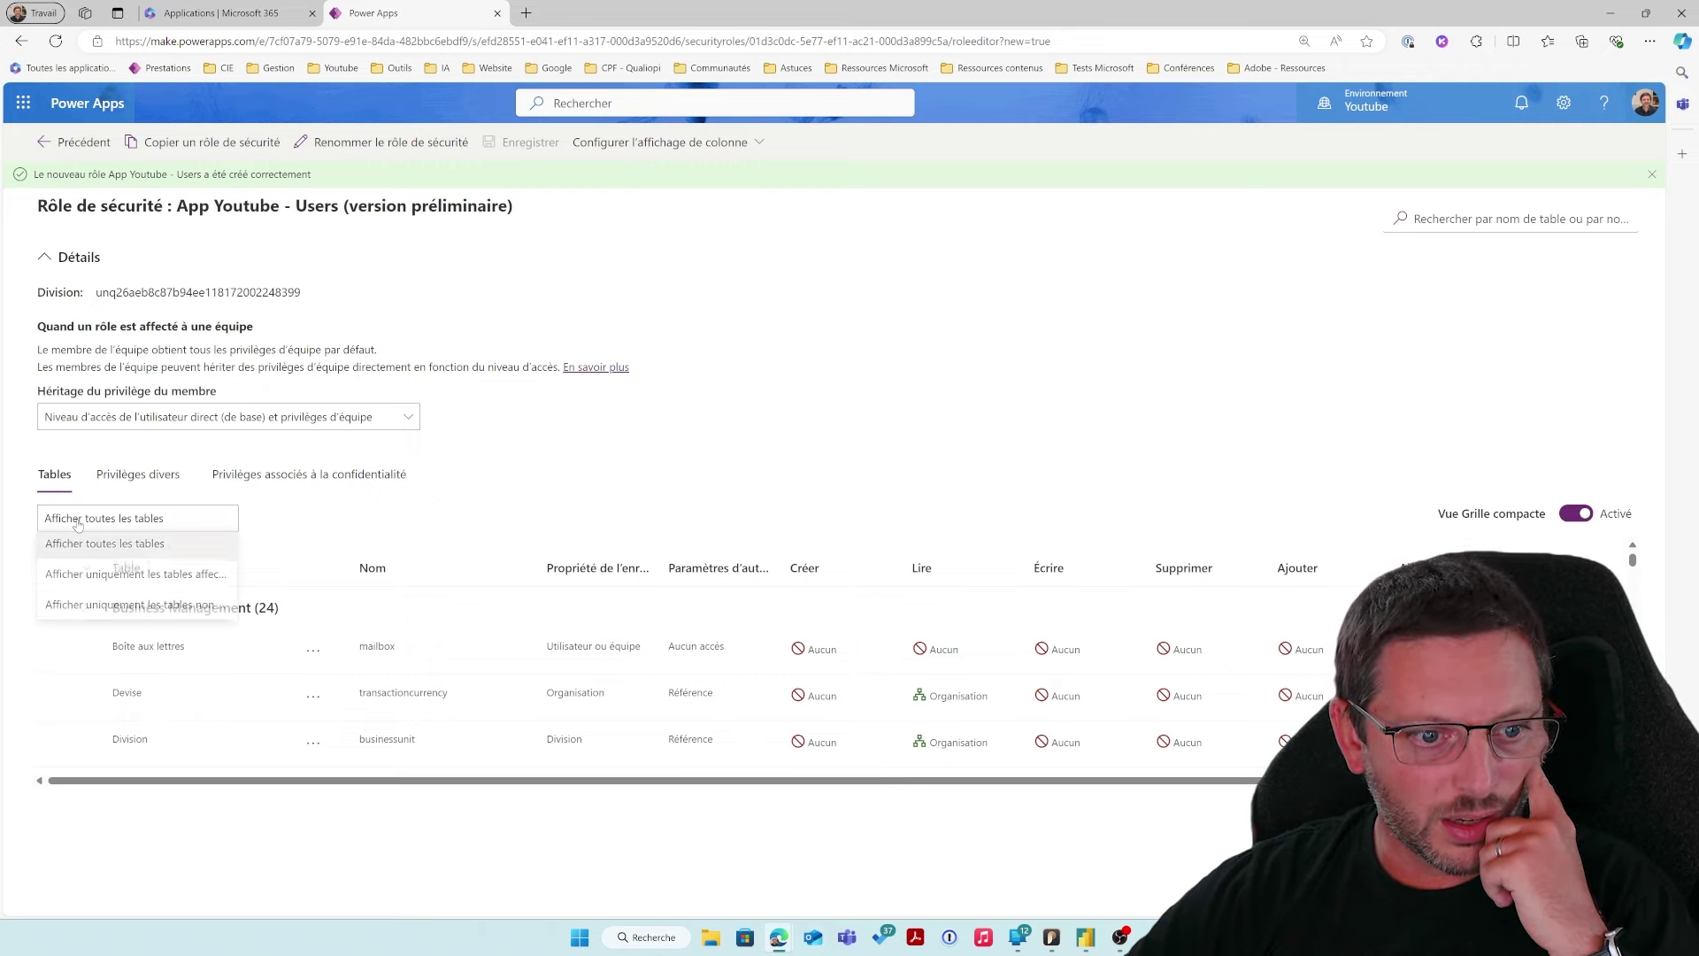
{"action": "left_click", "coordinate": [181, 579]}
{"action": "scroll", "coordinate": [347, 655], "scroll_direction": "down", "scroll_amount": 5}
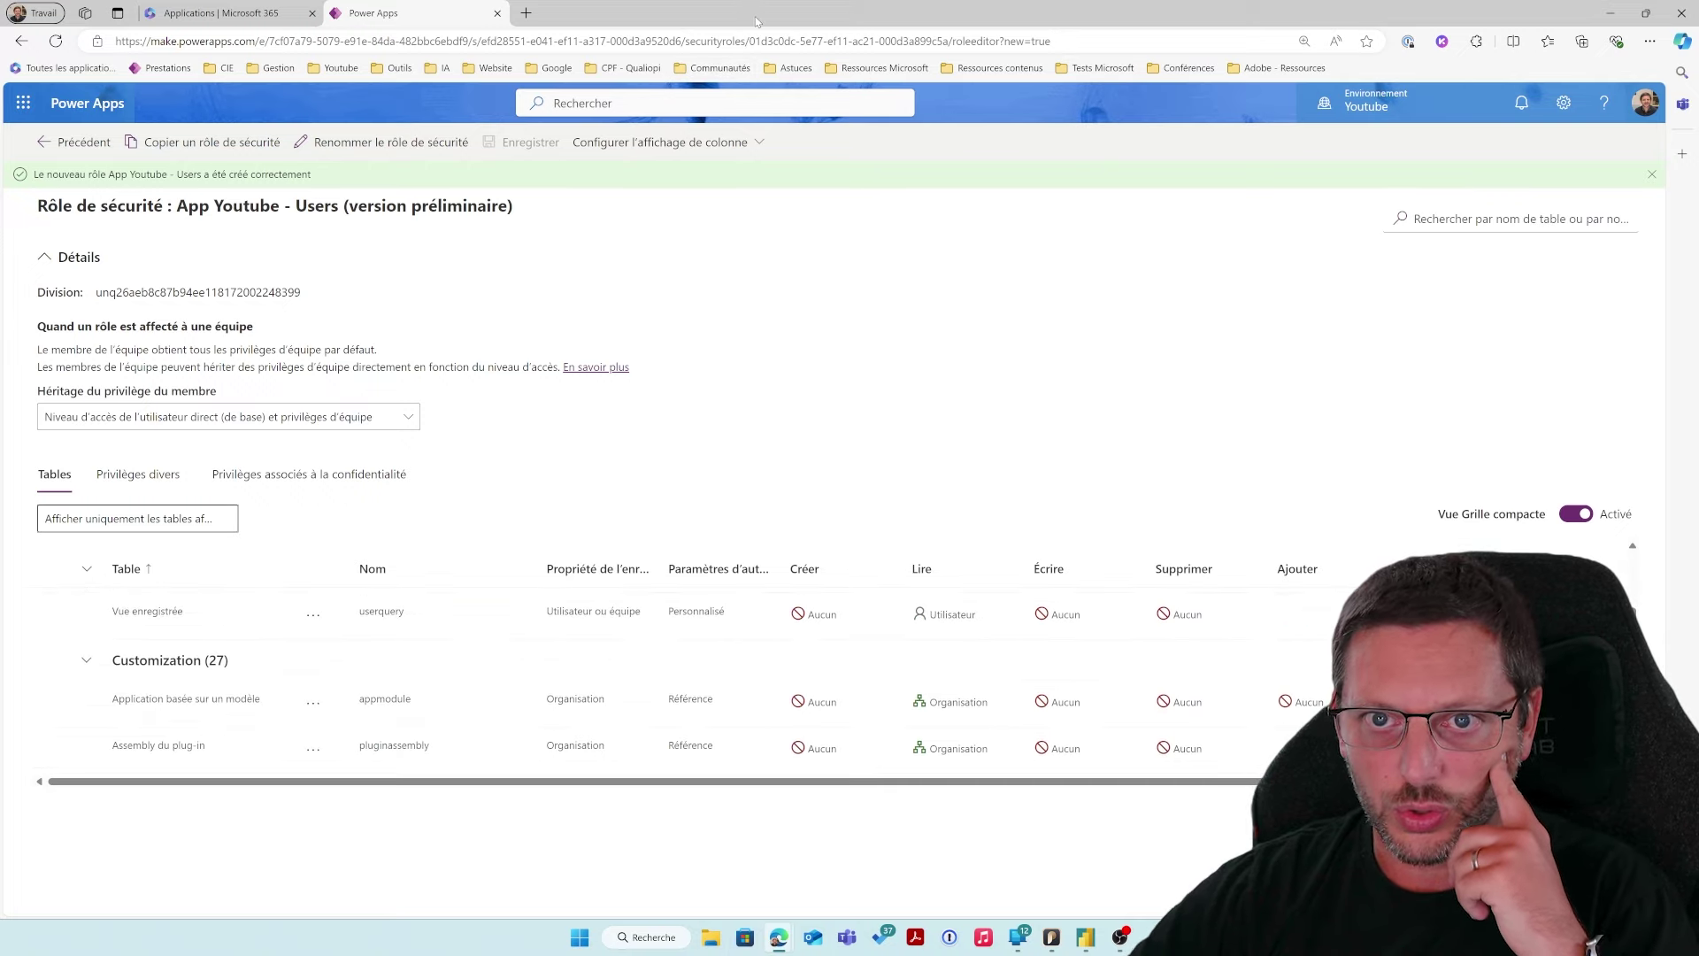
Switch the browser to full screen and try the privileges grid without the compact view before restoring it
{"action": "key", "text": "F11"}
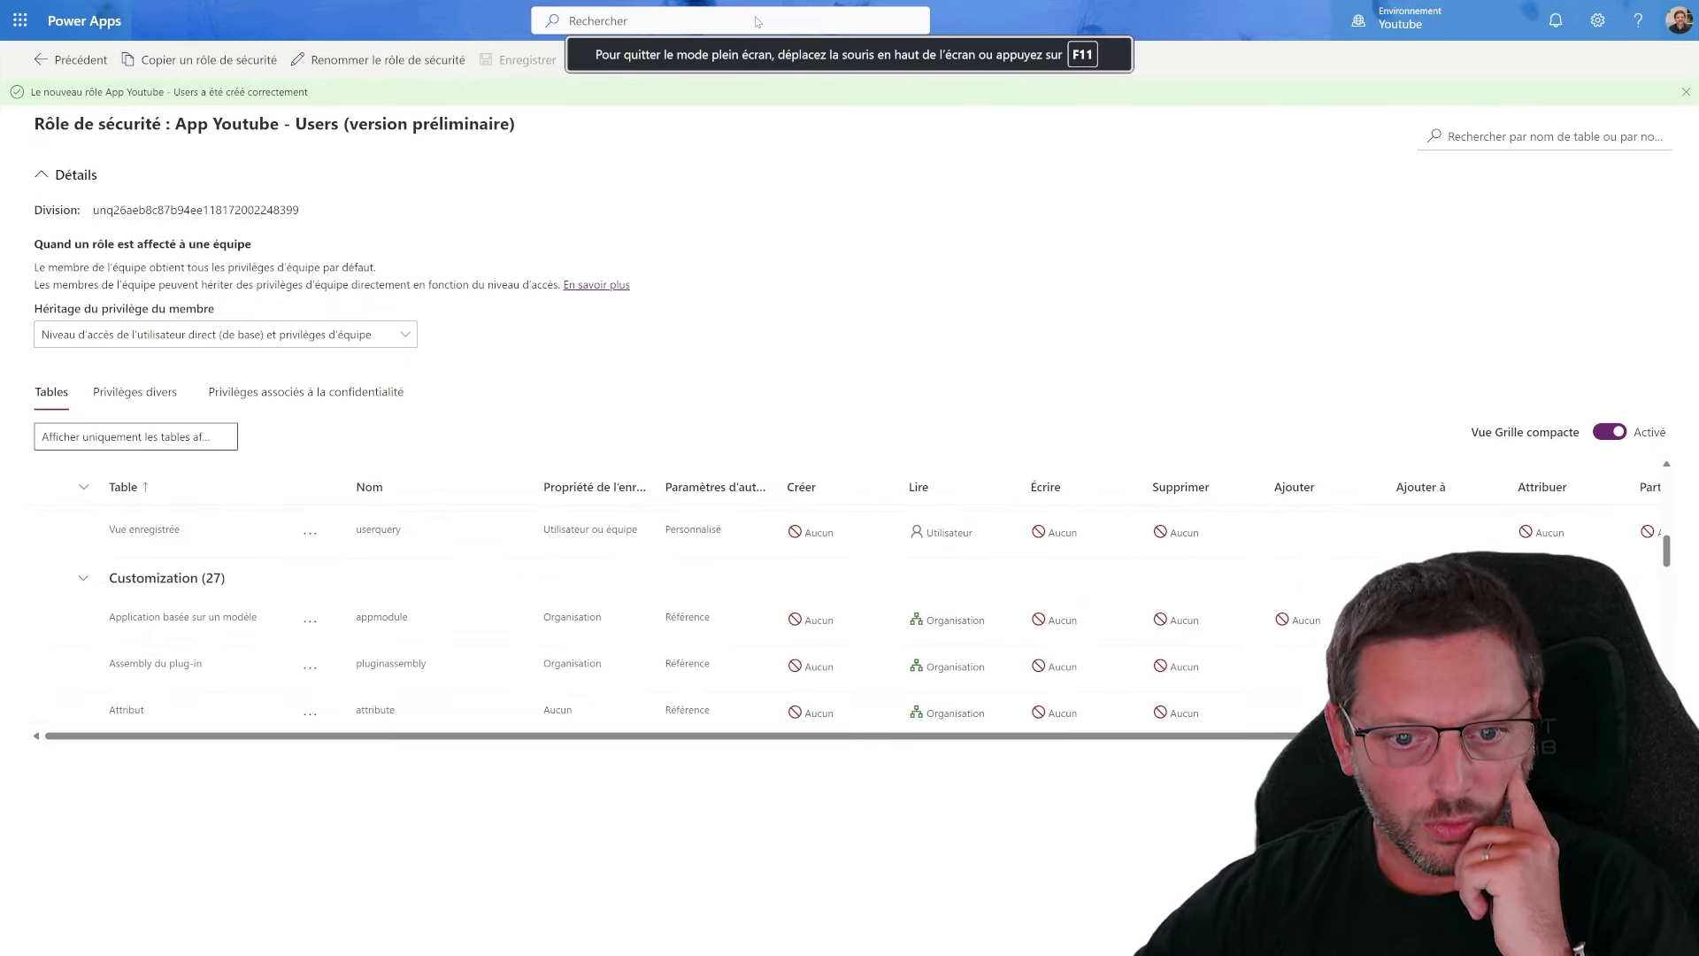
{"action": "scroll", "coordinate": [262, 658], "scroll_direction": "down", "scroll_amount": 3}
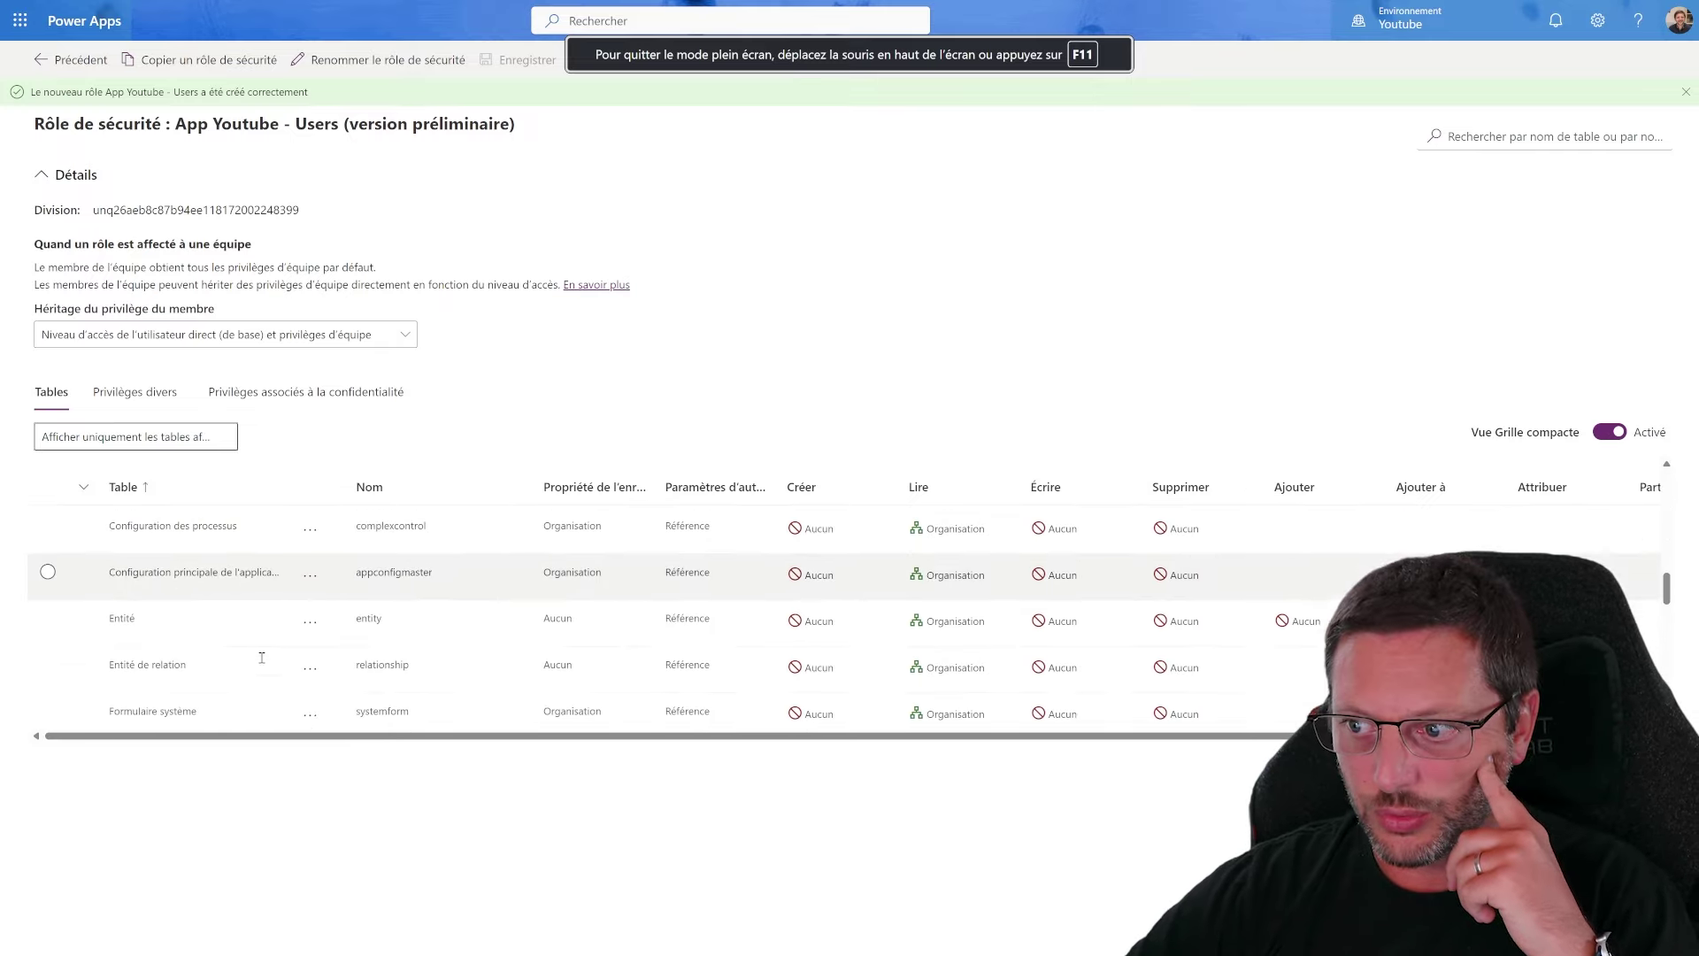
{"action": "scroll", "coordinate": [262, 657], "scroll_direction": "up", "scroll_amount": 3}
{"action": "left_click", "coordinate": [1596, 433]}
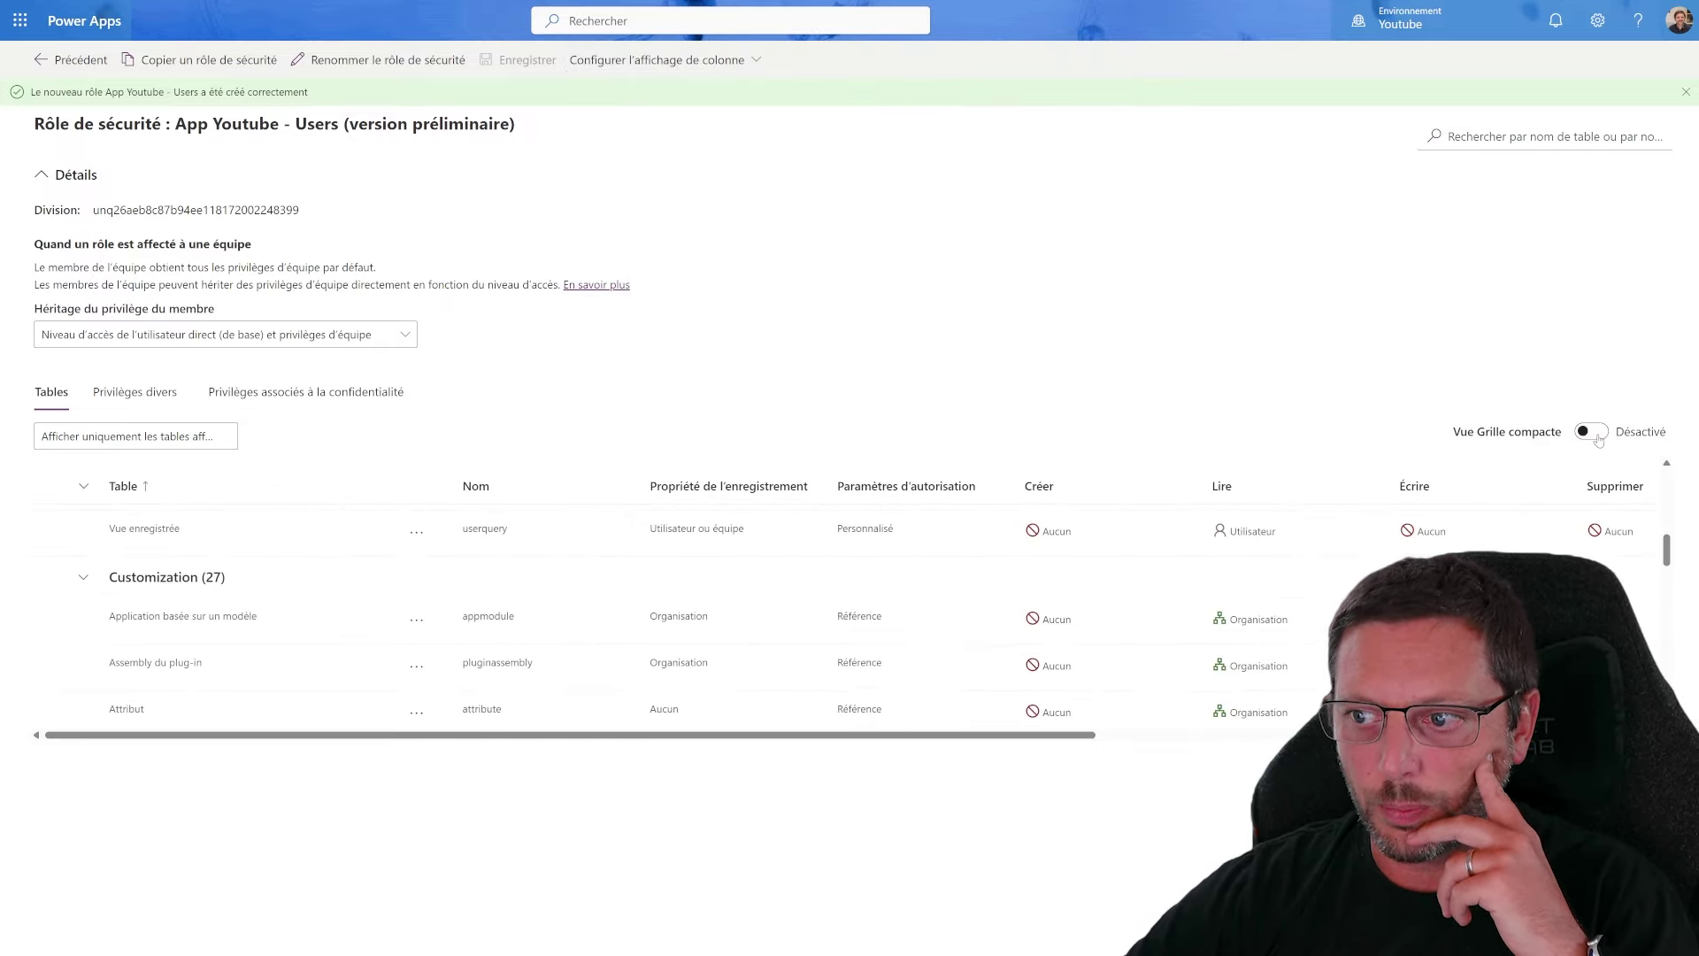
{"action": "left_click", "coordinate": [1593, 432]}
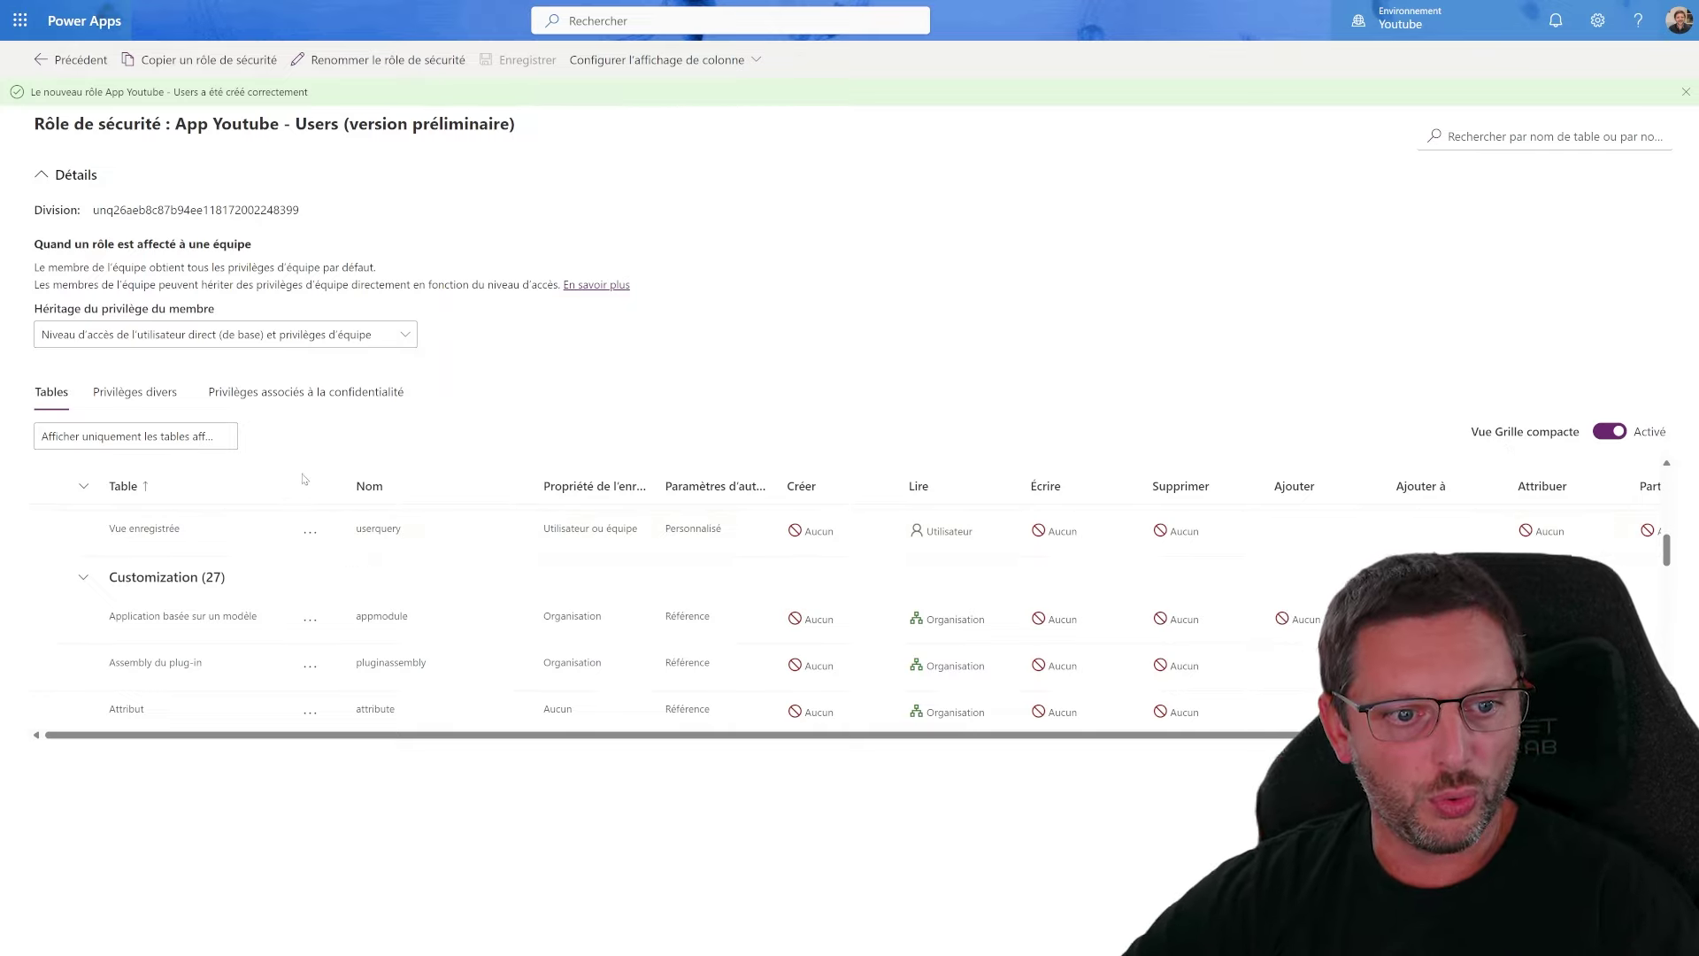
Filter the list to the unassigned tables only, and return to showing all tables
{"action": "left_click", "coordinate": [186, 447]}
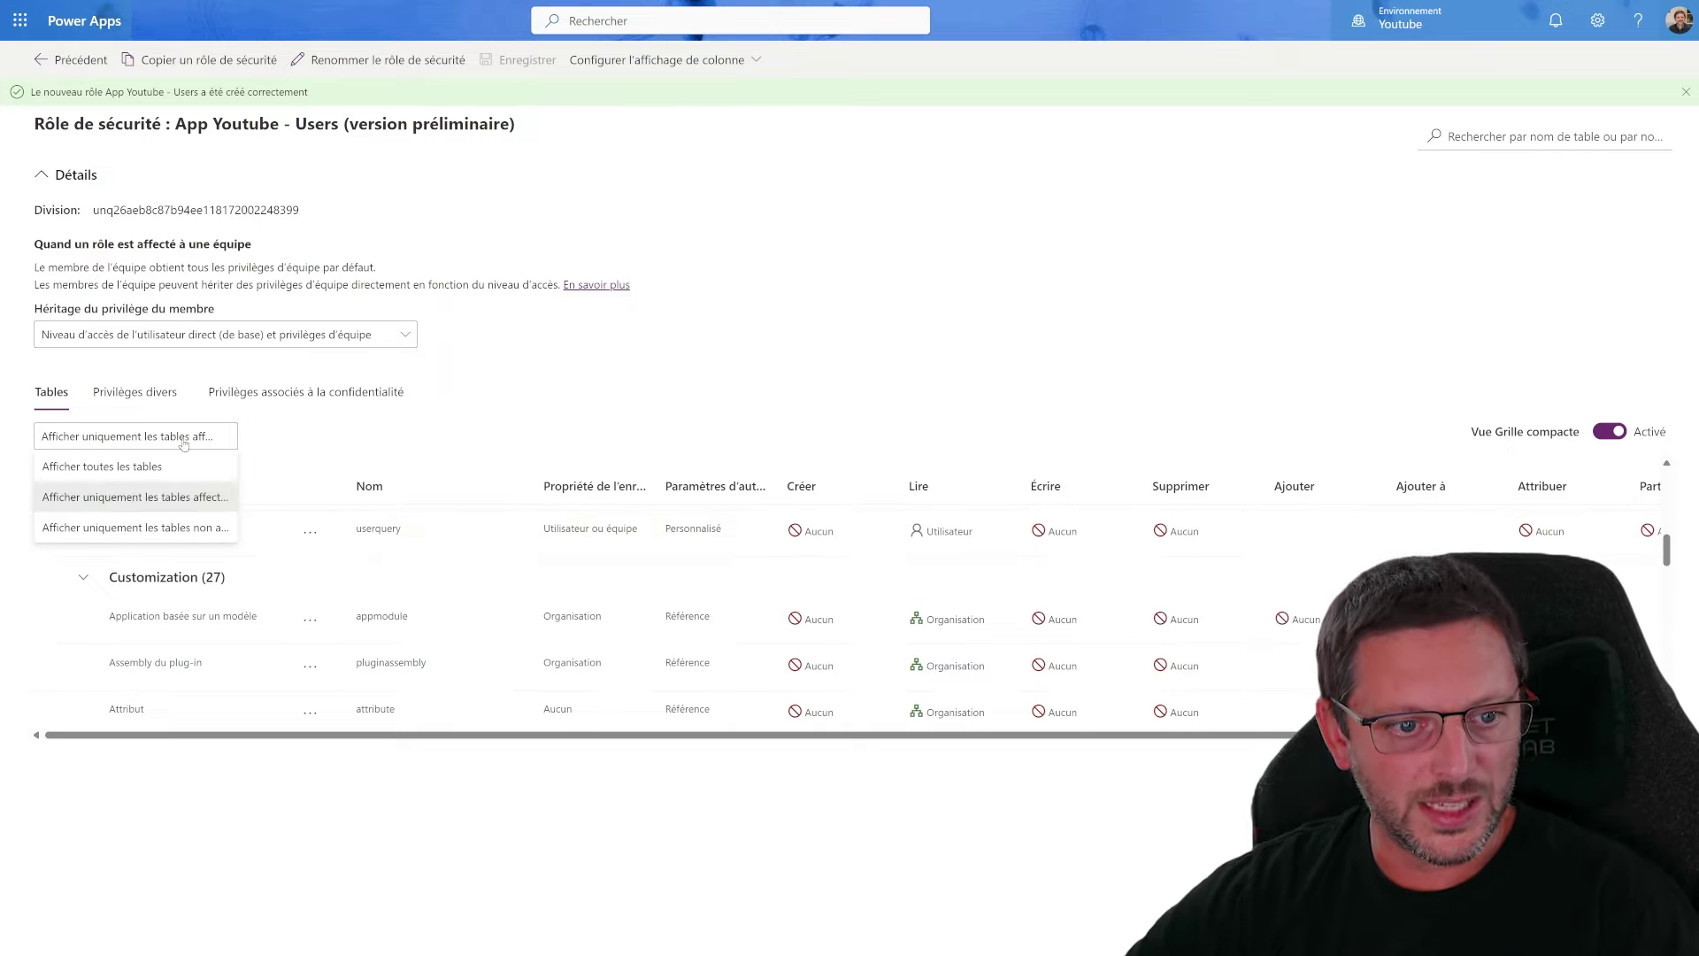
{"action": "left_click", "coordinate": [186, 531]}
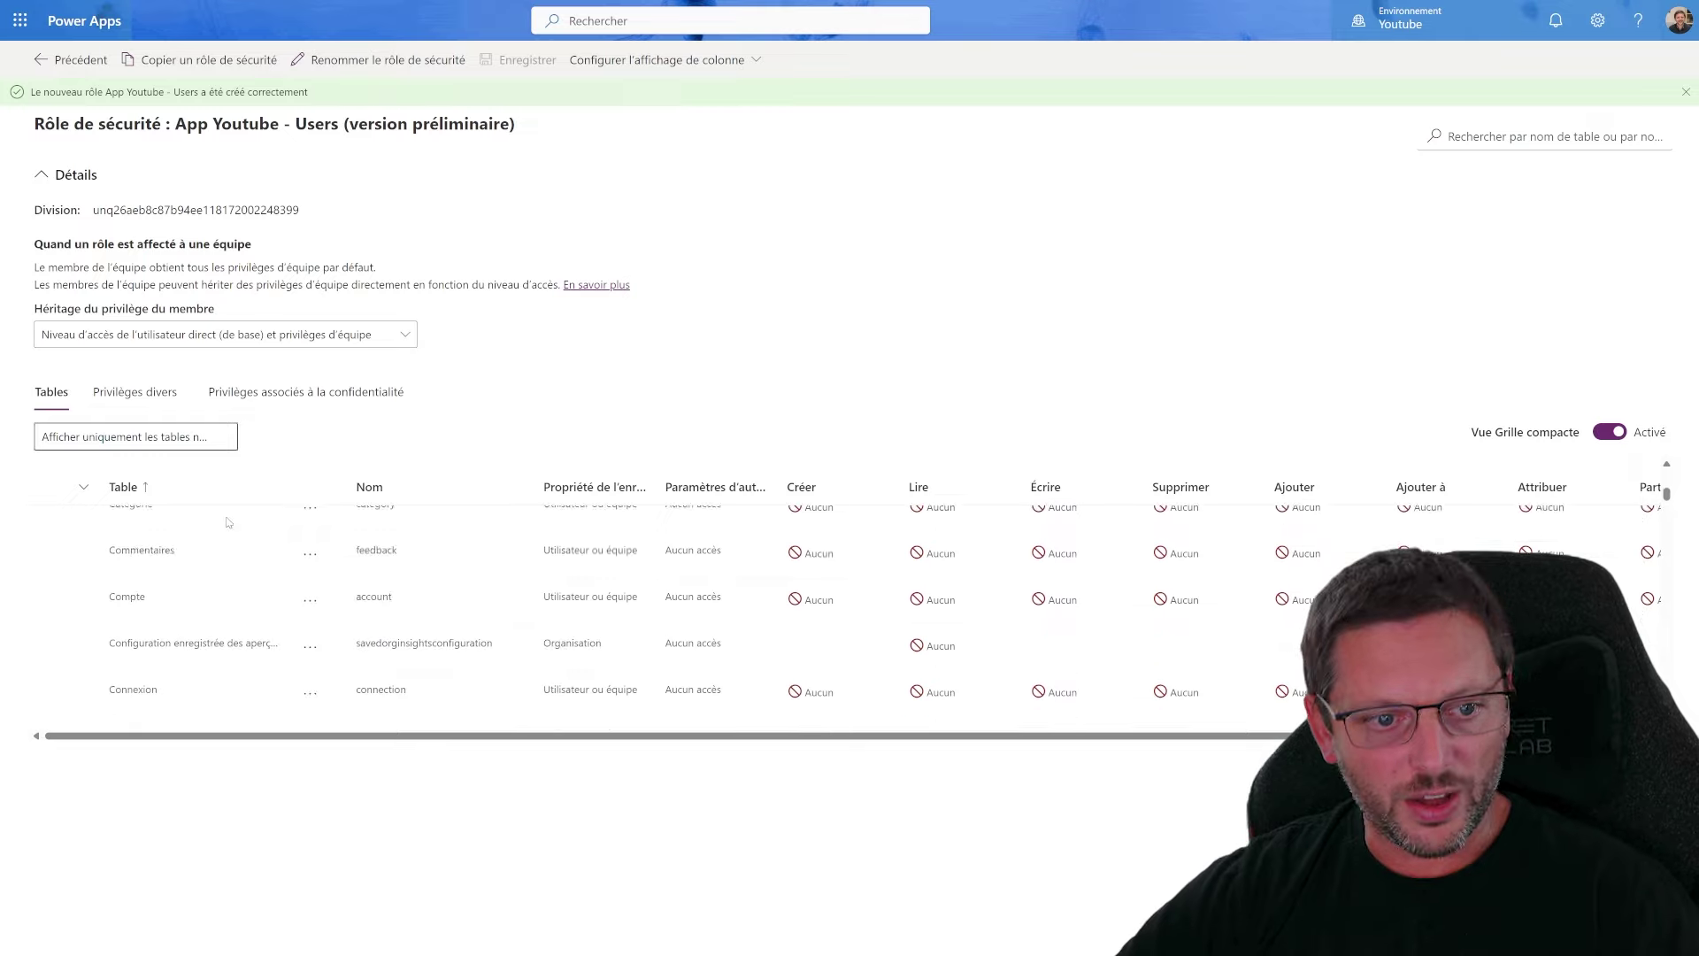
{"action": "left_click", "coordinate": [133, 443]}
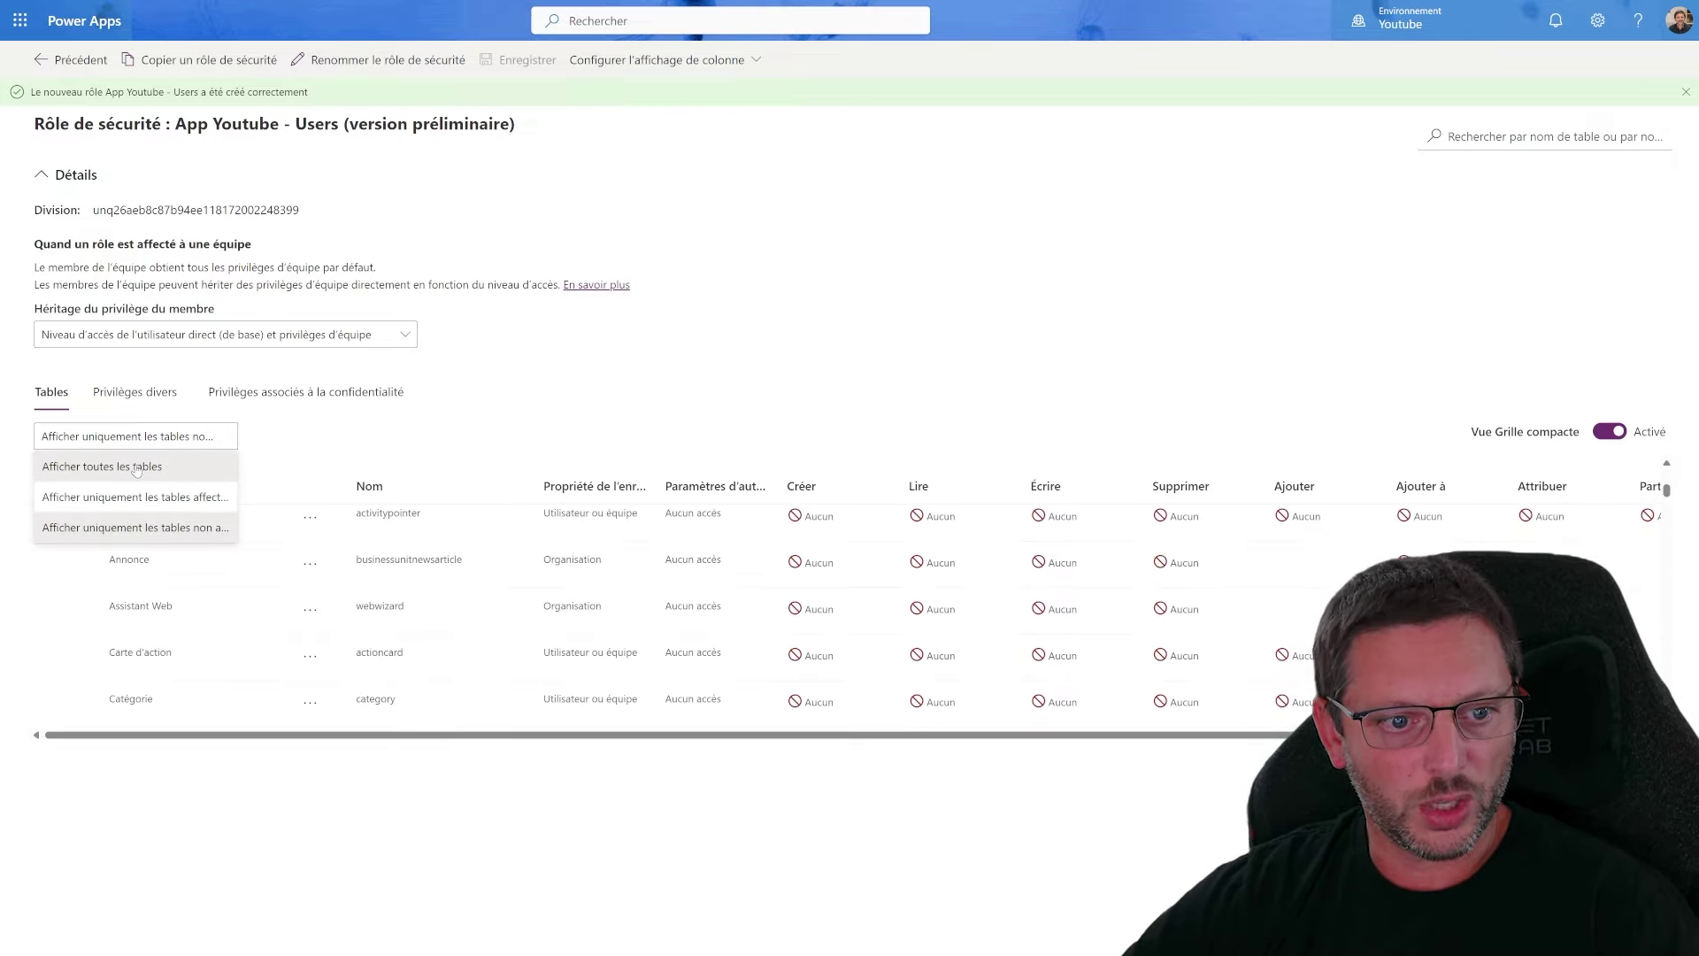
{"action": "left_click", "coordinate": [137, 467]}
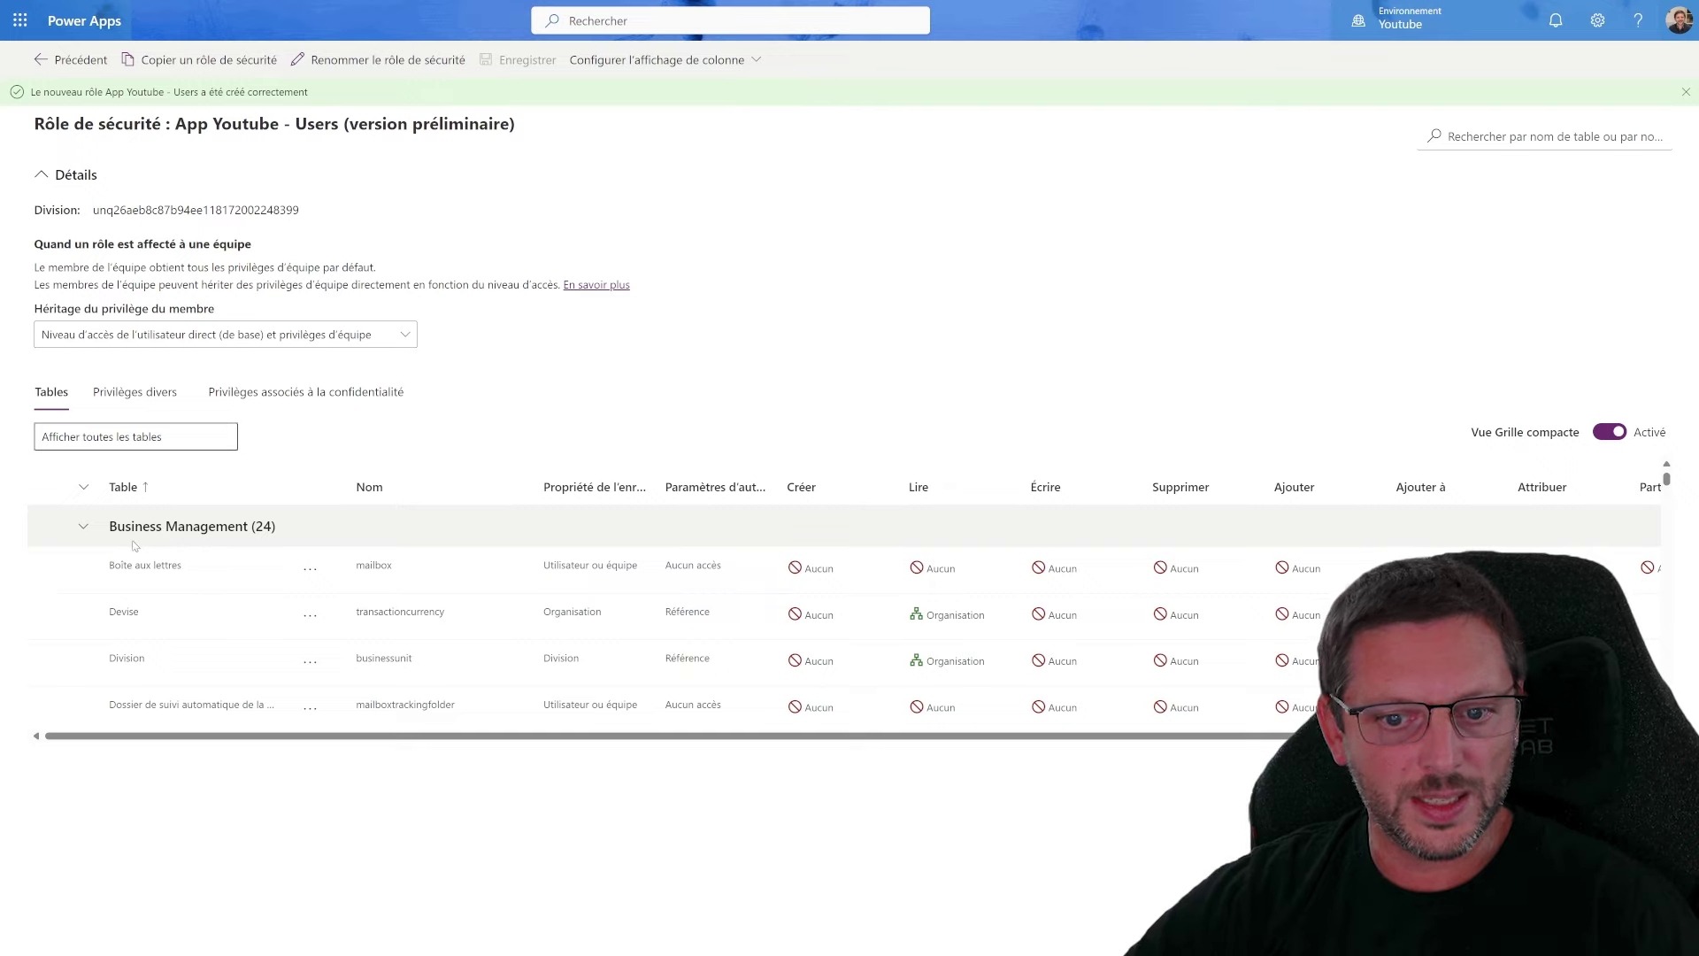
Collapse the Business Management, Core Records, Customization and Flux des processus d'entreprise groups in the table list
{"action": "left_click", "coordinate": [83, 527]}
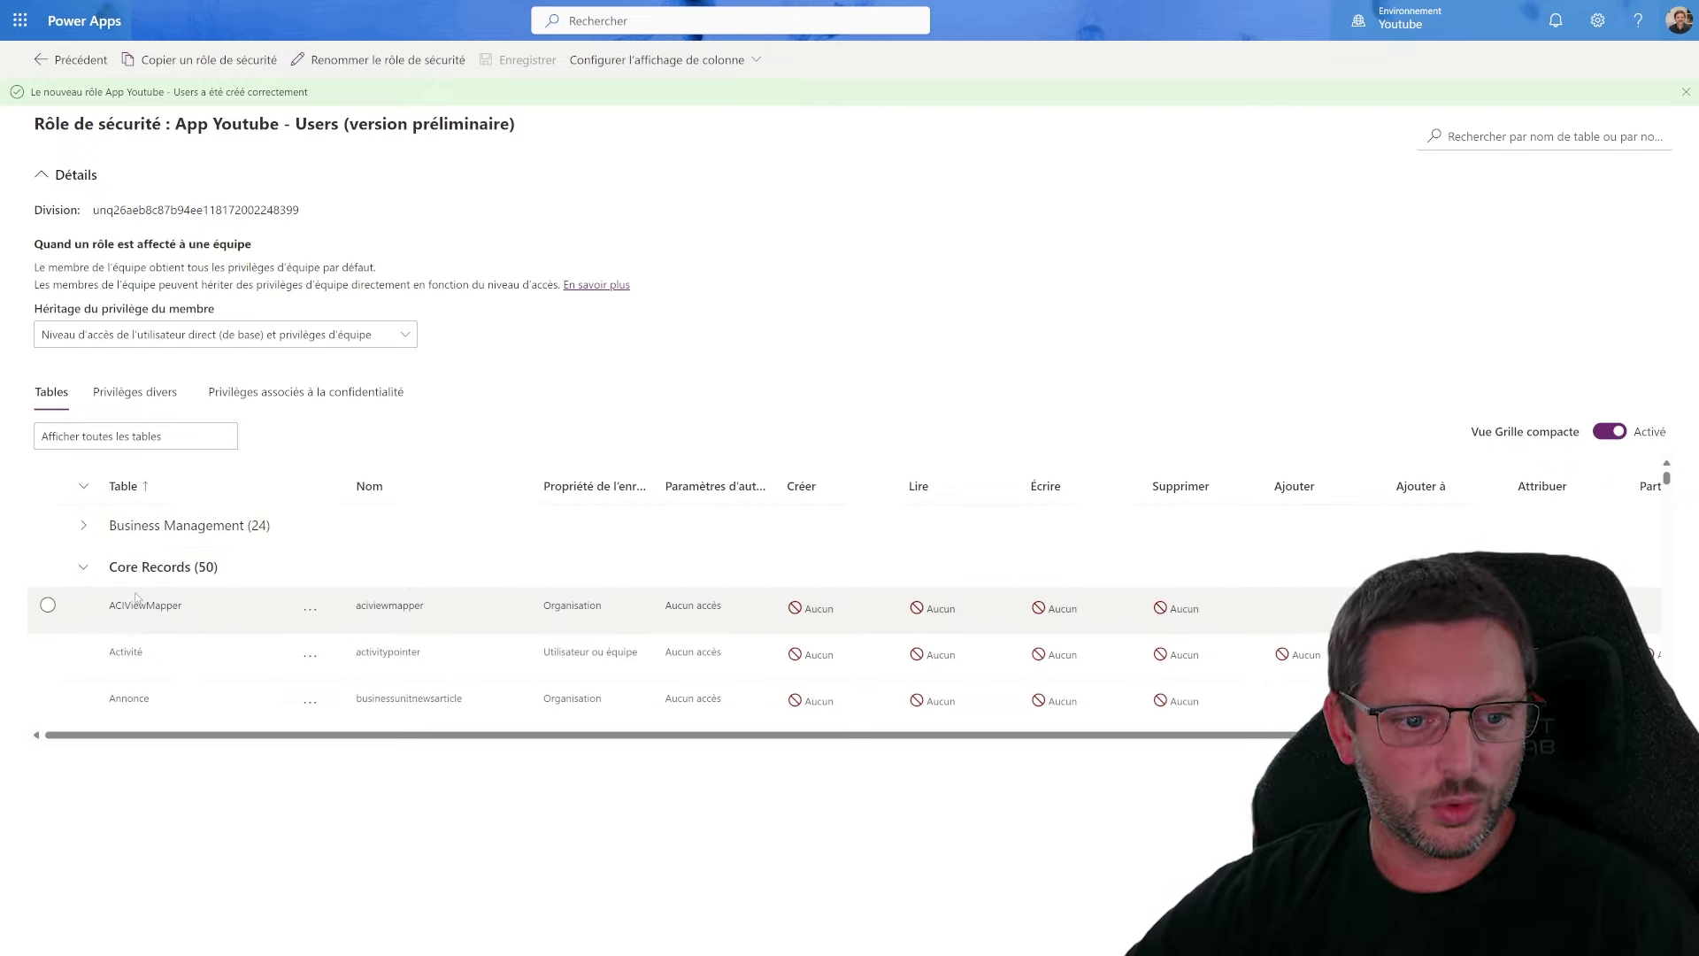
{"action": "left_click", "coordinate": [85, 568]}
{"action": "scroll", "coordinate": [97, 549], "scroll_direction": "down", "scroll_amount": 1}
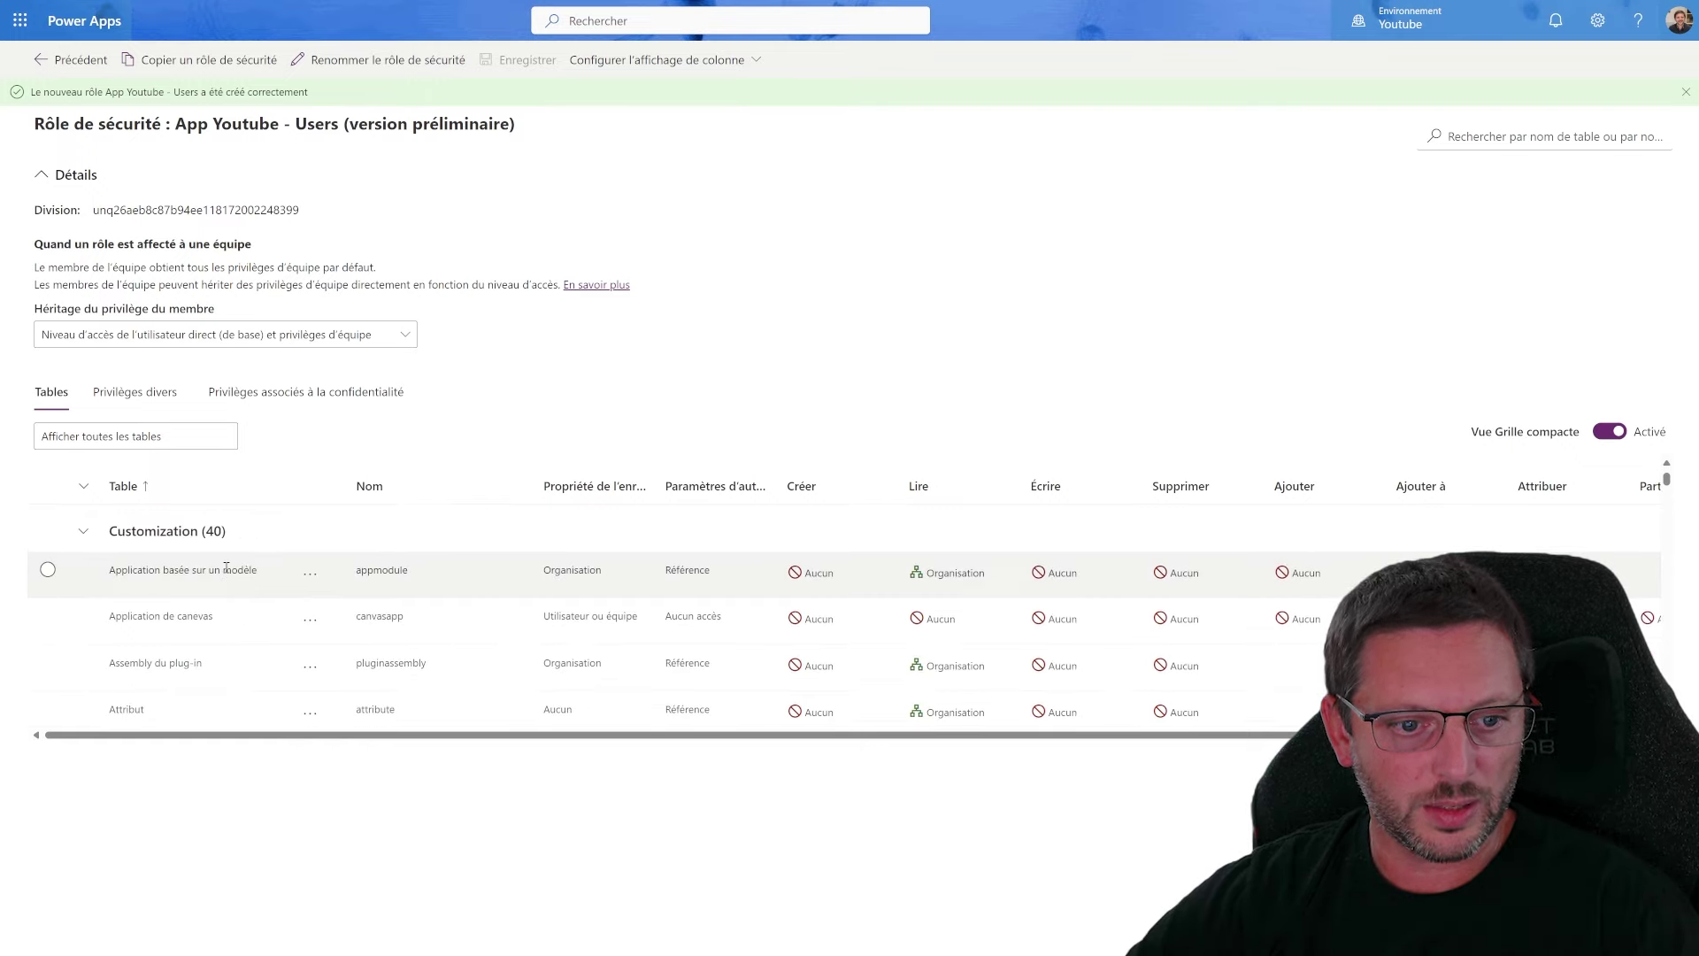
{"action": "left_click", "coordinate": [84, 532]}
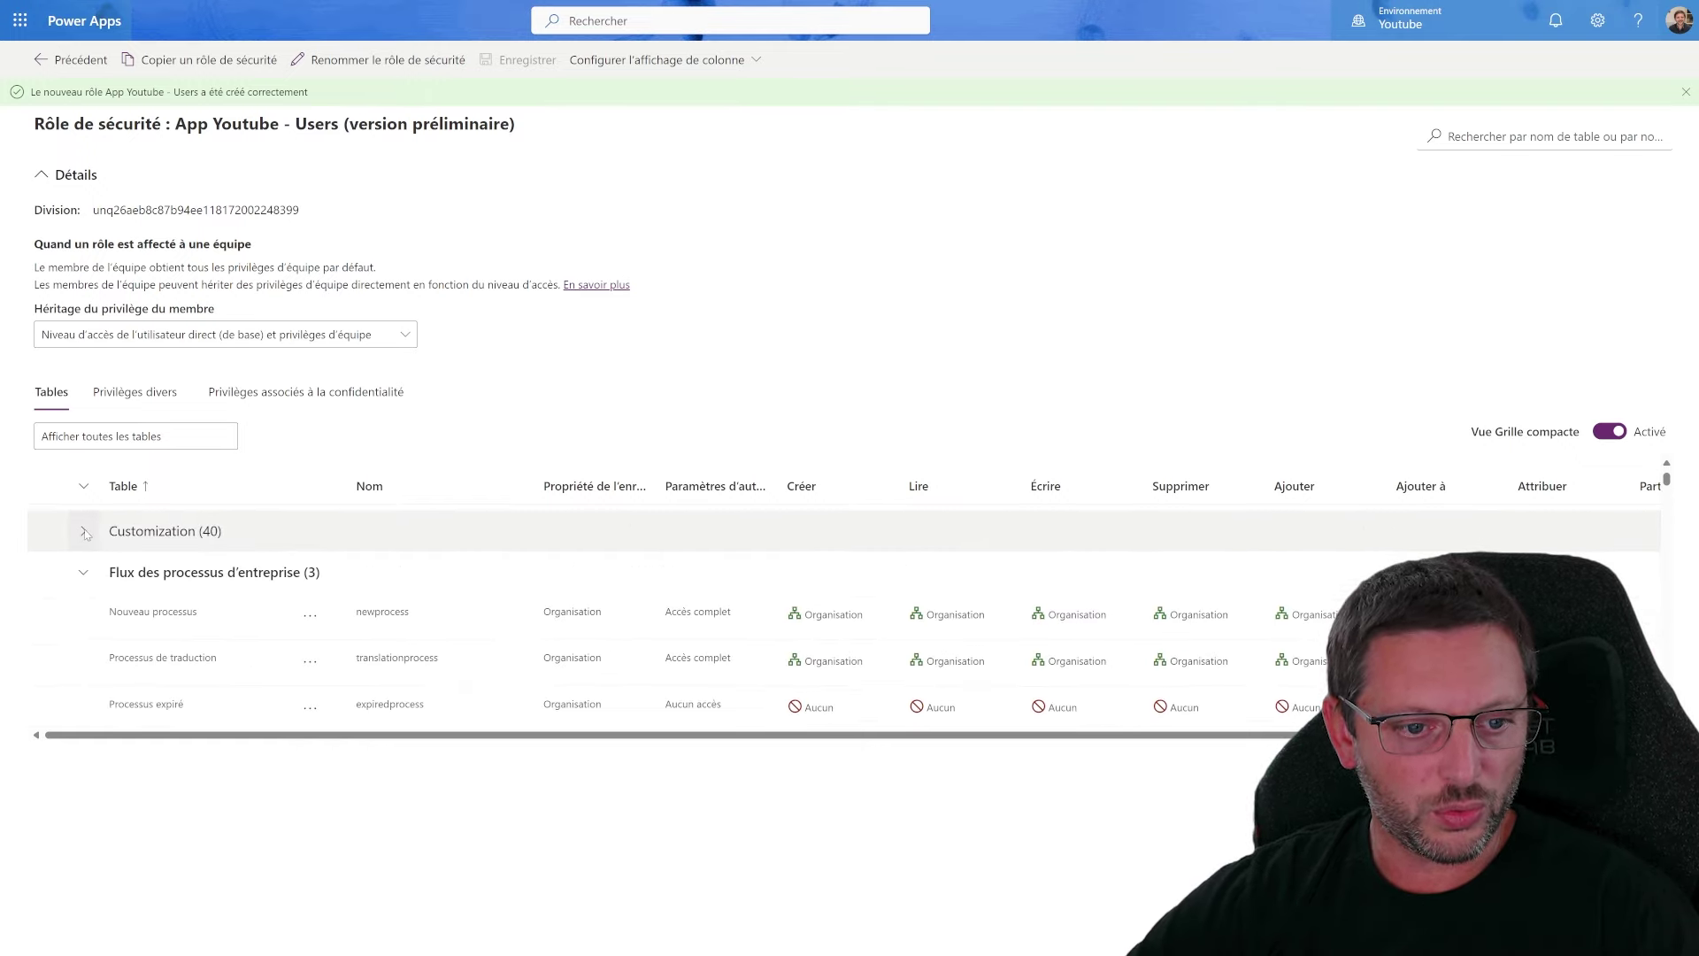
{"action": "left_click", "coordinate": [78, 570]}
Collapse the Sales, Service, Service Management and Tables manquantes groups in the table list
{"action": "scroll", "coordinate": [81, 558], "scroll_direction": "down", "scroll_amount": 1}
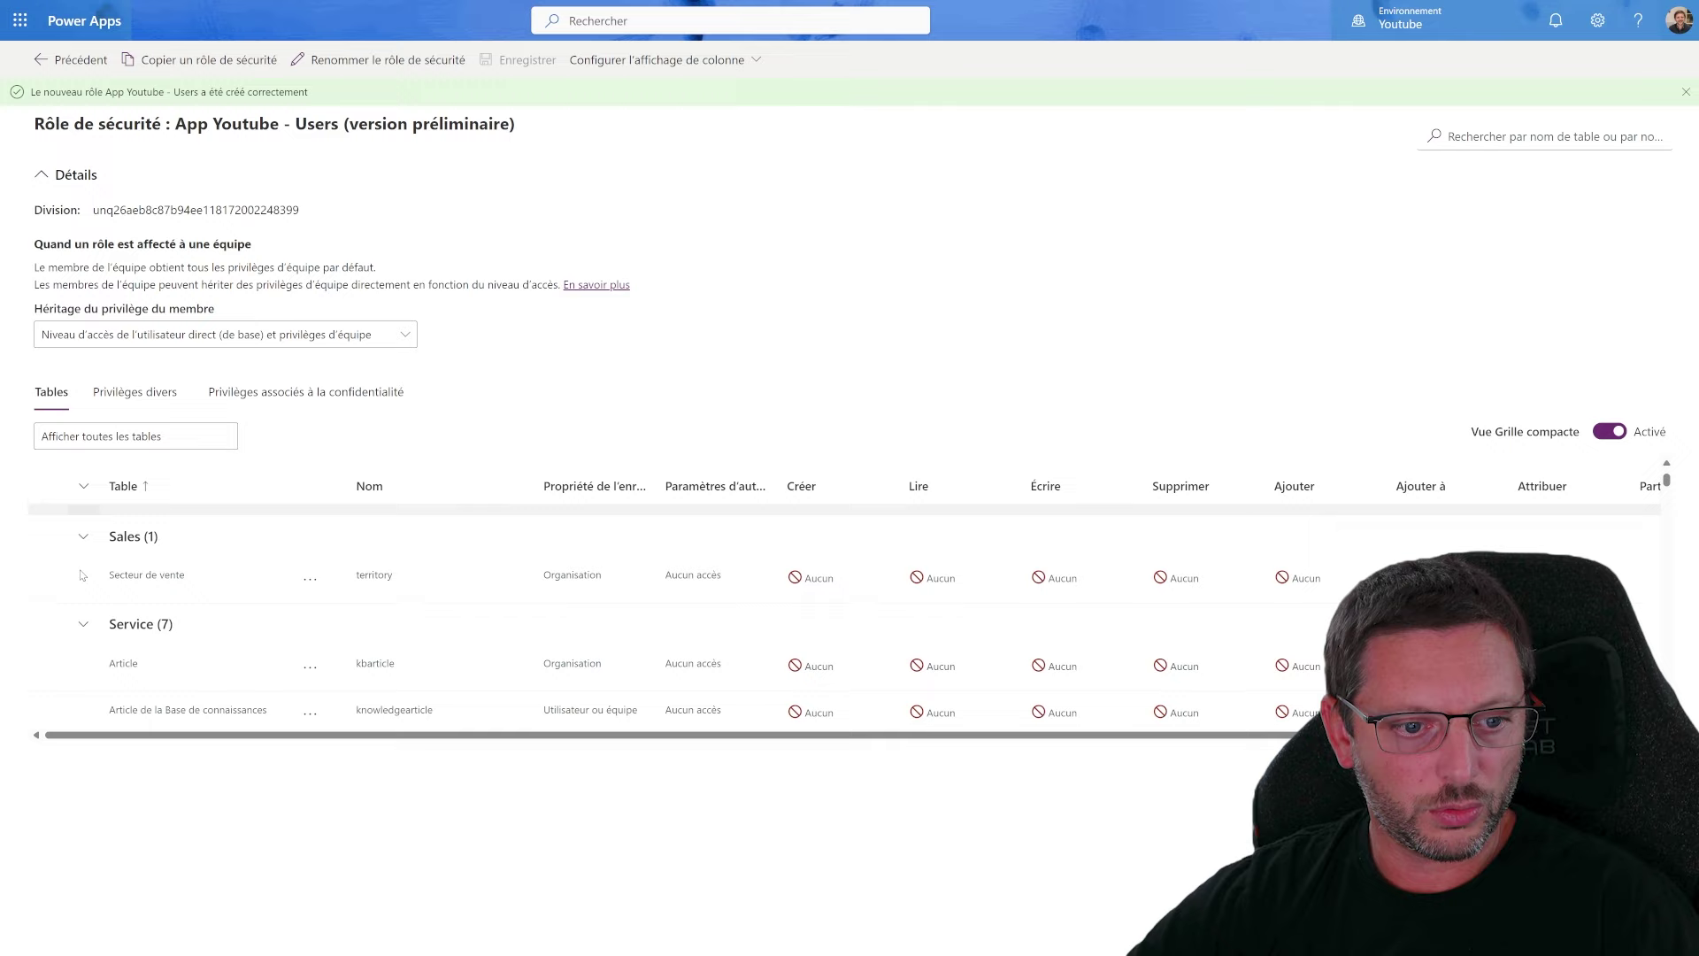
{"action": "left_click", "coordinate": [85, 538]}
{"action": "left_click", "coordinate": [83, 574]}
{"action": "scroll", "coordinate": [85, 557], "scroll_direction": "down", "scroll_amount": 1}
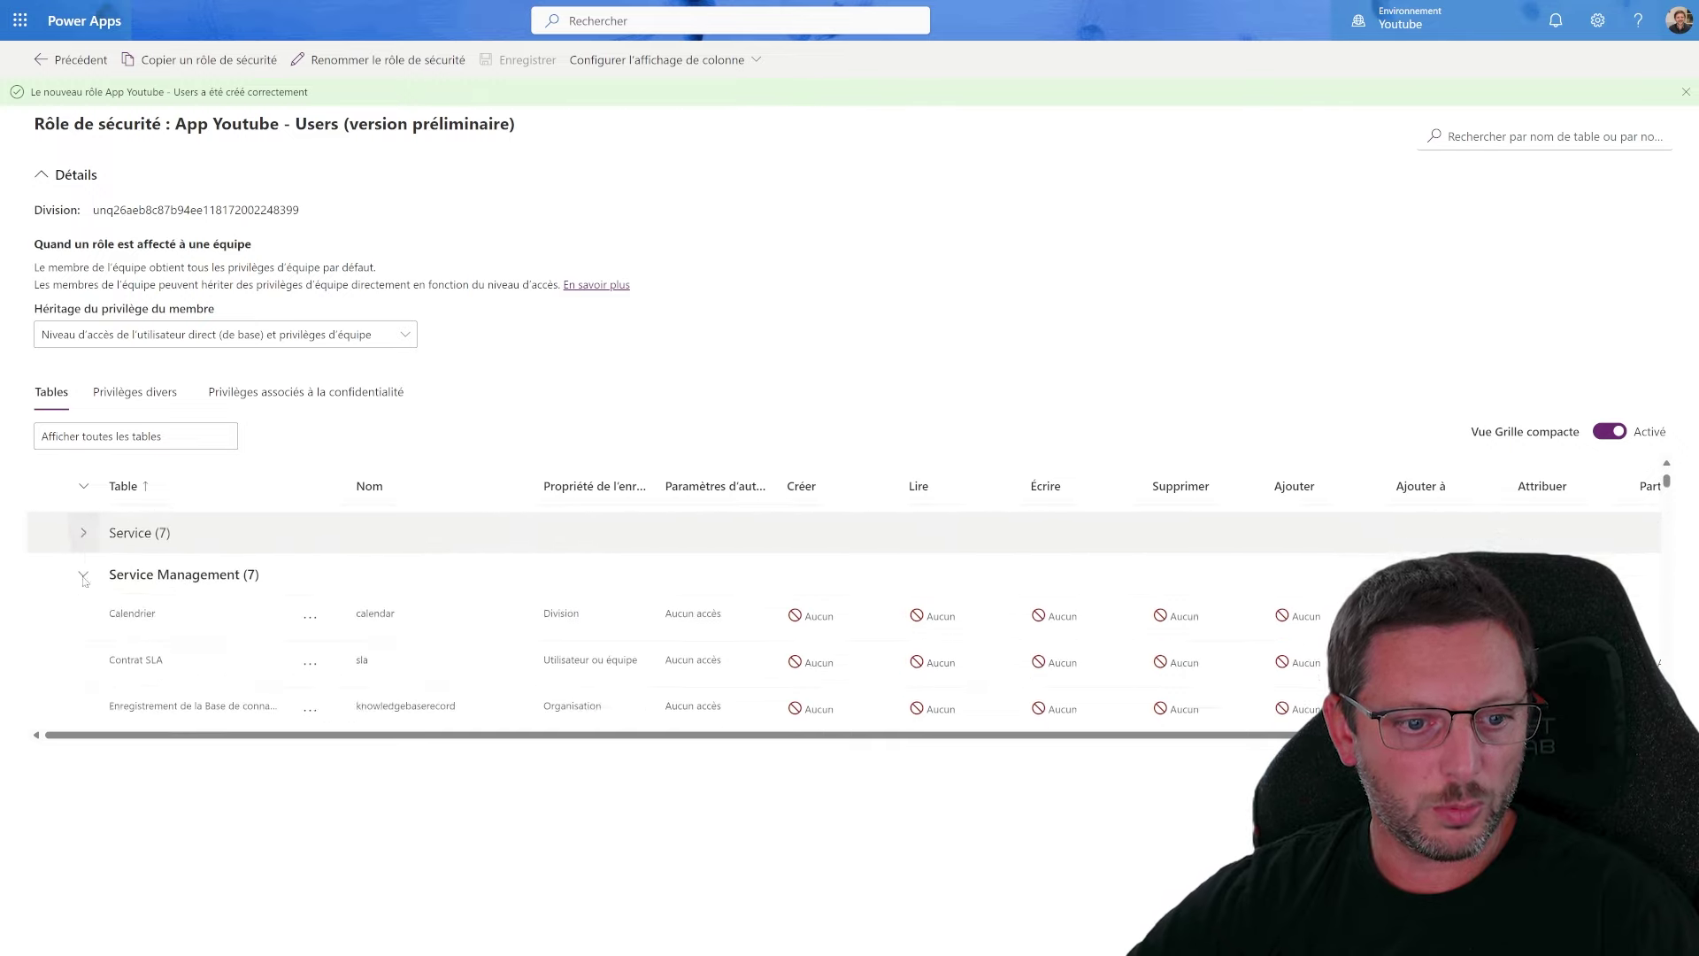
{"action": "left_click", "coordinate": [85, 542]}
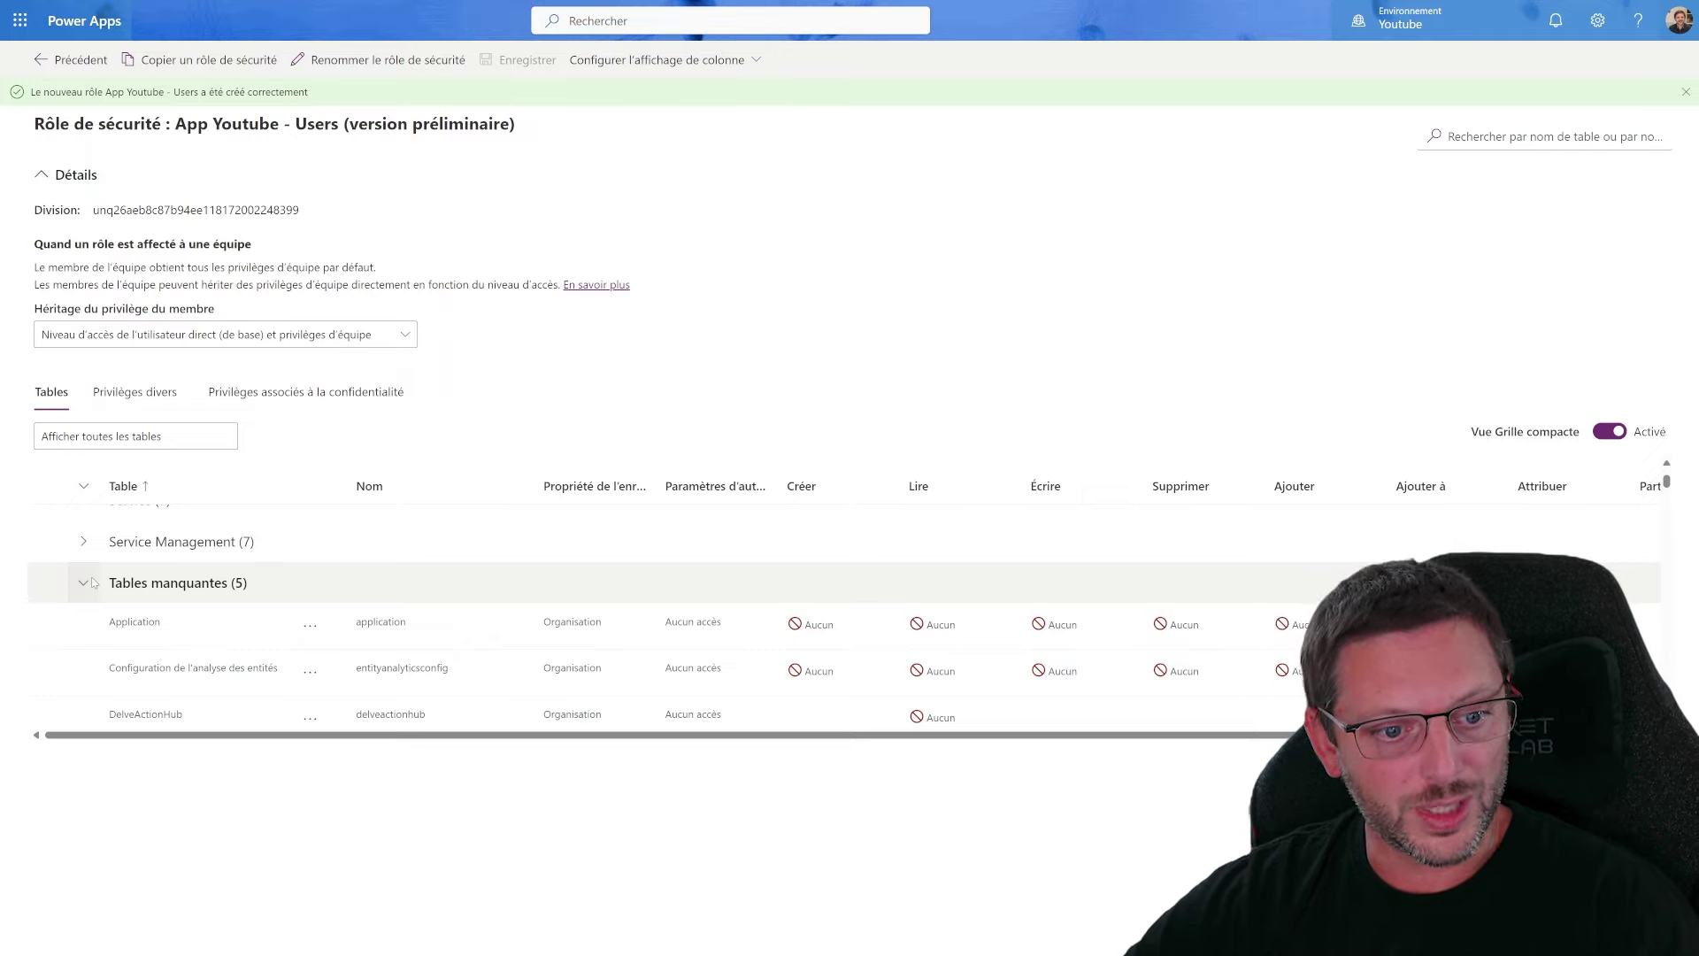
{"action": "left_click", "coordinate": [85, 582]}
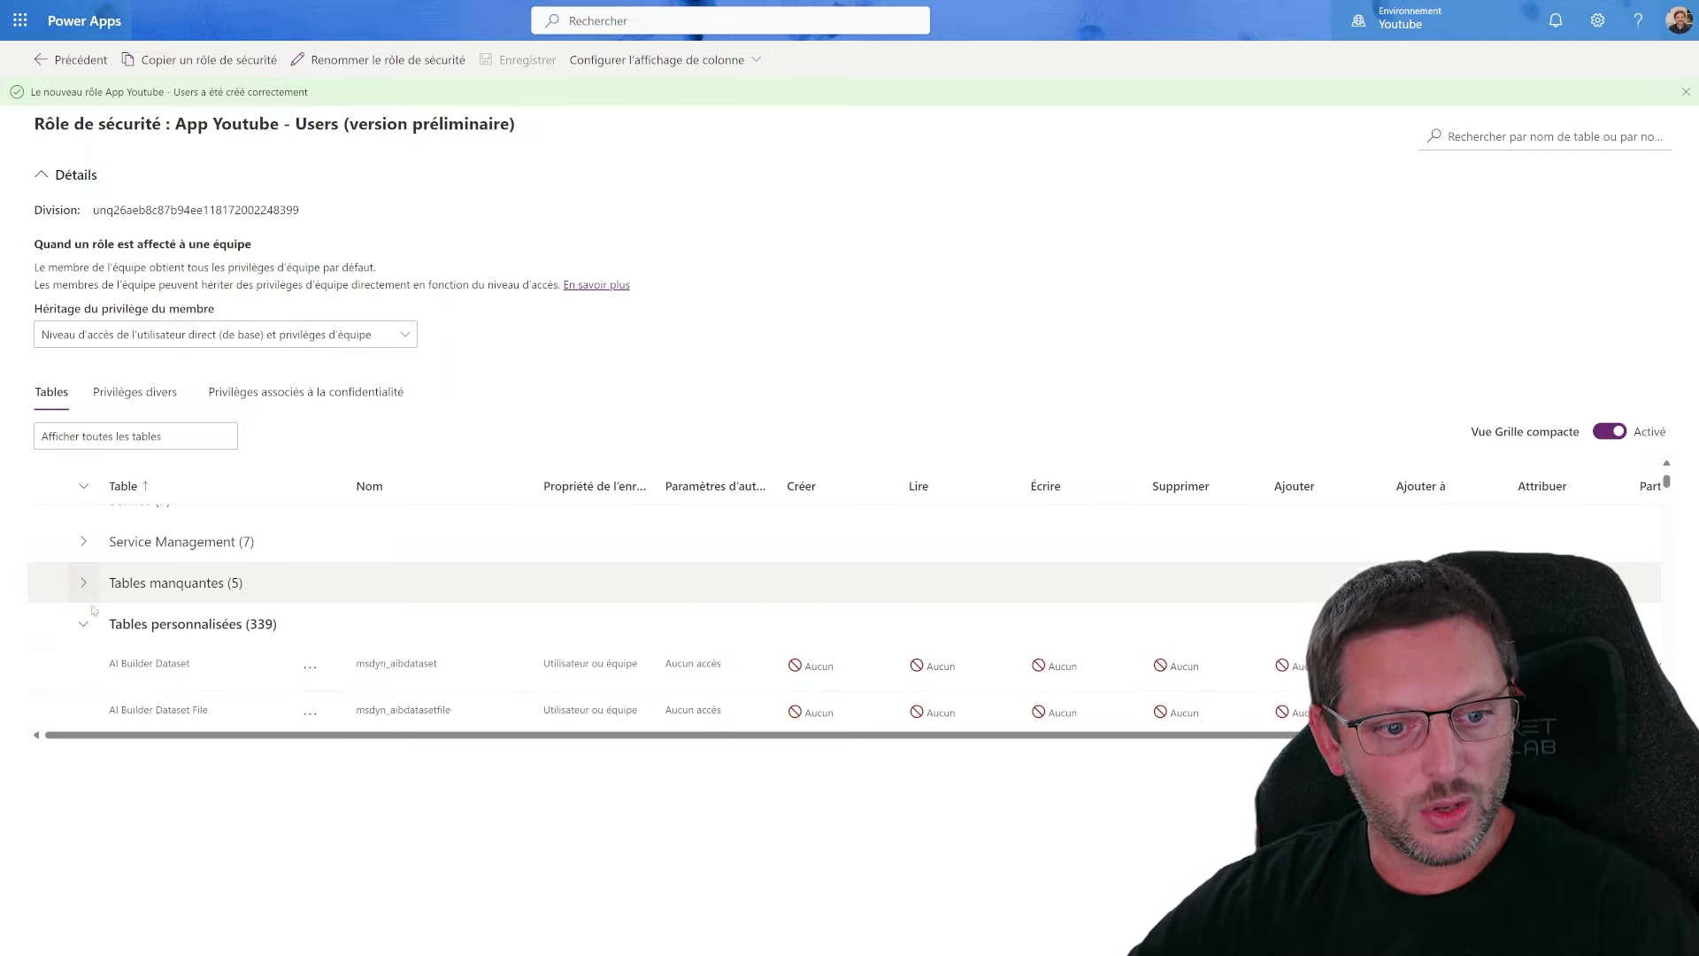
Look through the first tables of the Tables personnalisées group and collapse the group
{"action": "scroll", "coordinate": [266, 559], "scroll_direction": "down", "scroll_amount": 1}
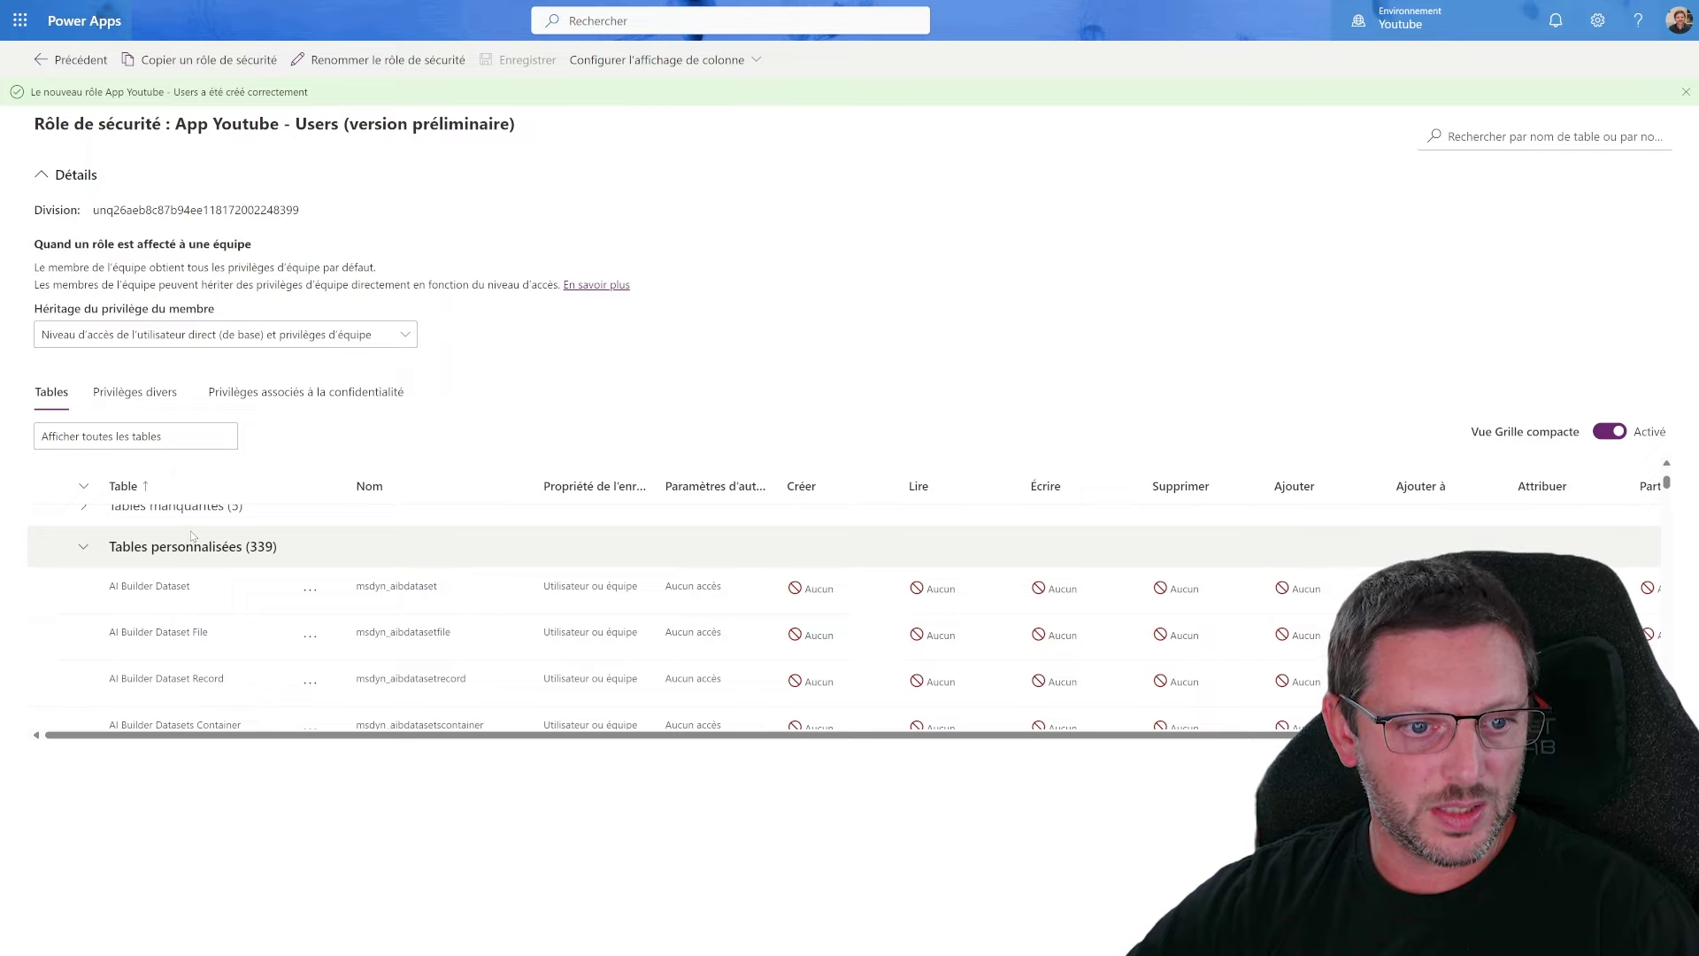
{"action": "scroll", "coordinate": [252, 570], "scroll_direction": "down", "scroll_amount": 1}
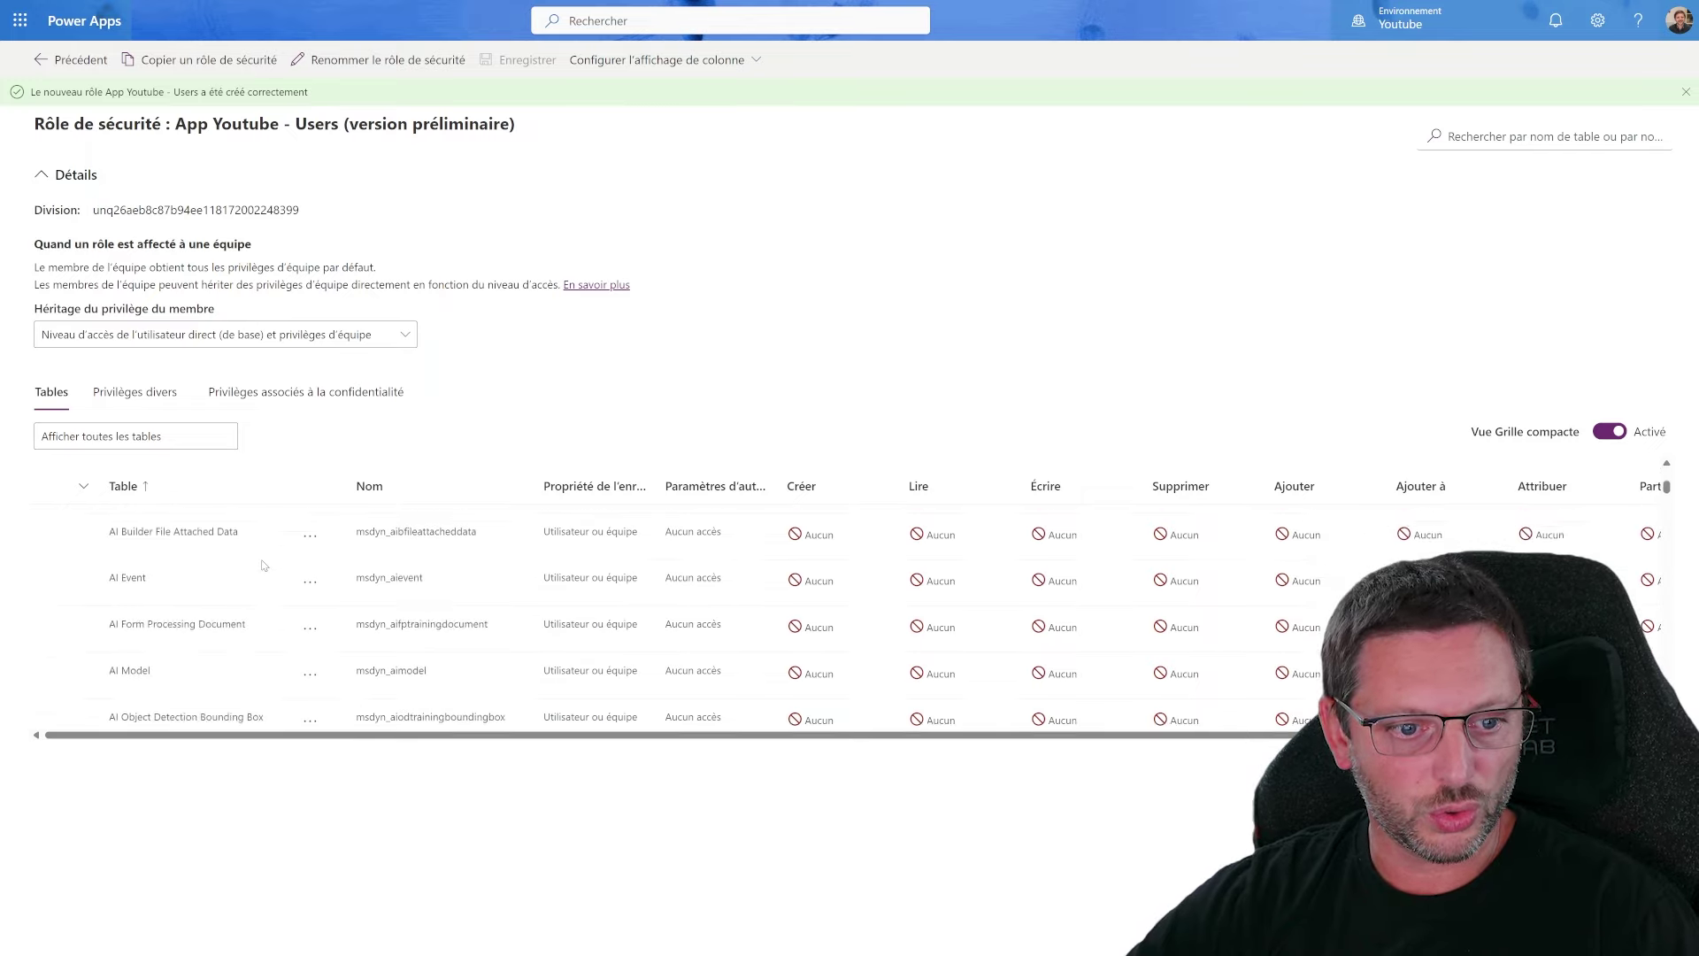
{"action": "scroll", "coordinate": [262, 564], "scroll_direction": "up", "scroll_amount": 2}
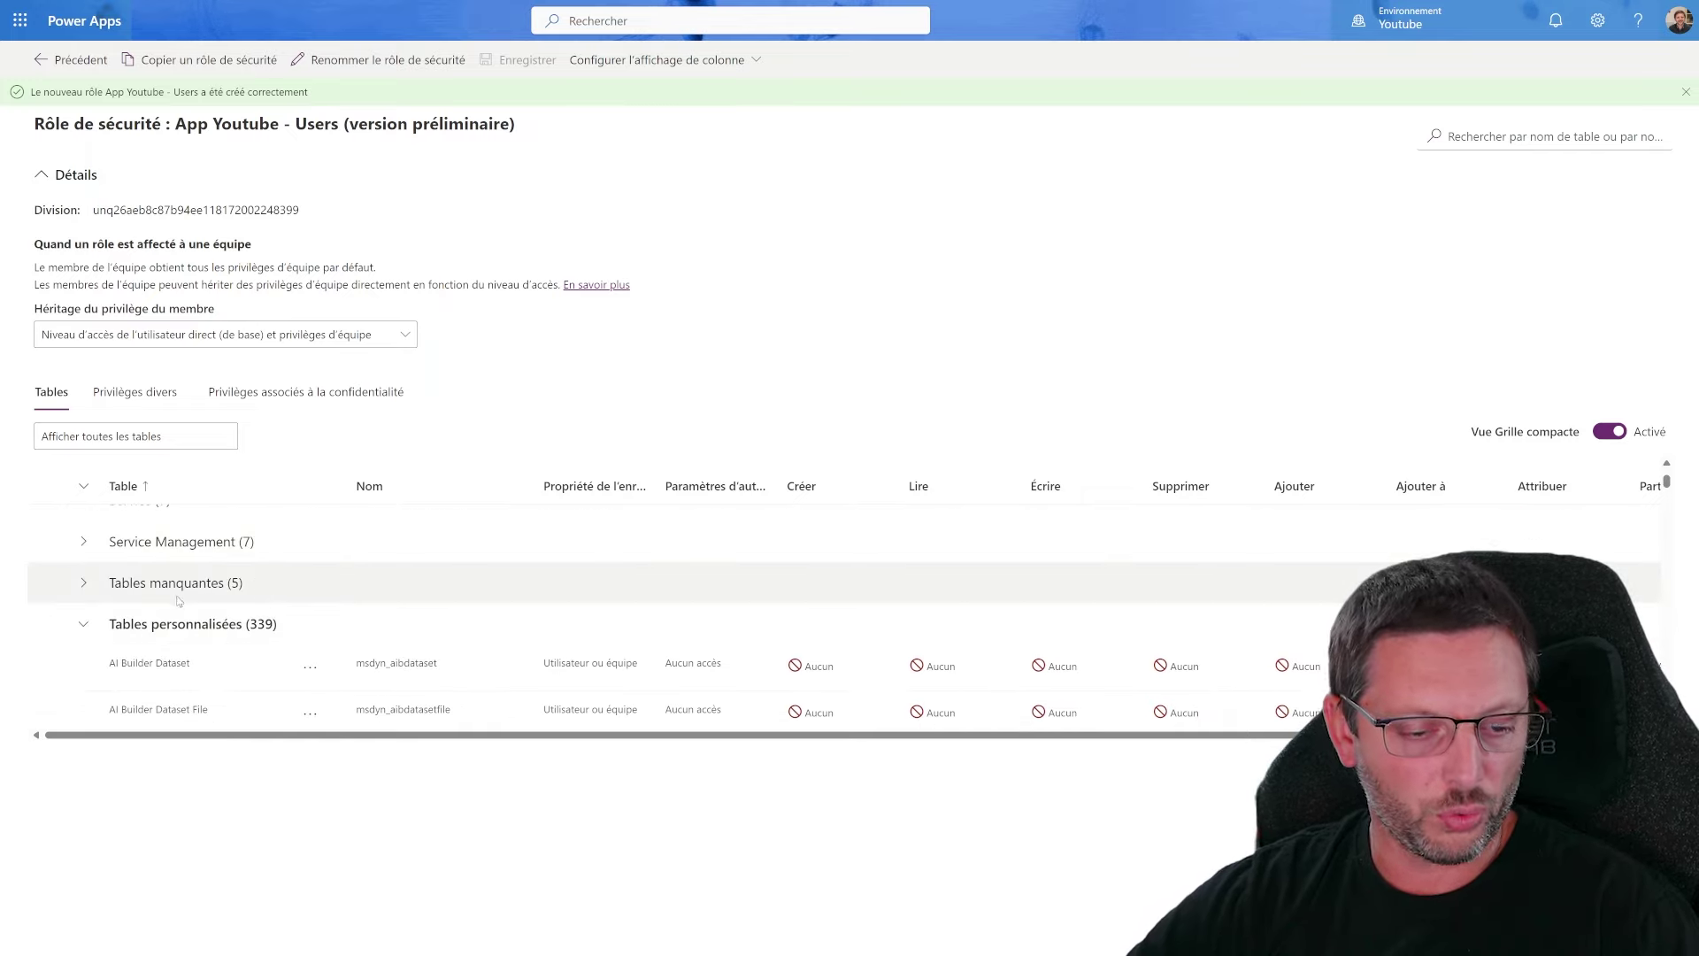
{"action": "left_click", "coordinate": [85, 625]}
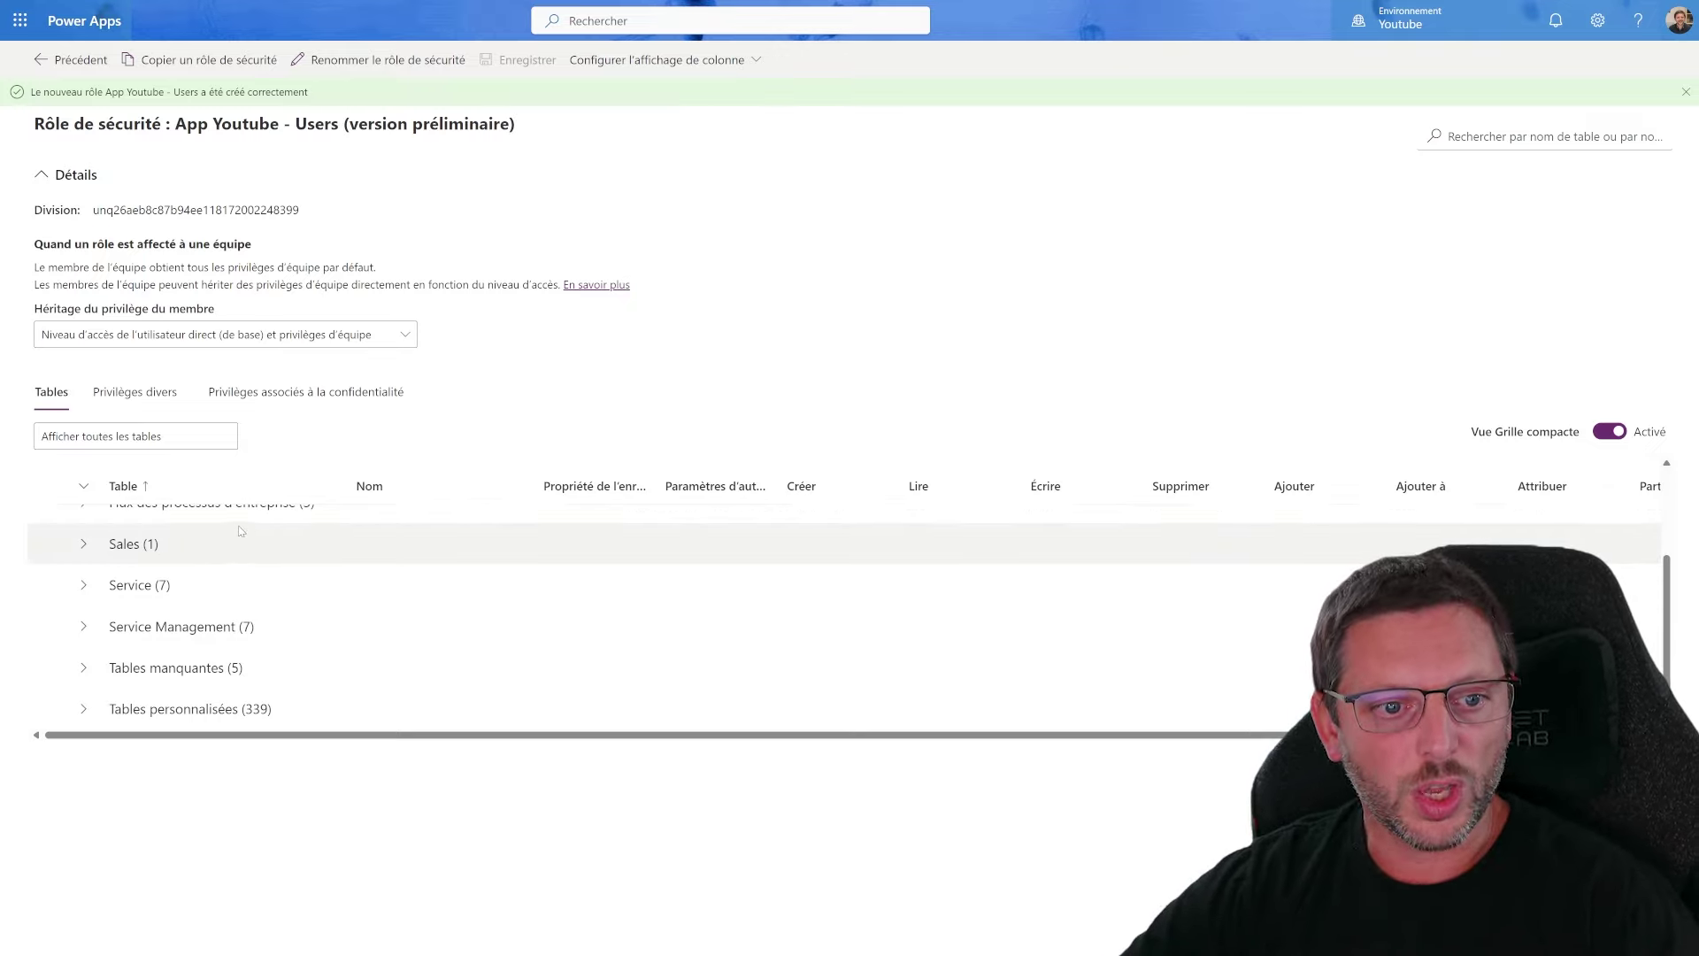
Filter the table list to unassigned tables only and search it for "achete"
{"action": "left_click", "coordinate": [202, 446]}
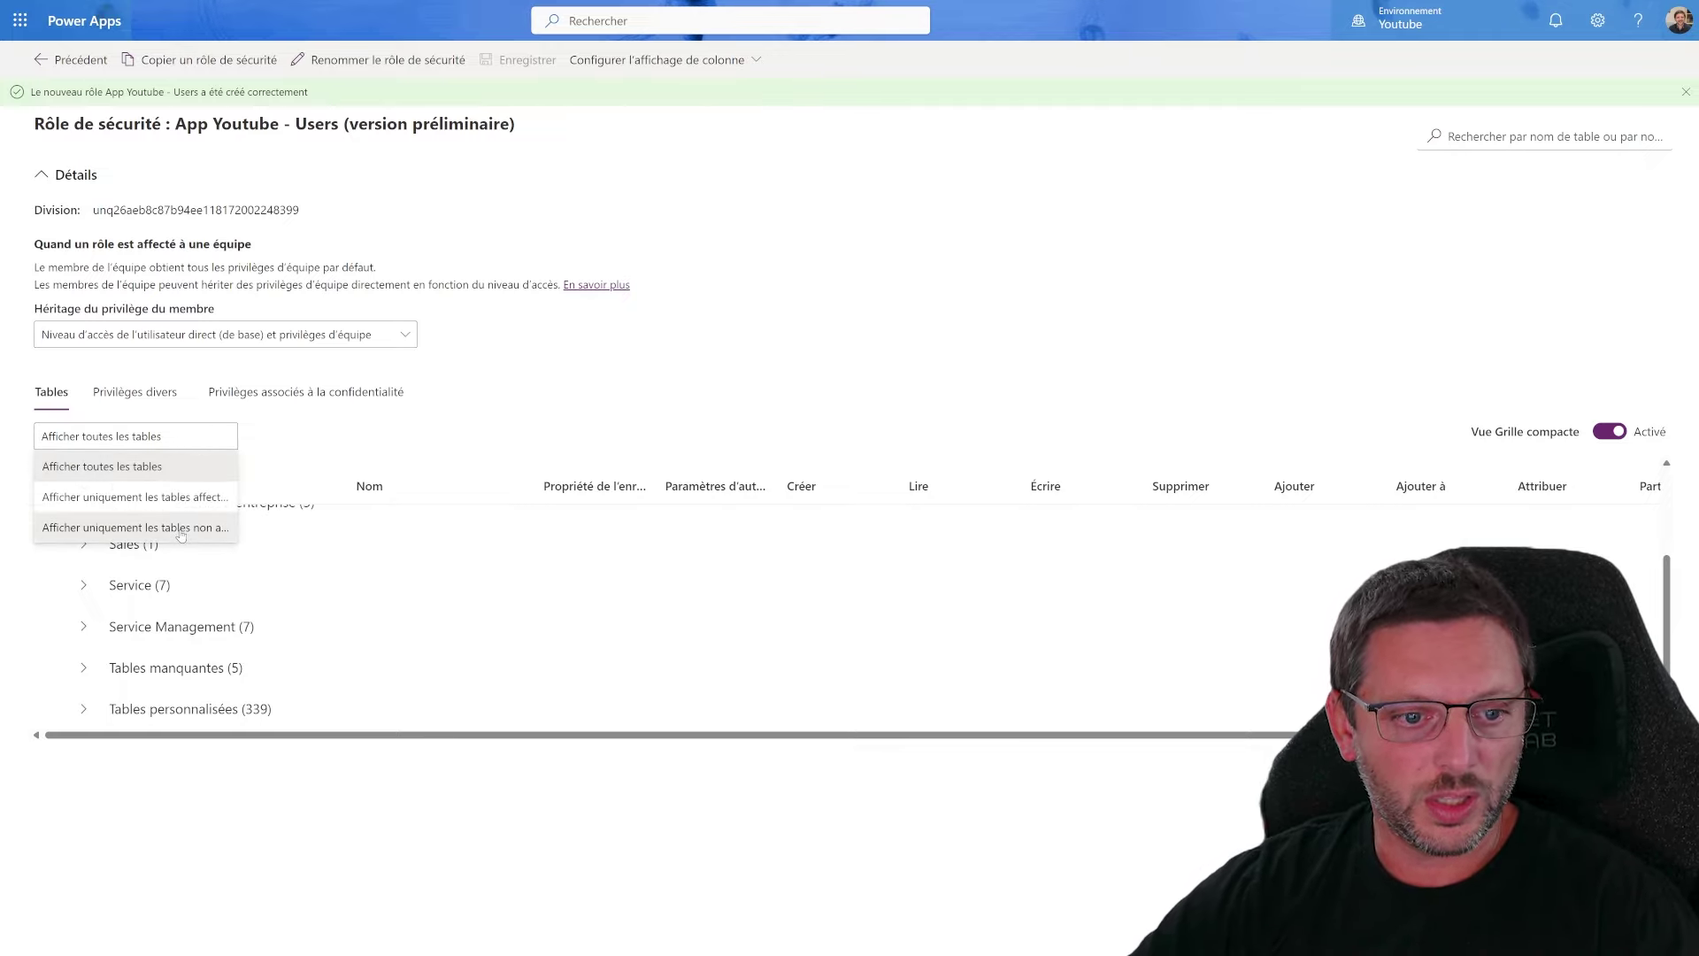
{"action": "left_click", "coordinate": [180, 529]}
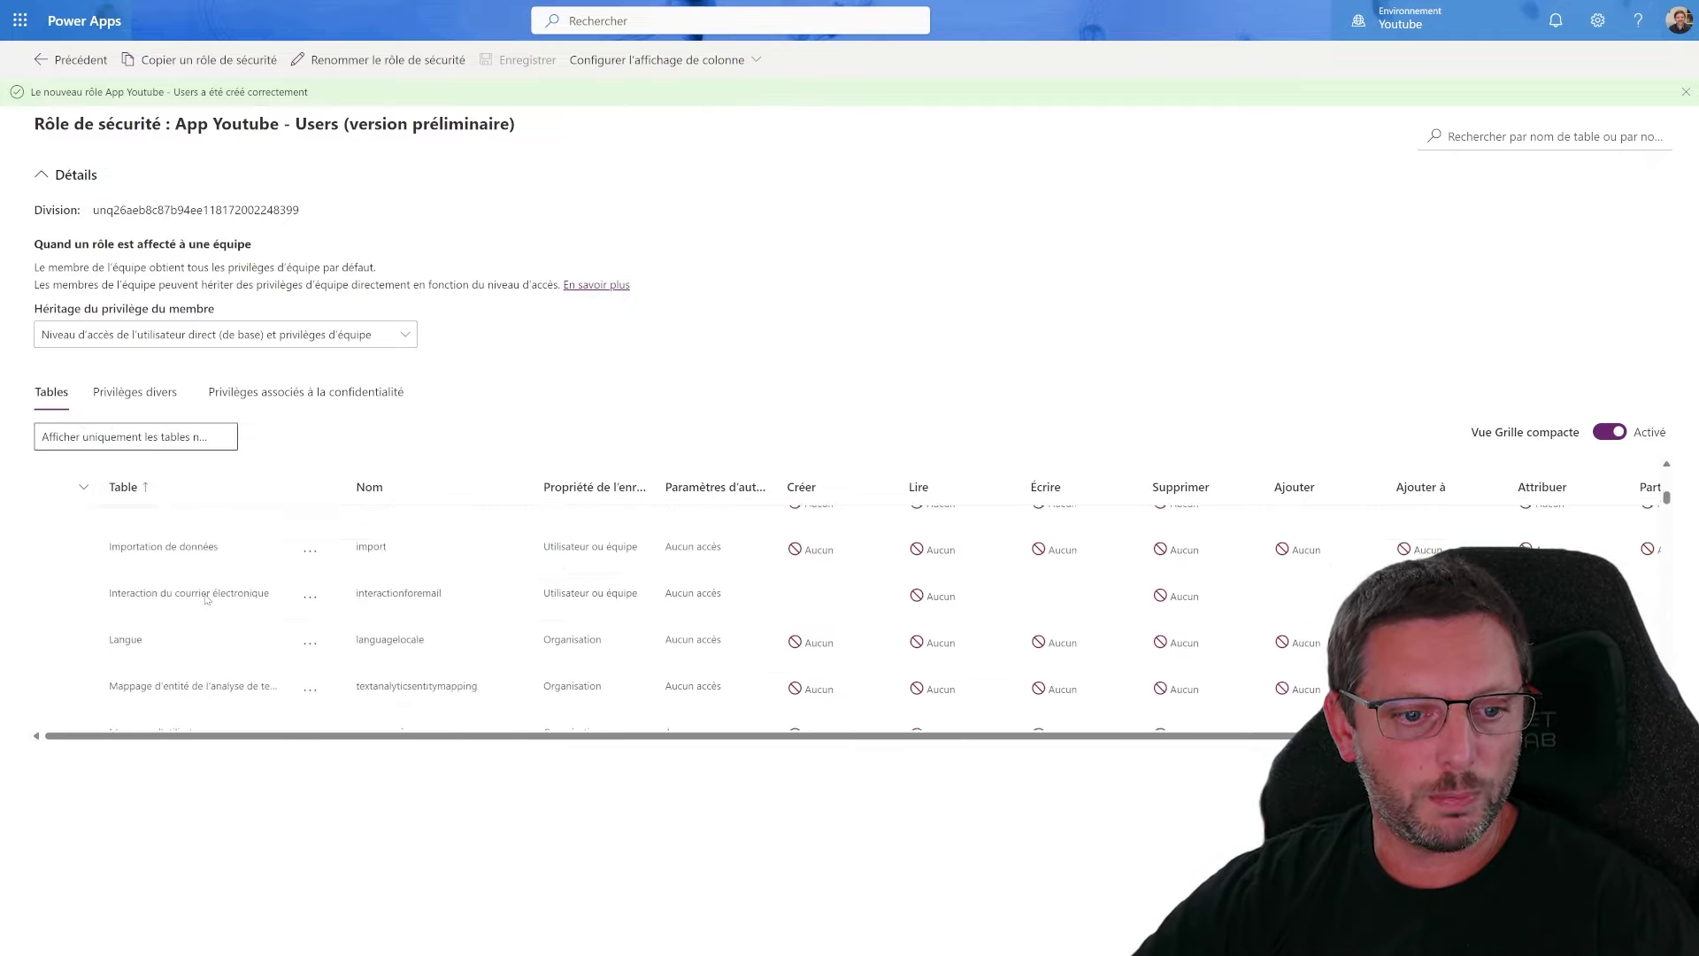
{"action": "scroll", "coordinate": [204, 595], "scroll_direction": "down", "scroll_amount": 5}
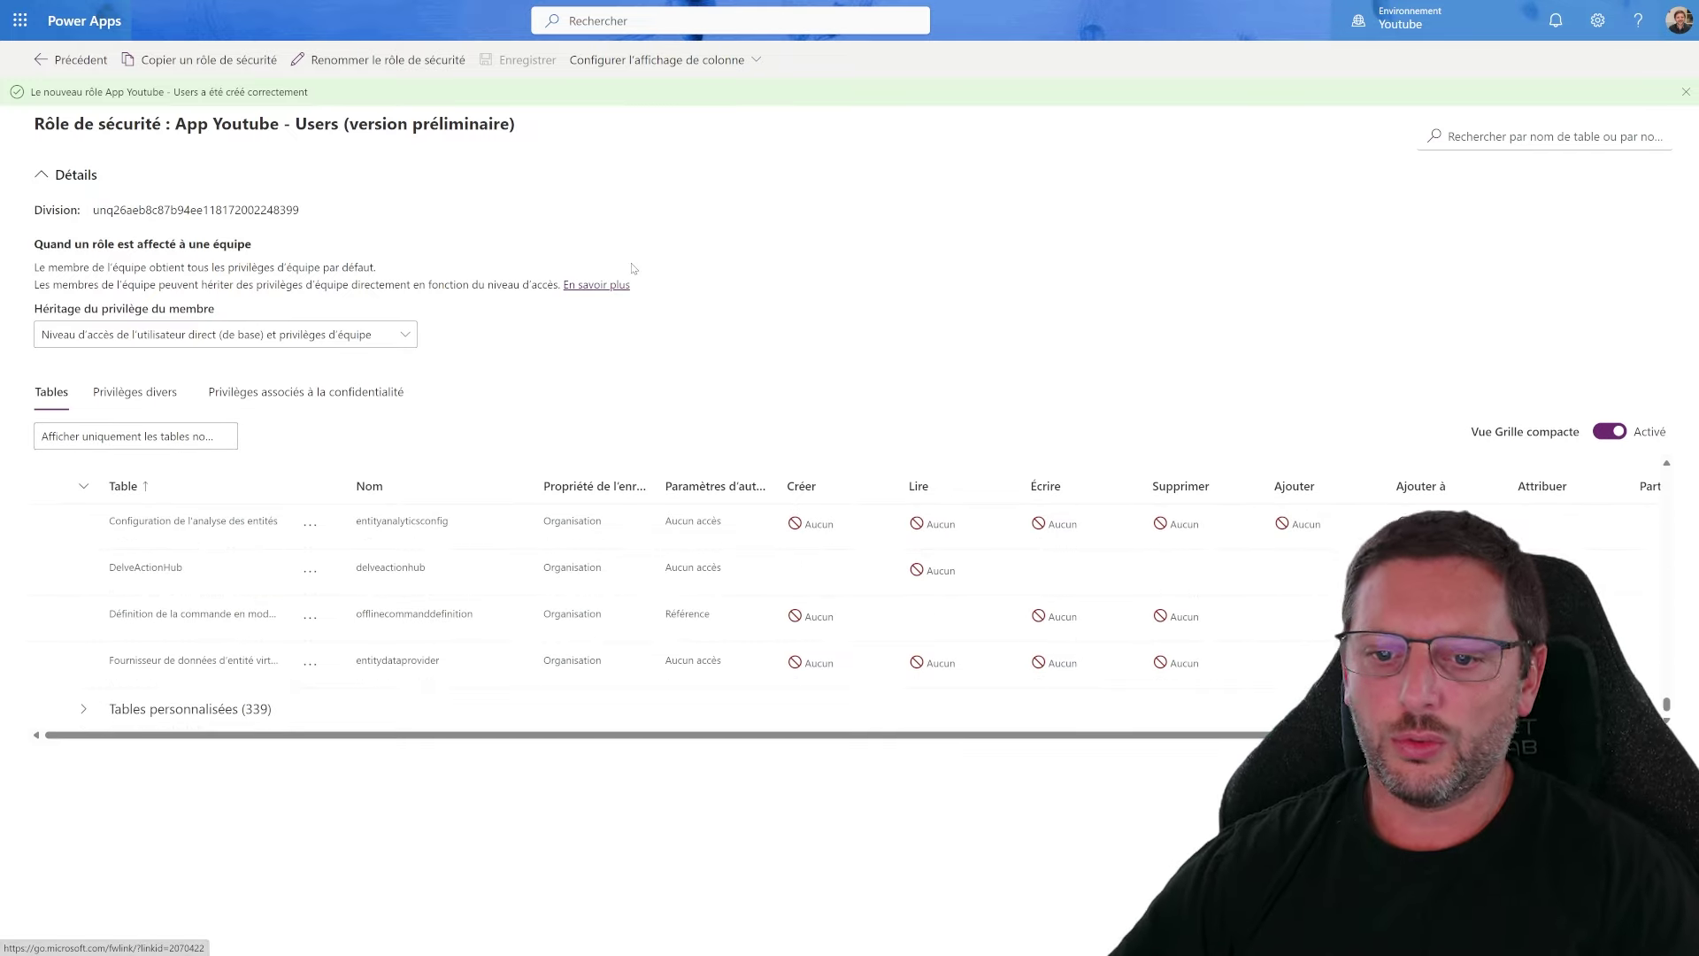
{"action": "left_click", "coordinate": [1514, 139]}
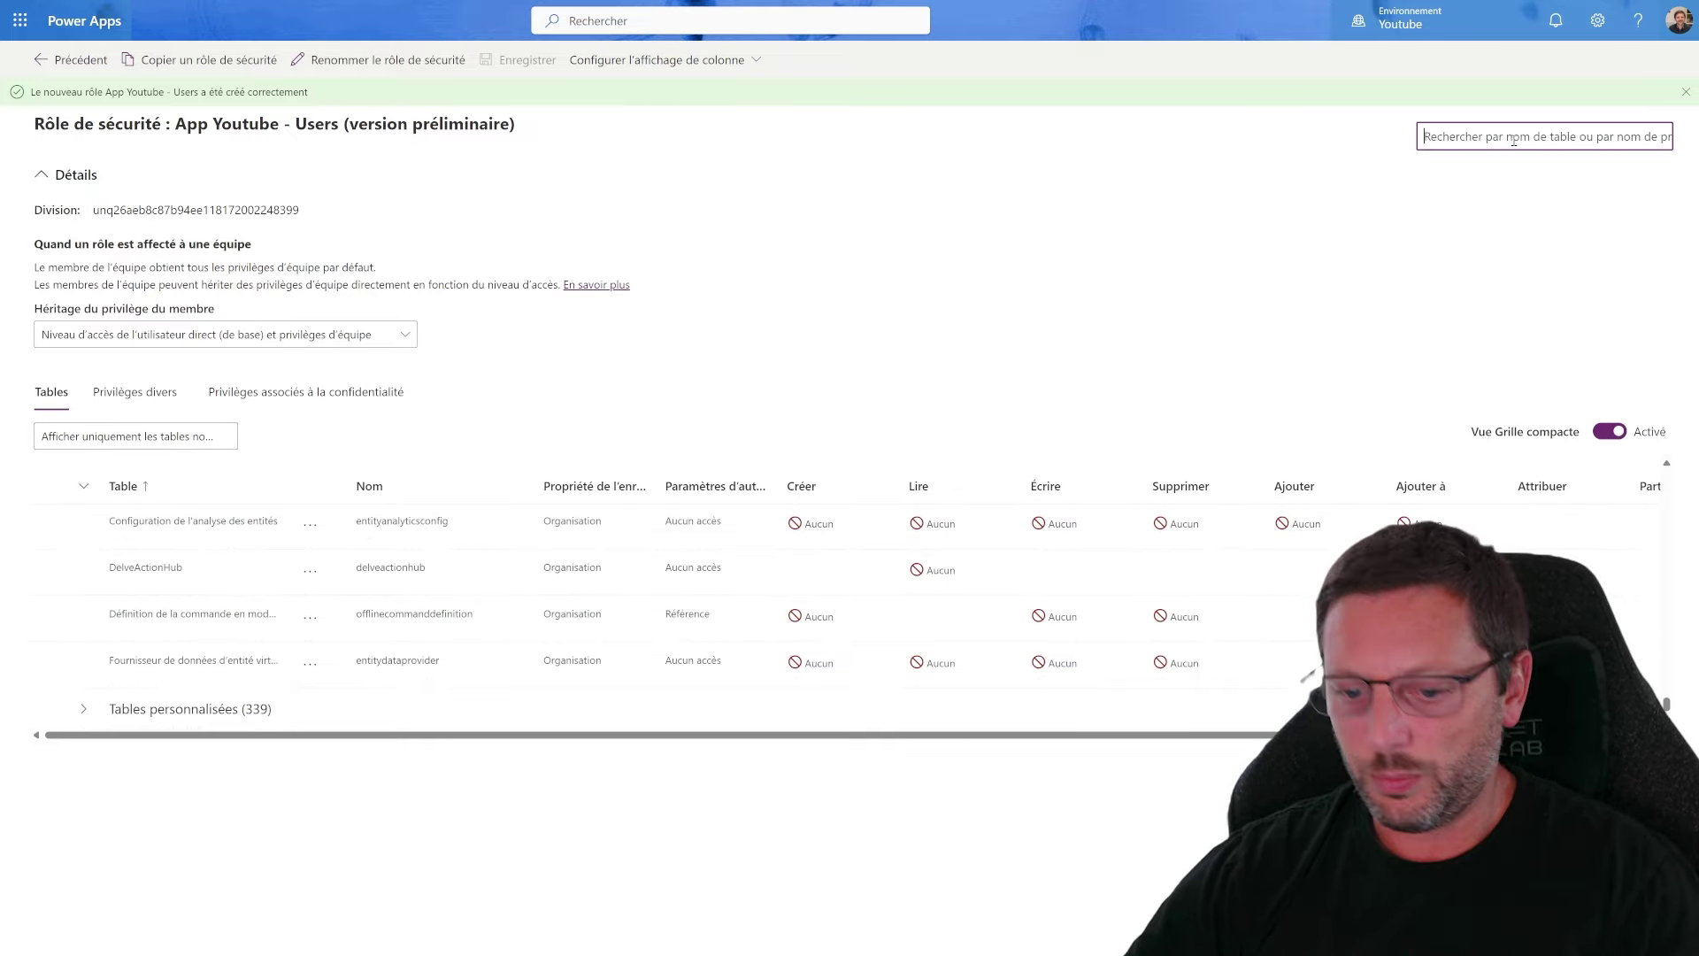
{"action": "type", "text": "achete"}
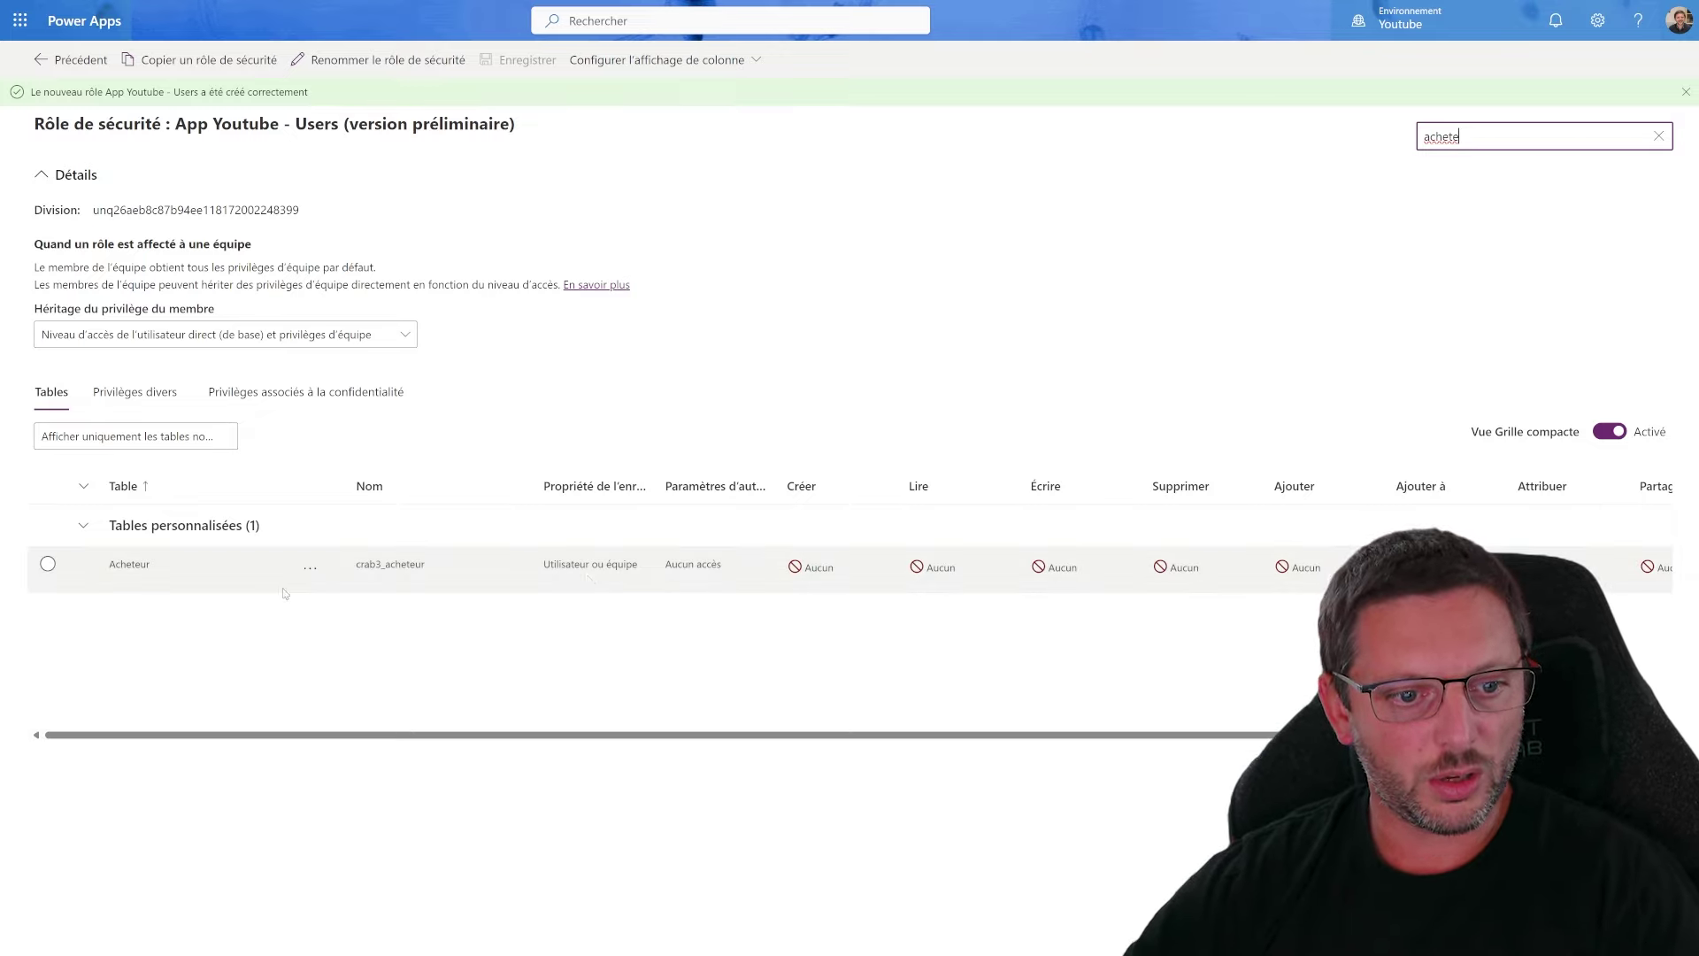
Open the authorization settings of the Acheteur table and look through the available access presets
{"action": "left_click", "coordinate": [47, 566]}
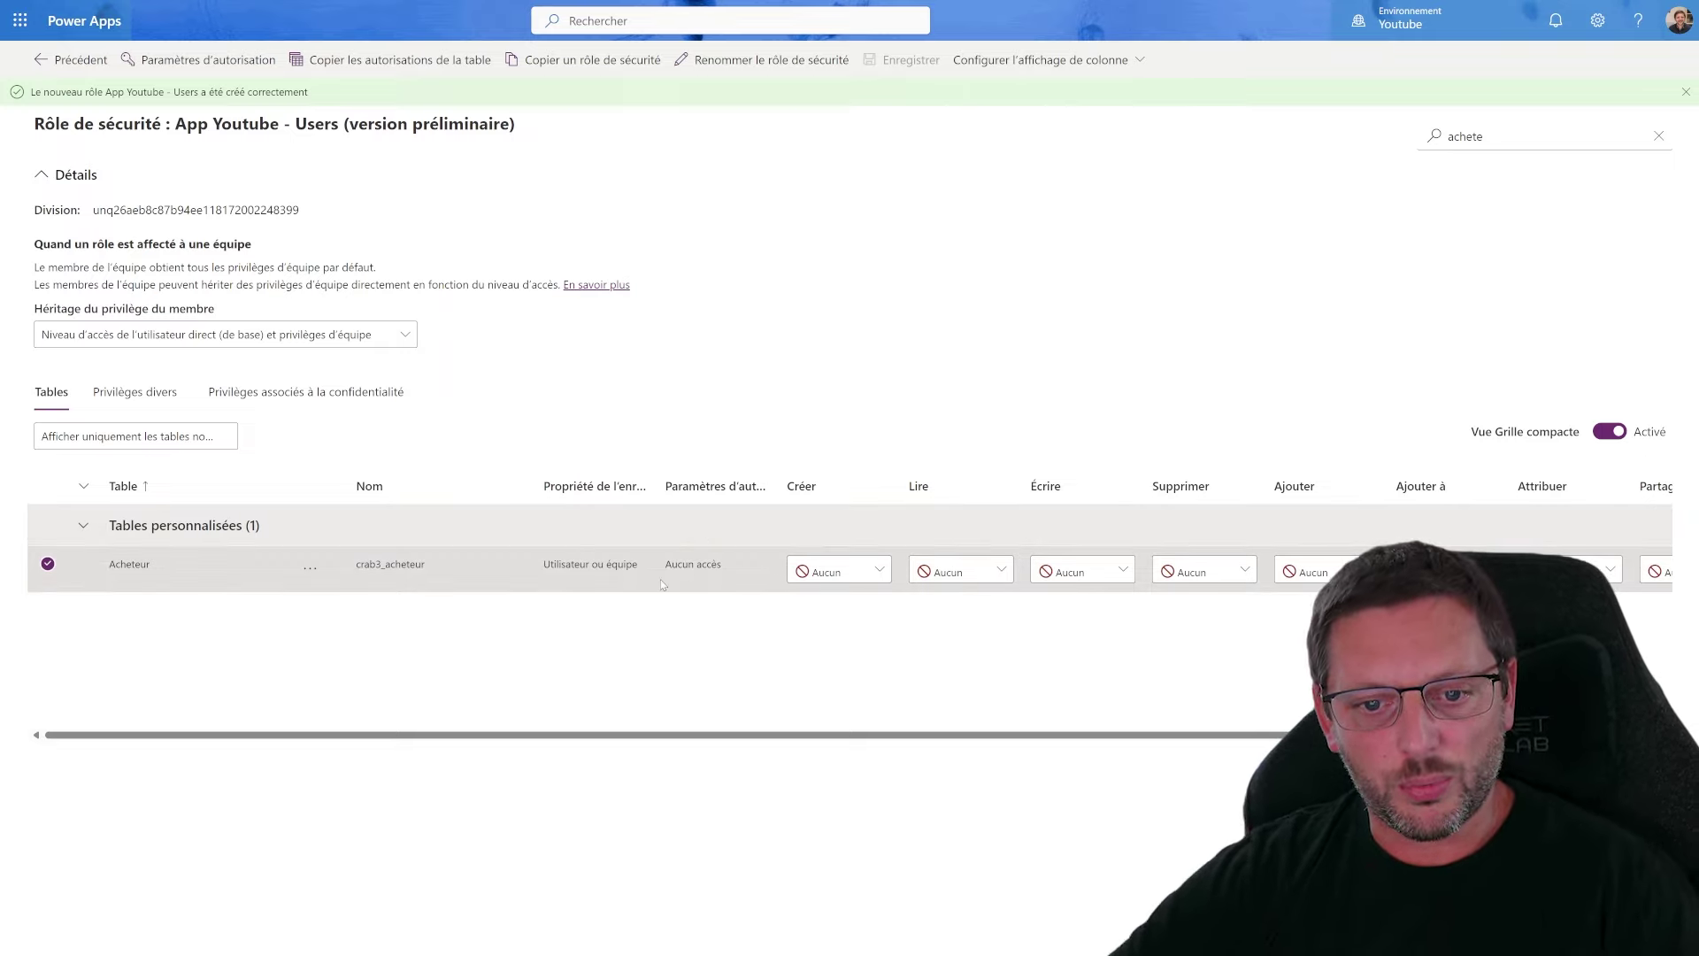
{"action": "left_click", "coordinate": [312, 567]}
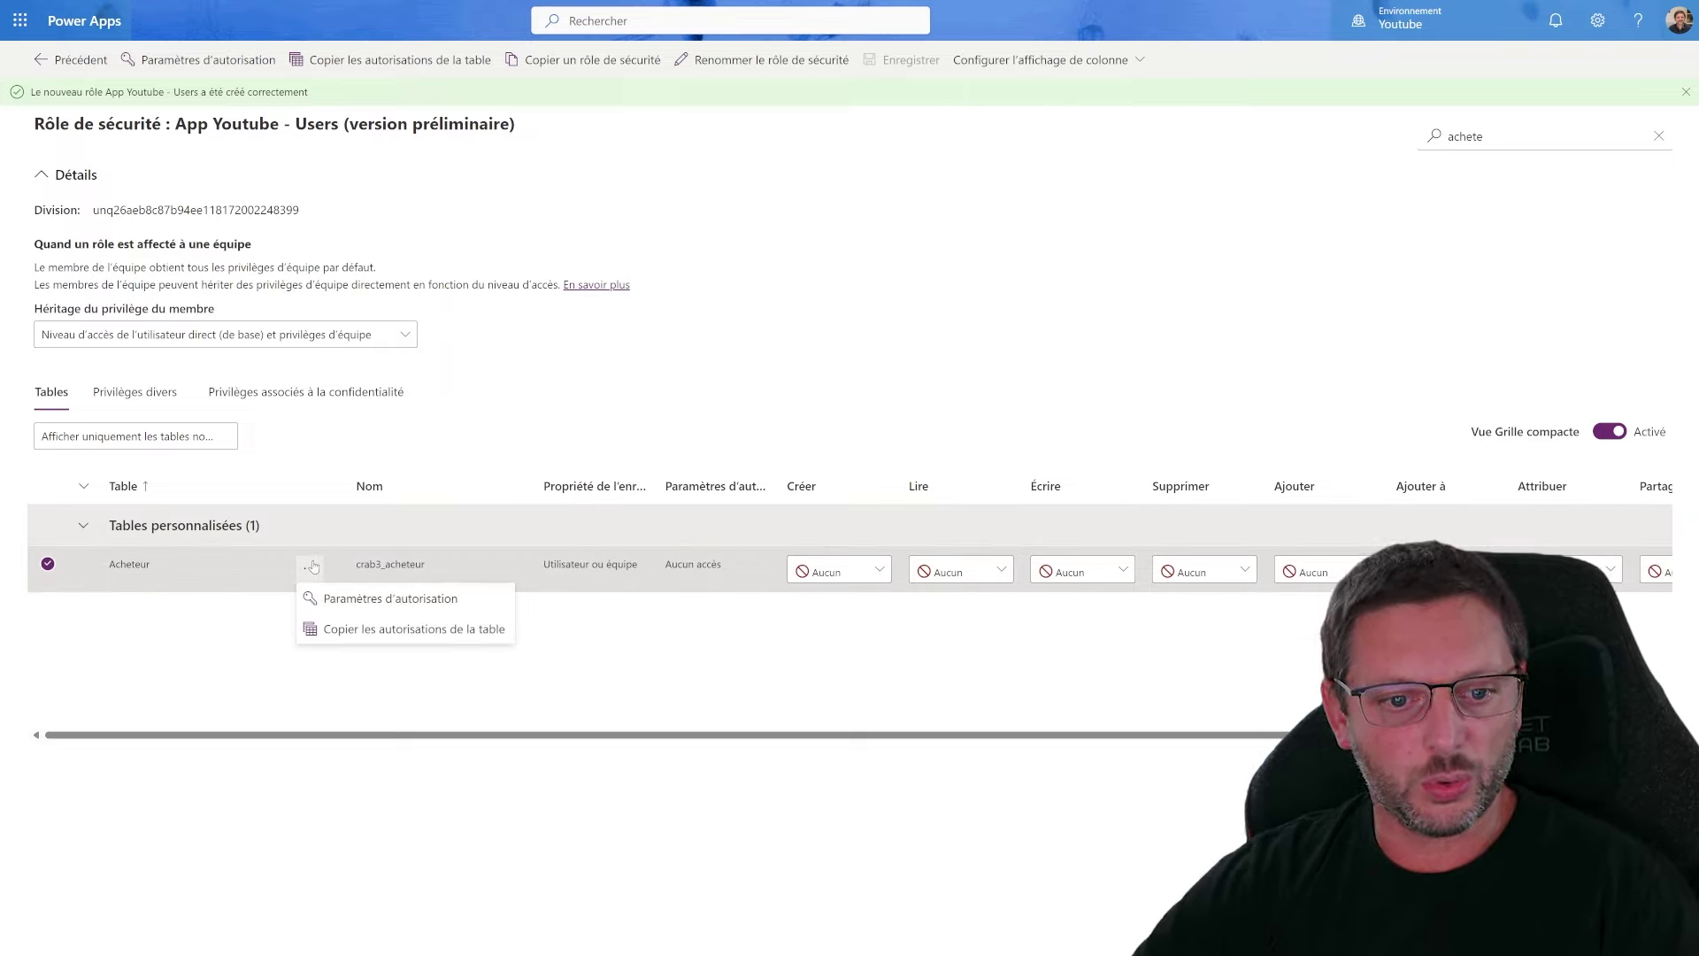
{"action": "left_click", "coordinate": [391, 598]}
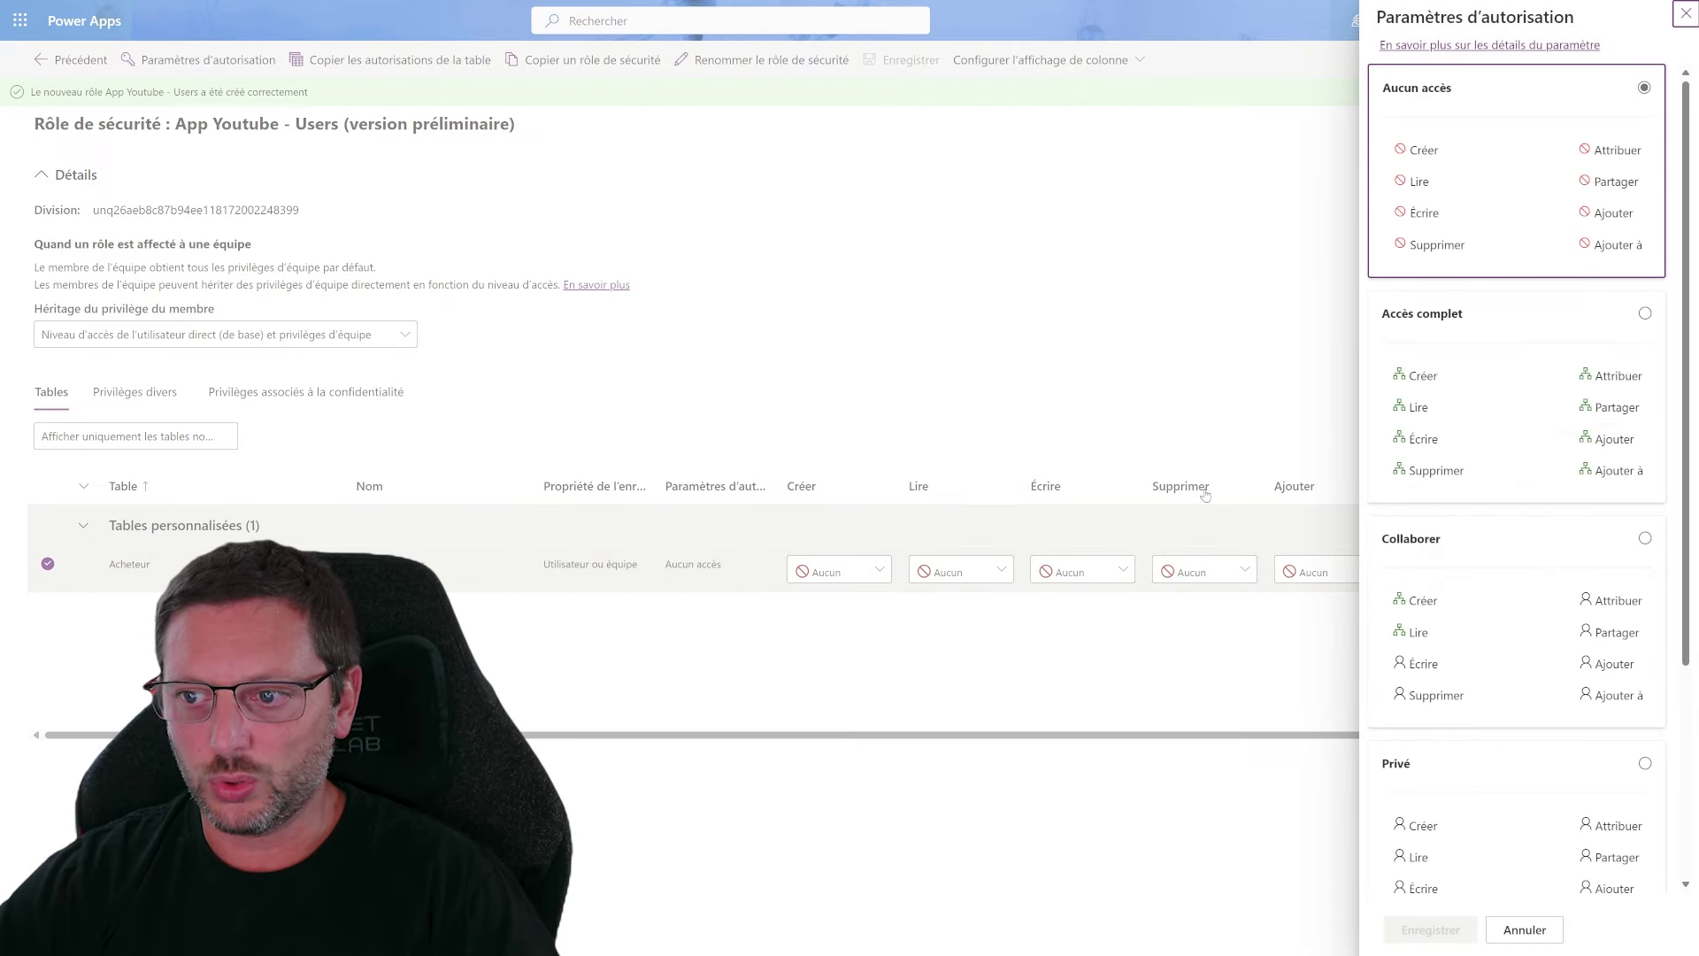
{"action": "scroll", "coordinate": [1589, 478], "scroll_direction": "down", "scroll_amount": 3}
{"action": "scroll", "coordinate": [1593, 480], "scroll_direction": "up", "scroll_amount": 3}
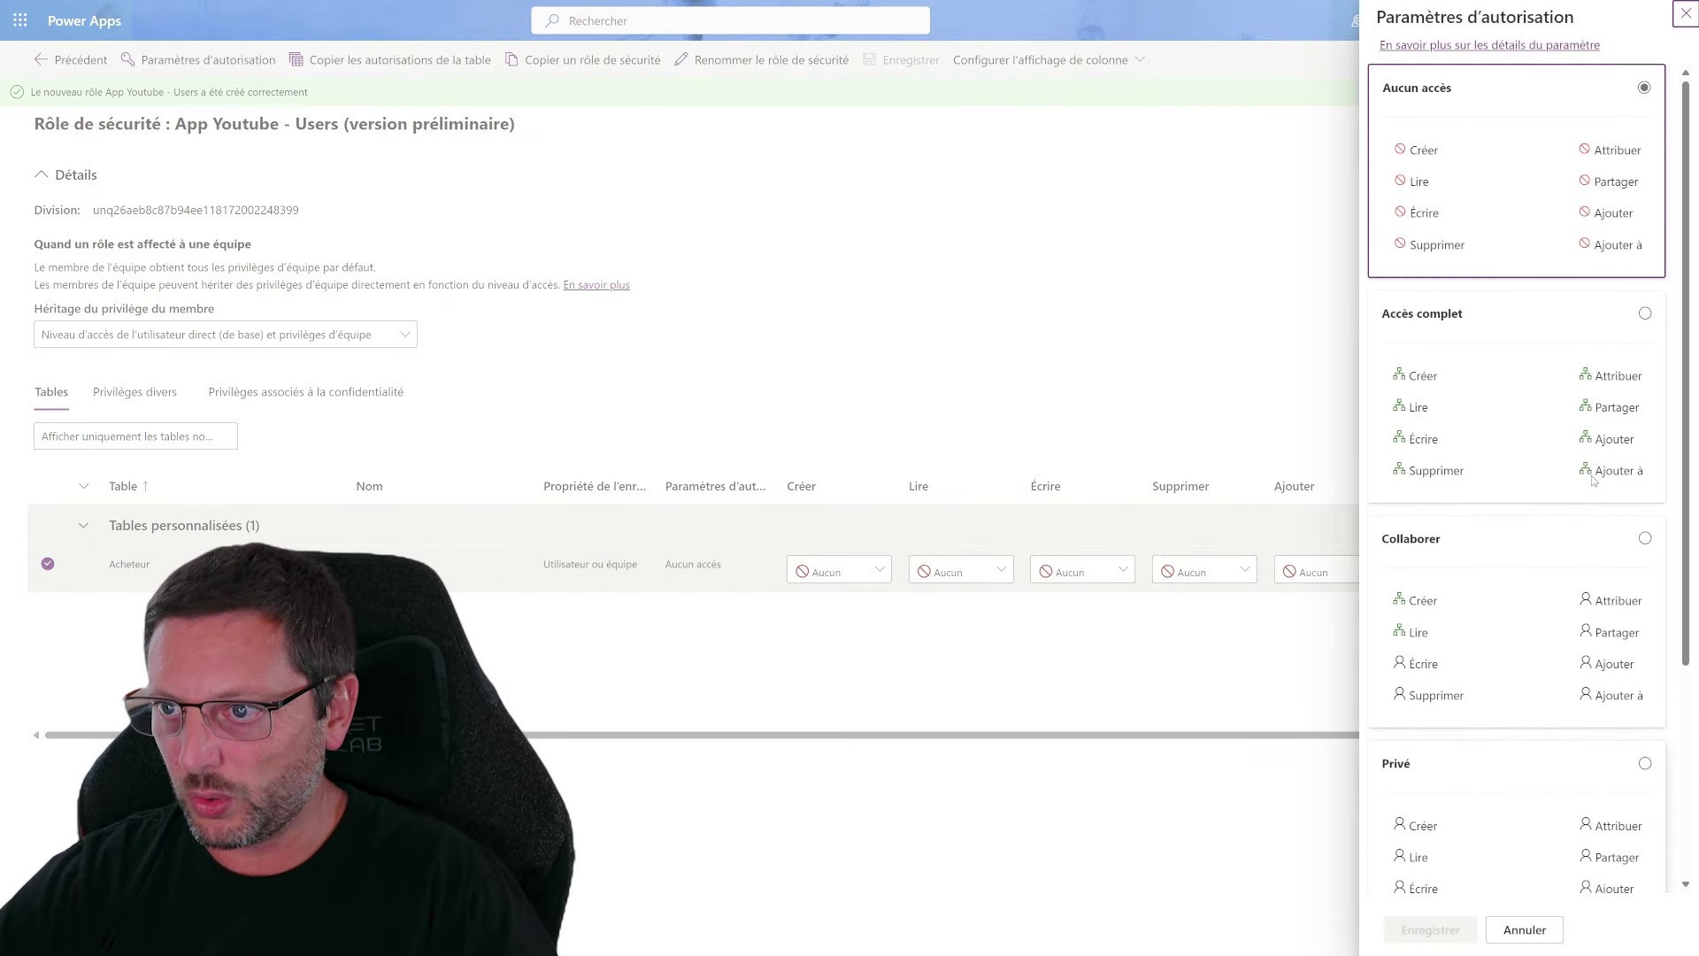
{"action": "scroll", "coordinate": [1589, 469], "scroll_direction": "down", "scroll_amount": 1}
{"action": "scroll", "coordinate": [1578, 453], "scroll_direction": "up", "scroll_amount": 1}
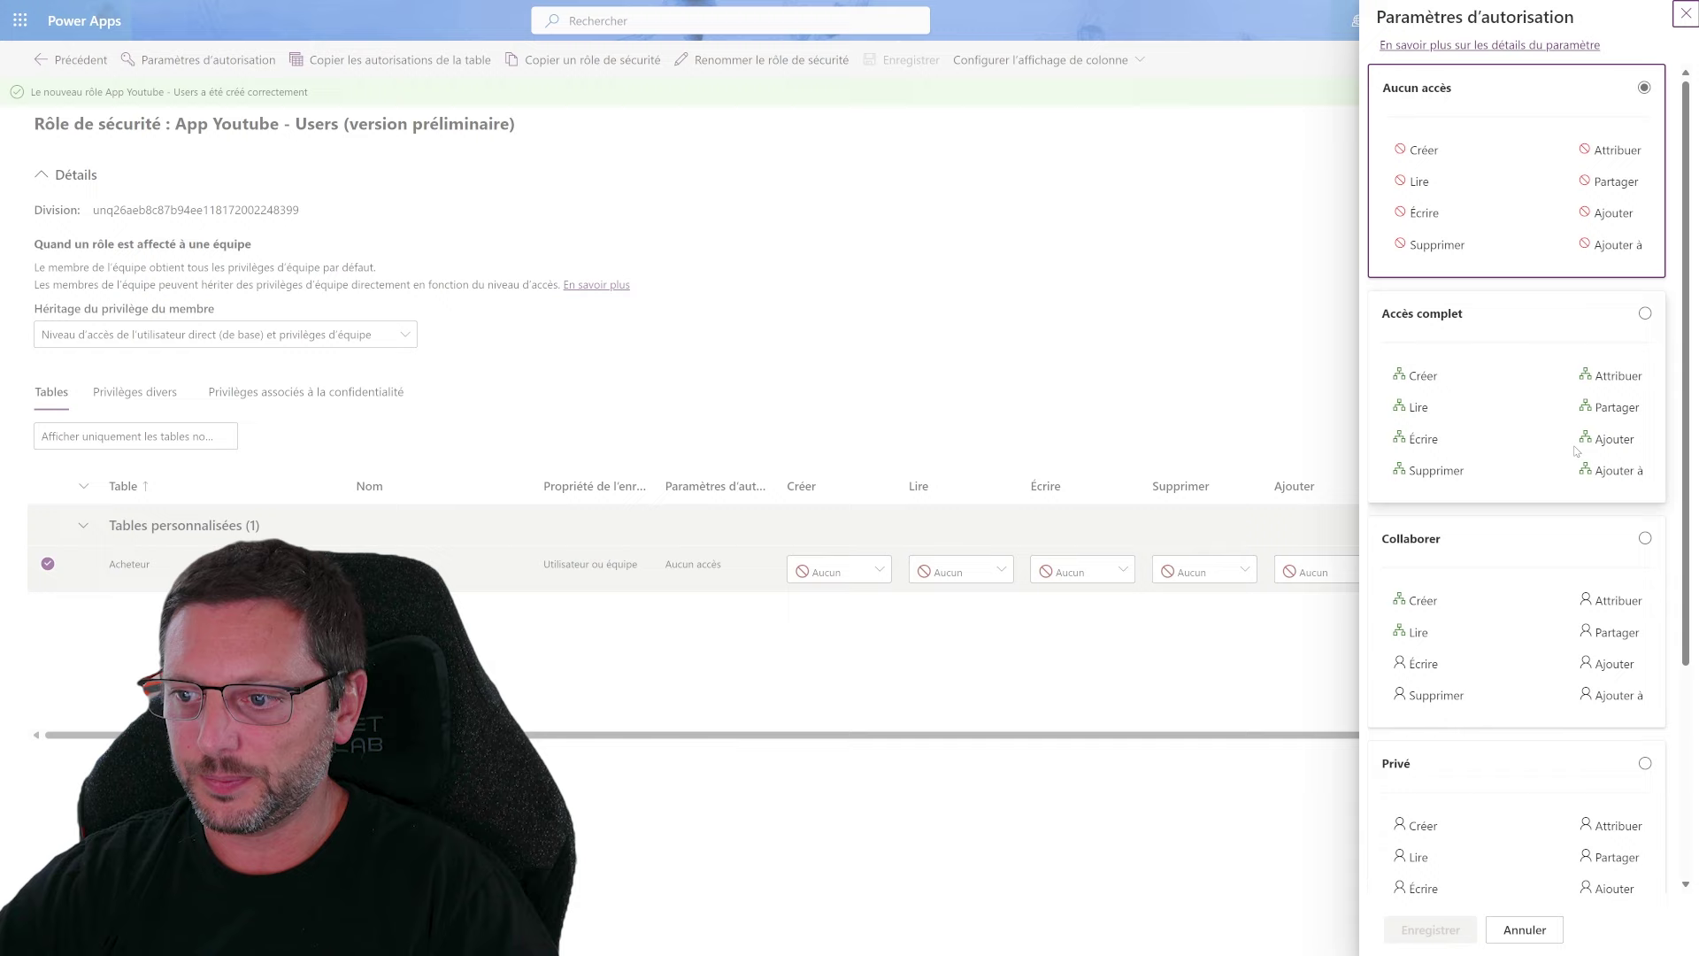
{"action": "scroll", "coordinate": [1577, 451], "scroll_direction": "down", "scroll_amount": 3}
{"action": "scroll", "coordinate": [1571, 429], "scroll_direction": "up", "scroll_amount": 3}
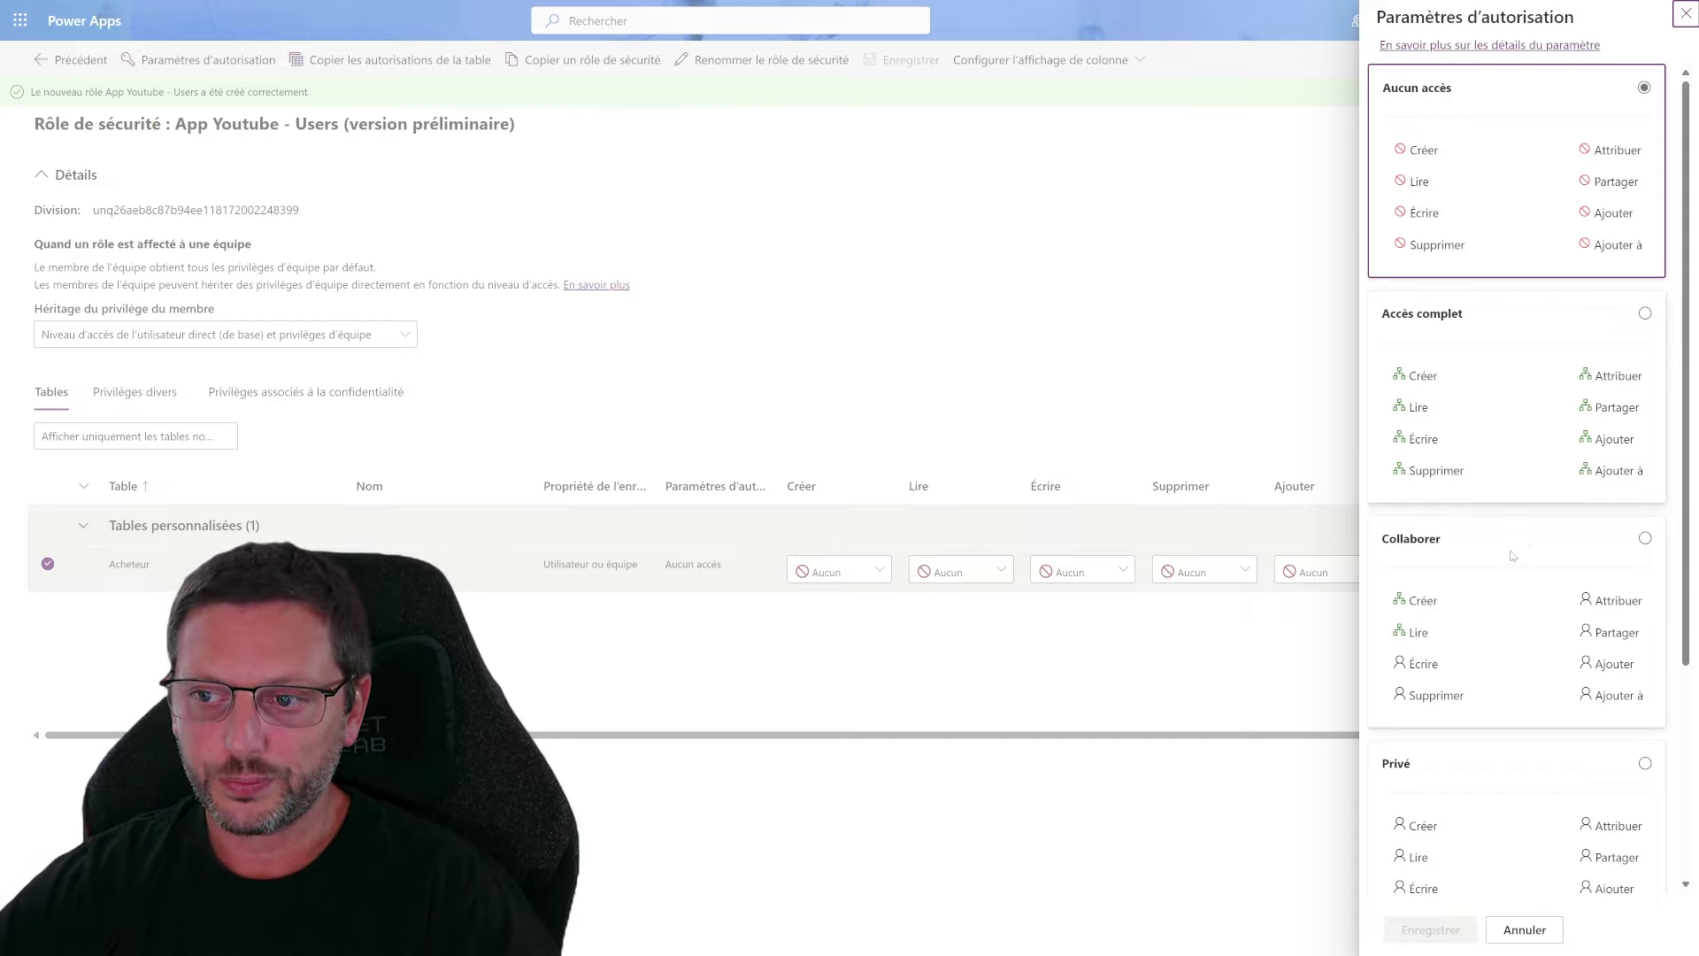
Try the Accès complet, Collaborer, Privé and Référence presets in turn for the Acheteur table
{"action": "left_click", "coordinate": [1559, 316]}
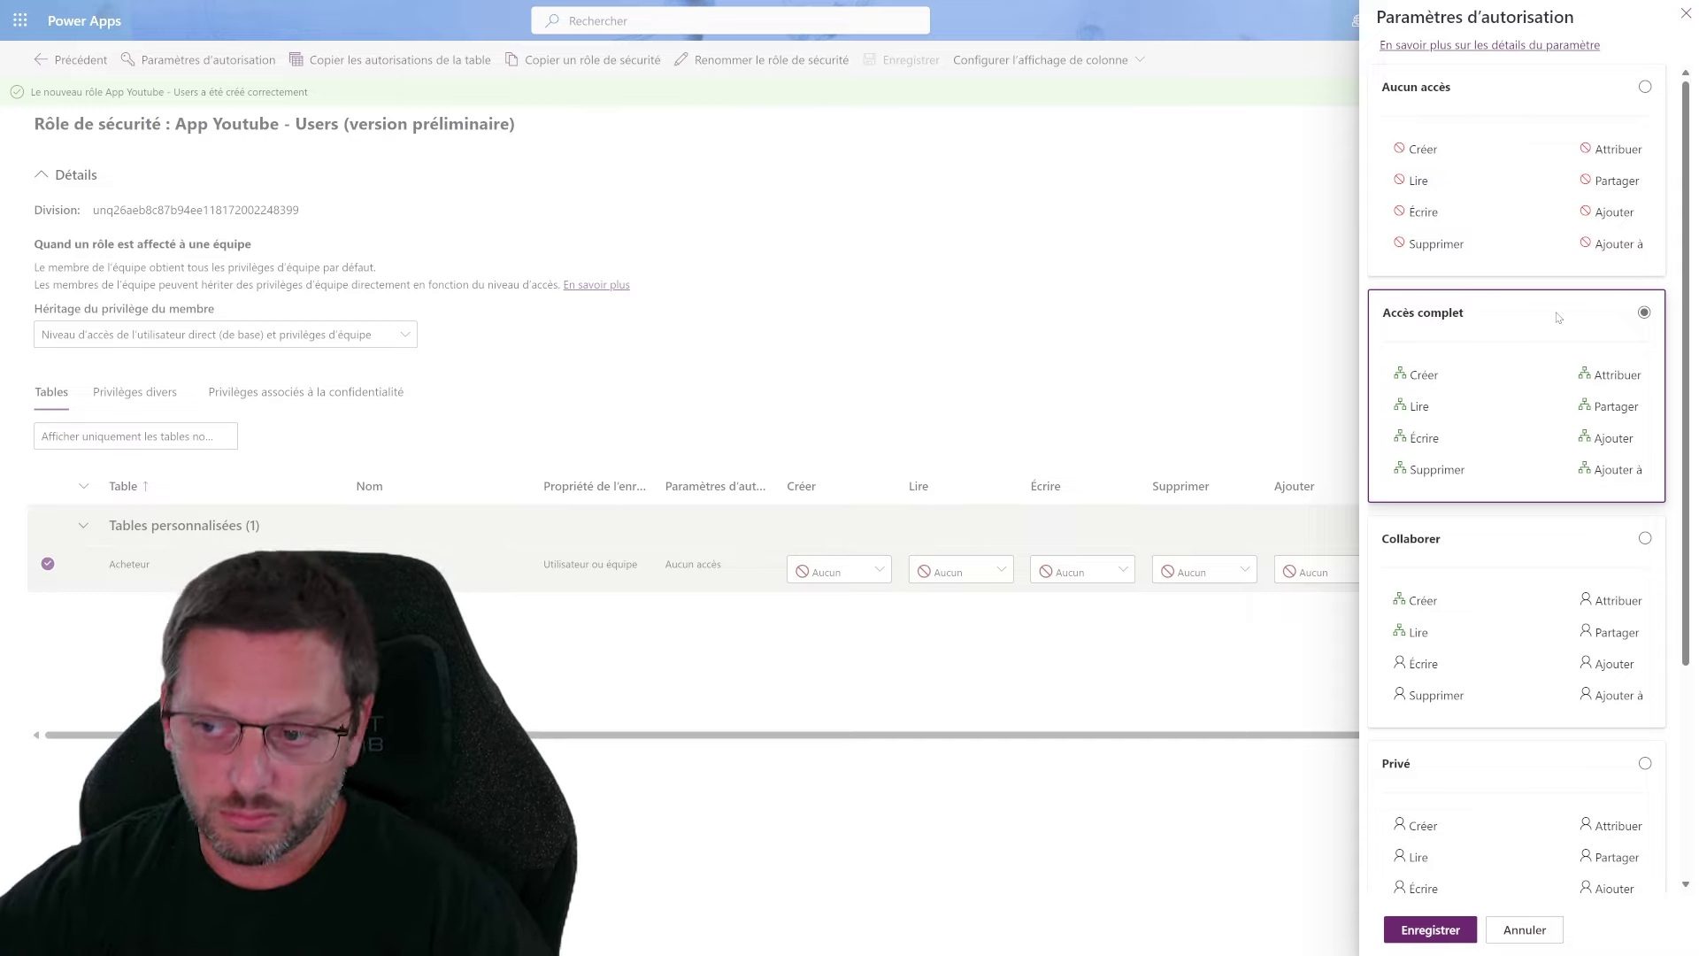
{"action": "left_click", "coordinate": [1572, 554]}
{"action": "scroll", "coordinate": [1571, 556], "scroll_direction": "down", "scroll_amount": 3}
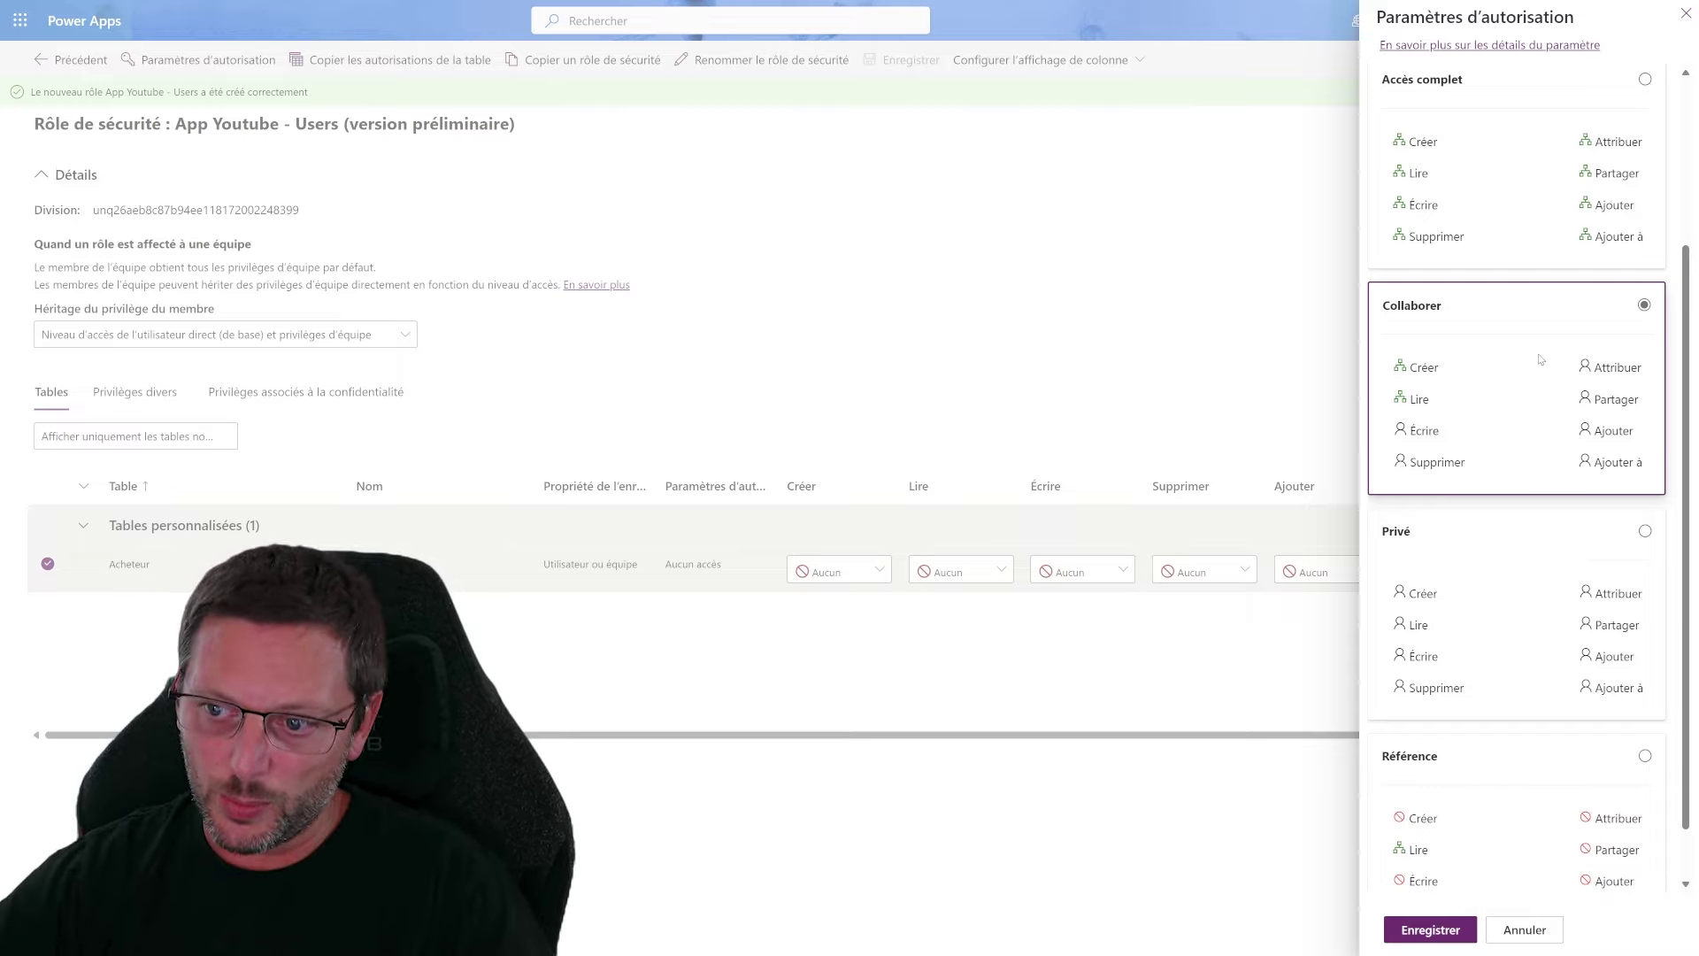
{"action": "left_click", "coordinate": [1520, 556]}
{"action": "scroll", "coordinate": [1506, 556], "scroll_direction": "down", "scroll_amount": 3}
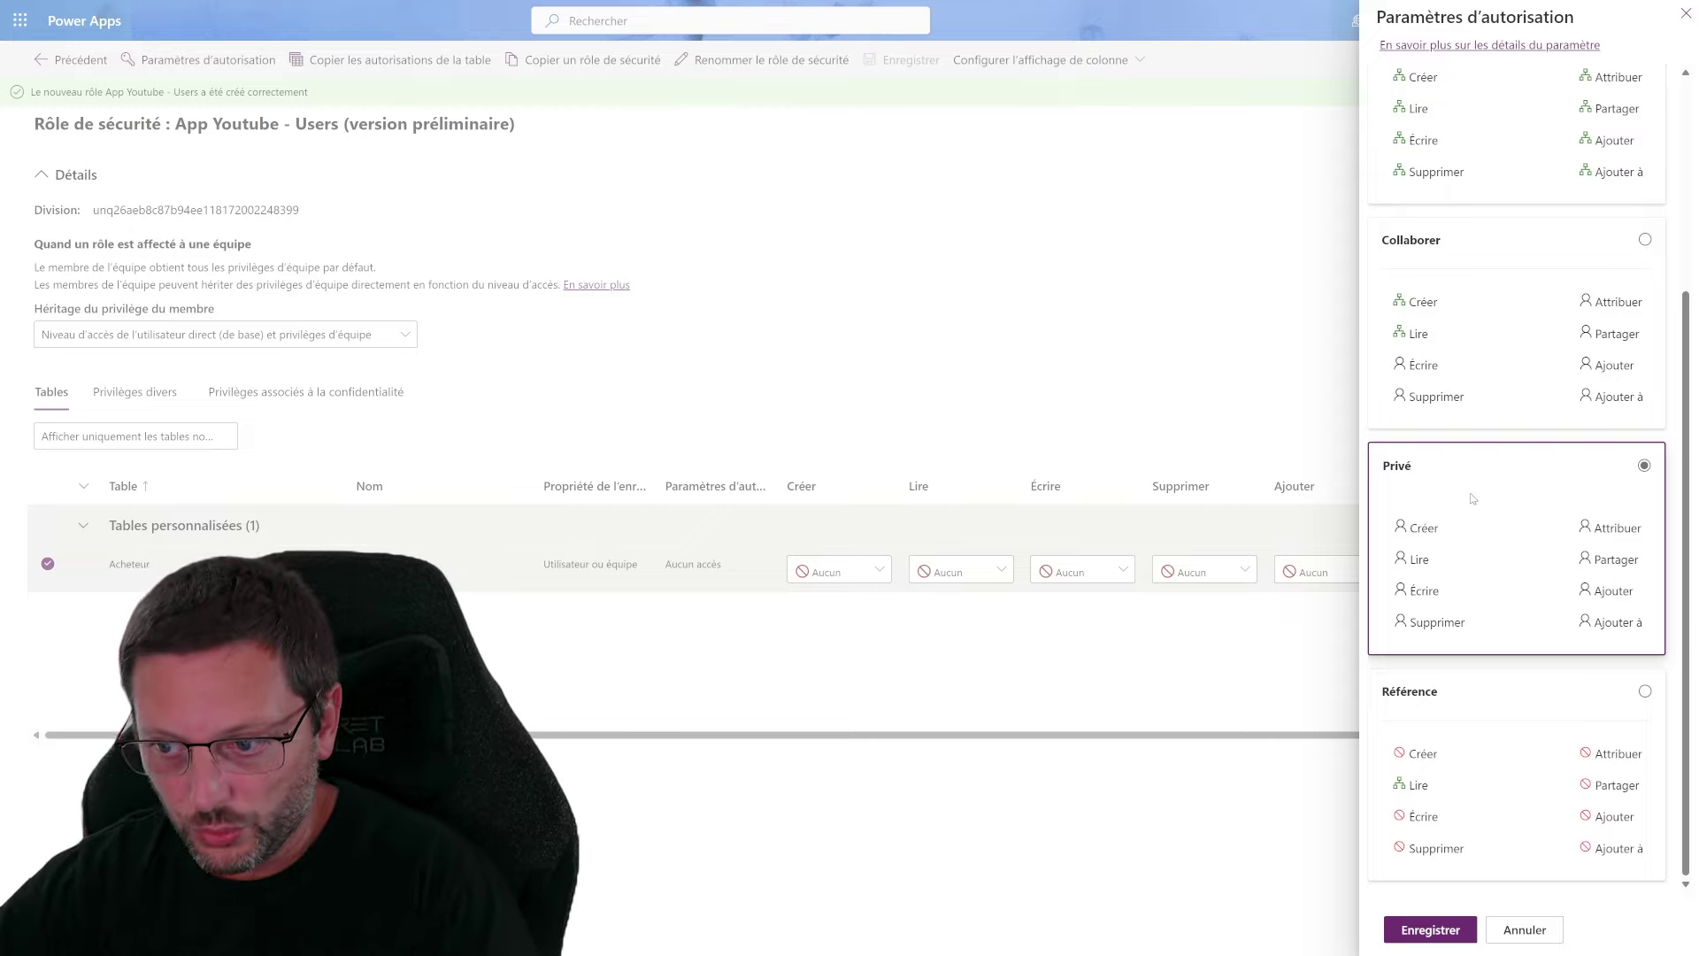
{"action": "left_click", "coordinate": [1509, 713]}
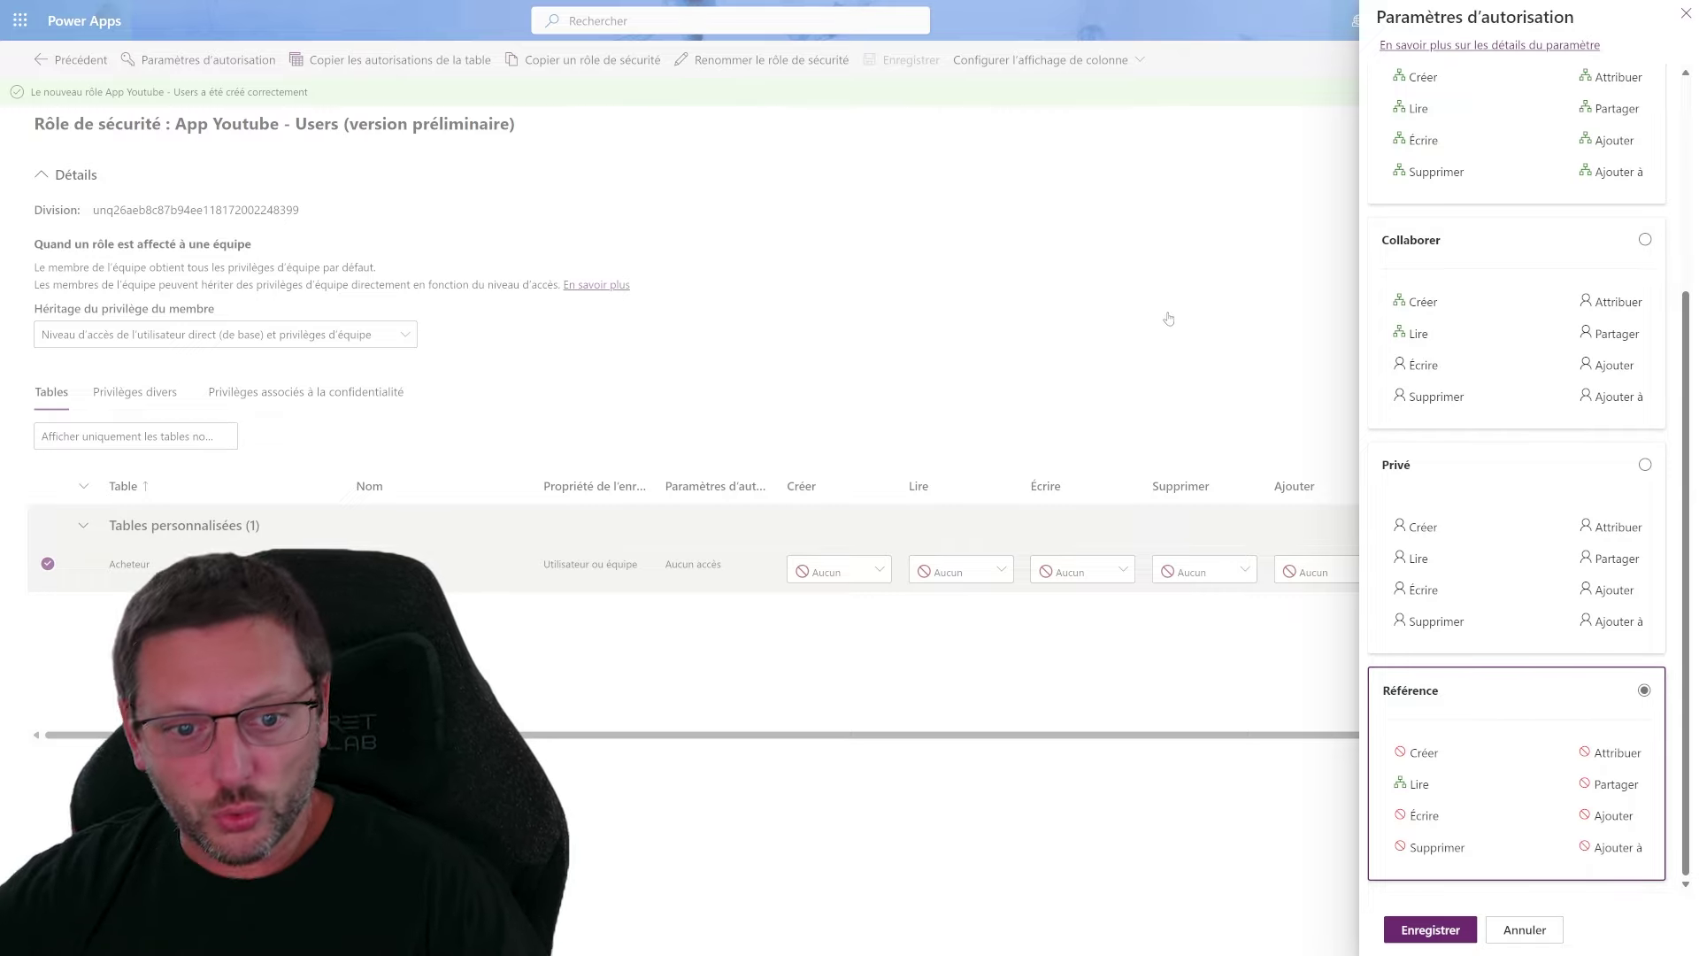
Apply the Accès complet preset to the Acheteur table and save its authorization settings
{"action": "scroll", "coordinate": [1496, 389], "scroll_direction": "up", "scroll_amount": 4}
{"action": "scroll", "coordinate": [1545, 424], "scroll_direction": "down", "scroll_amount": 4}
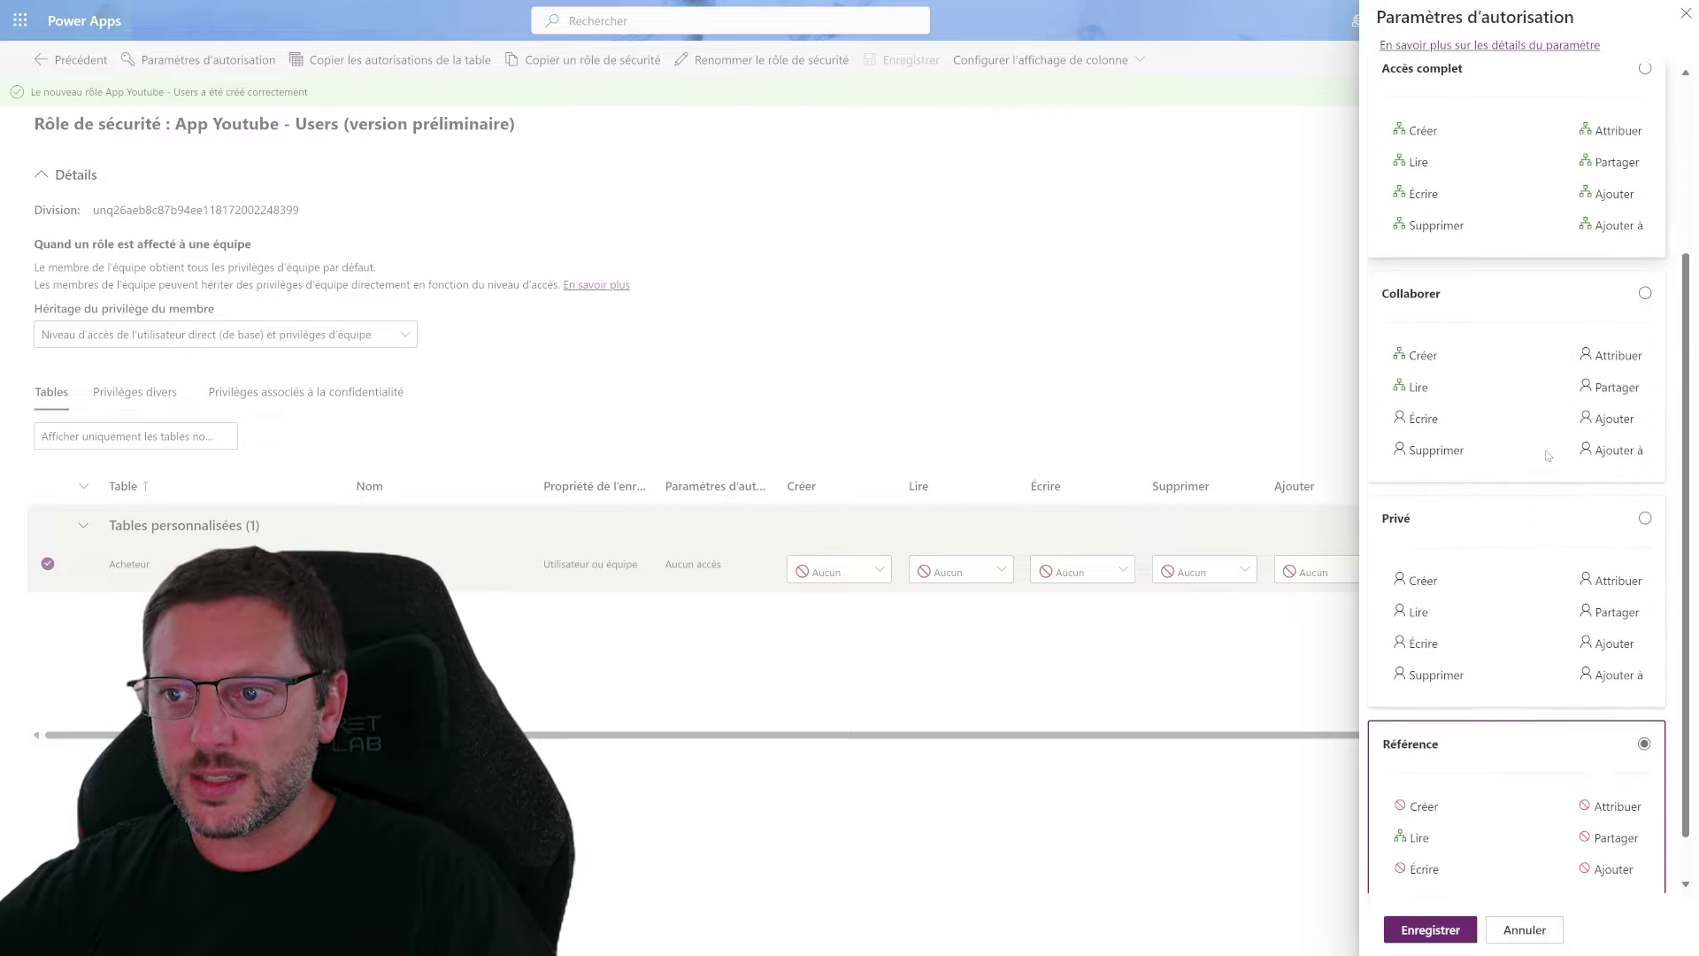
{"action": "scroll", "coordinate": [1533, 383], "scroll_direction": "up", "scroll_amount": 3}
{"action": "scroll", "coordinate": [1525, 448], "scroll_direction": "down", "scroll_amount": 3}
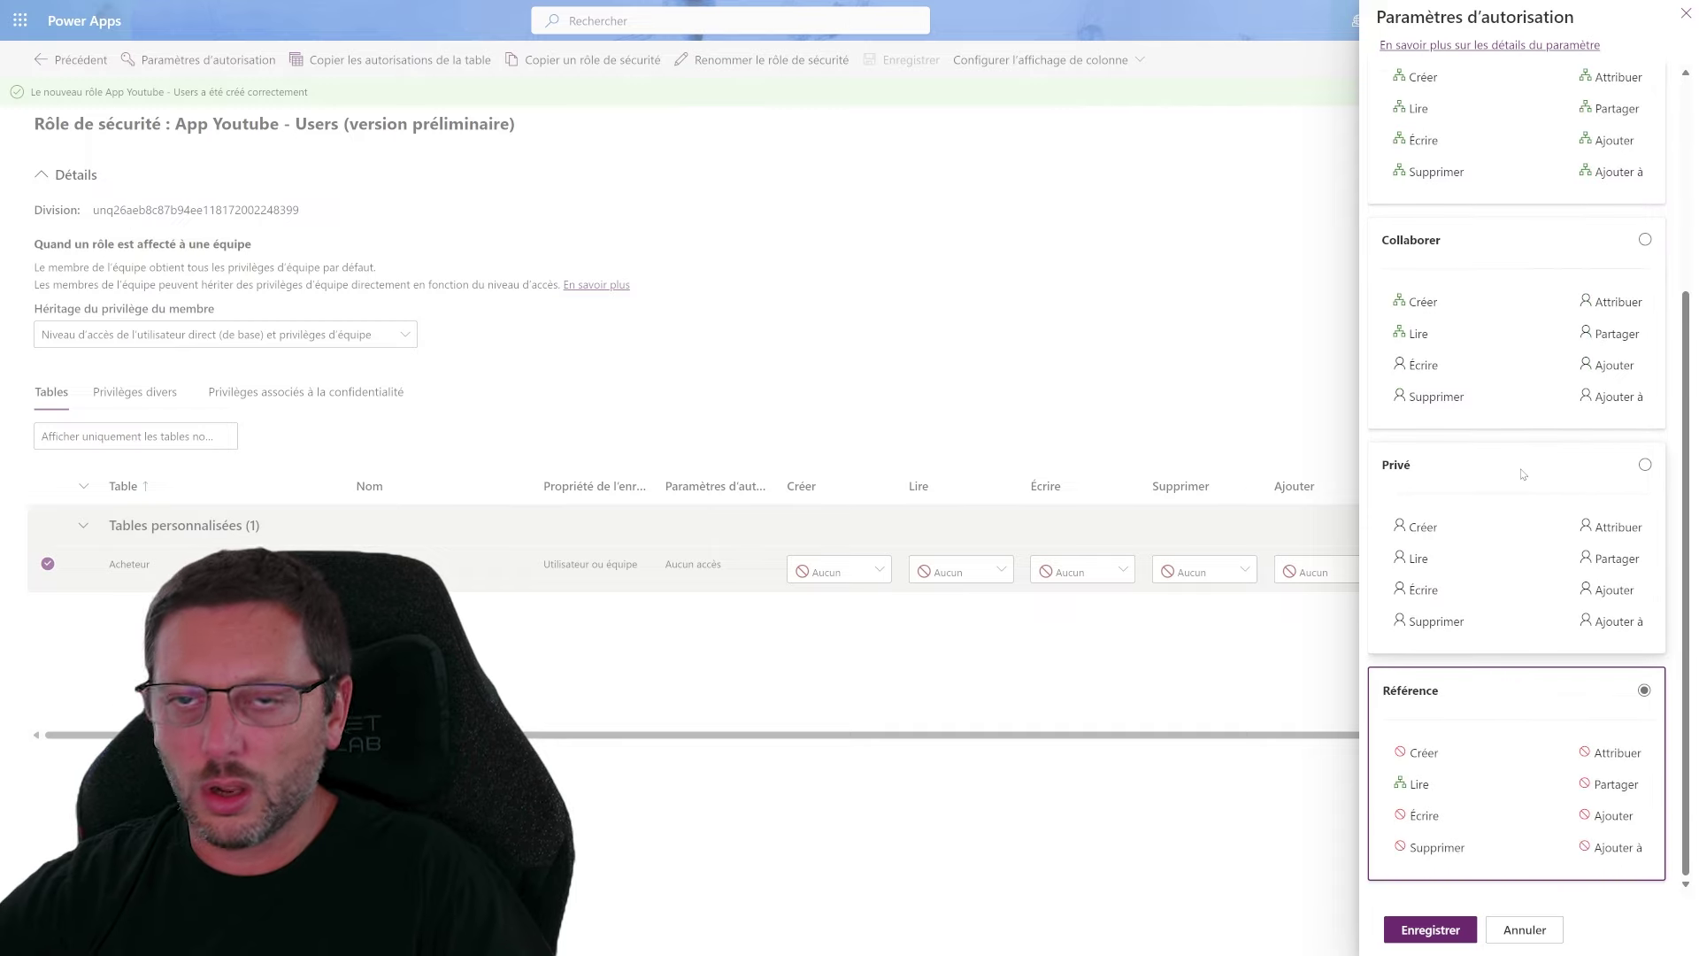
{"action": "scroll", "coordinate": [1522, 473], "scroll_direction": "up", "scroll_amount": 3}
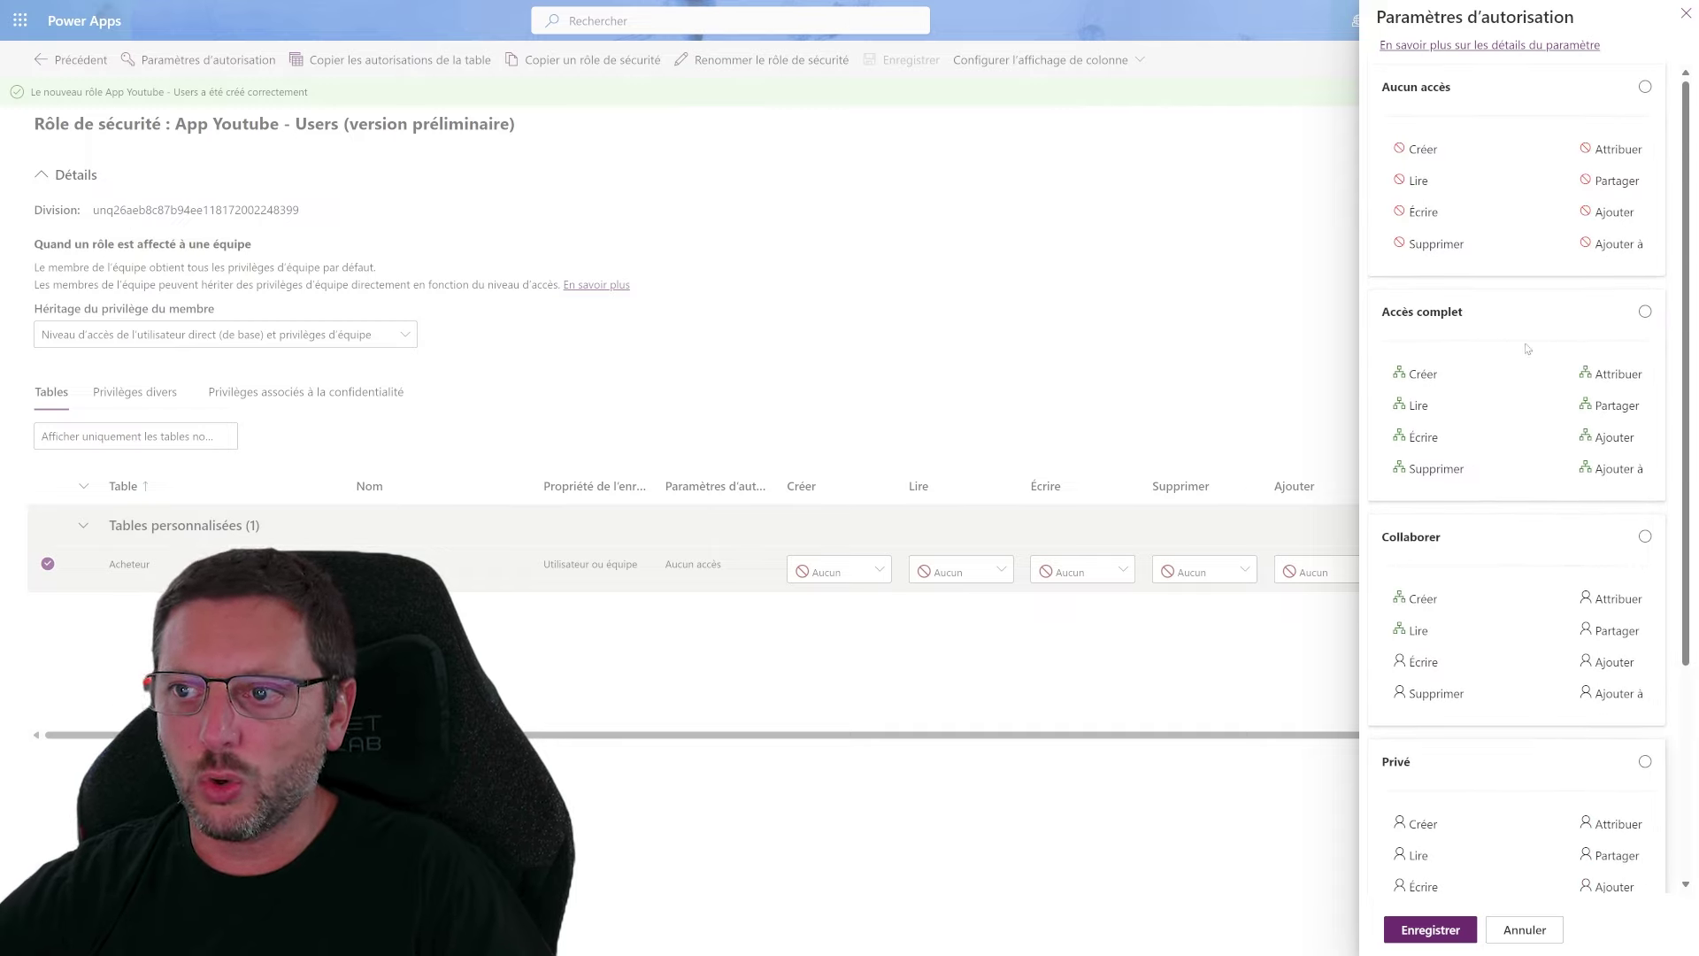
{"action": "scroll", "coordinate": [1505, 363], "scroll_direction": "down", "scroll_amount": 3}
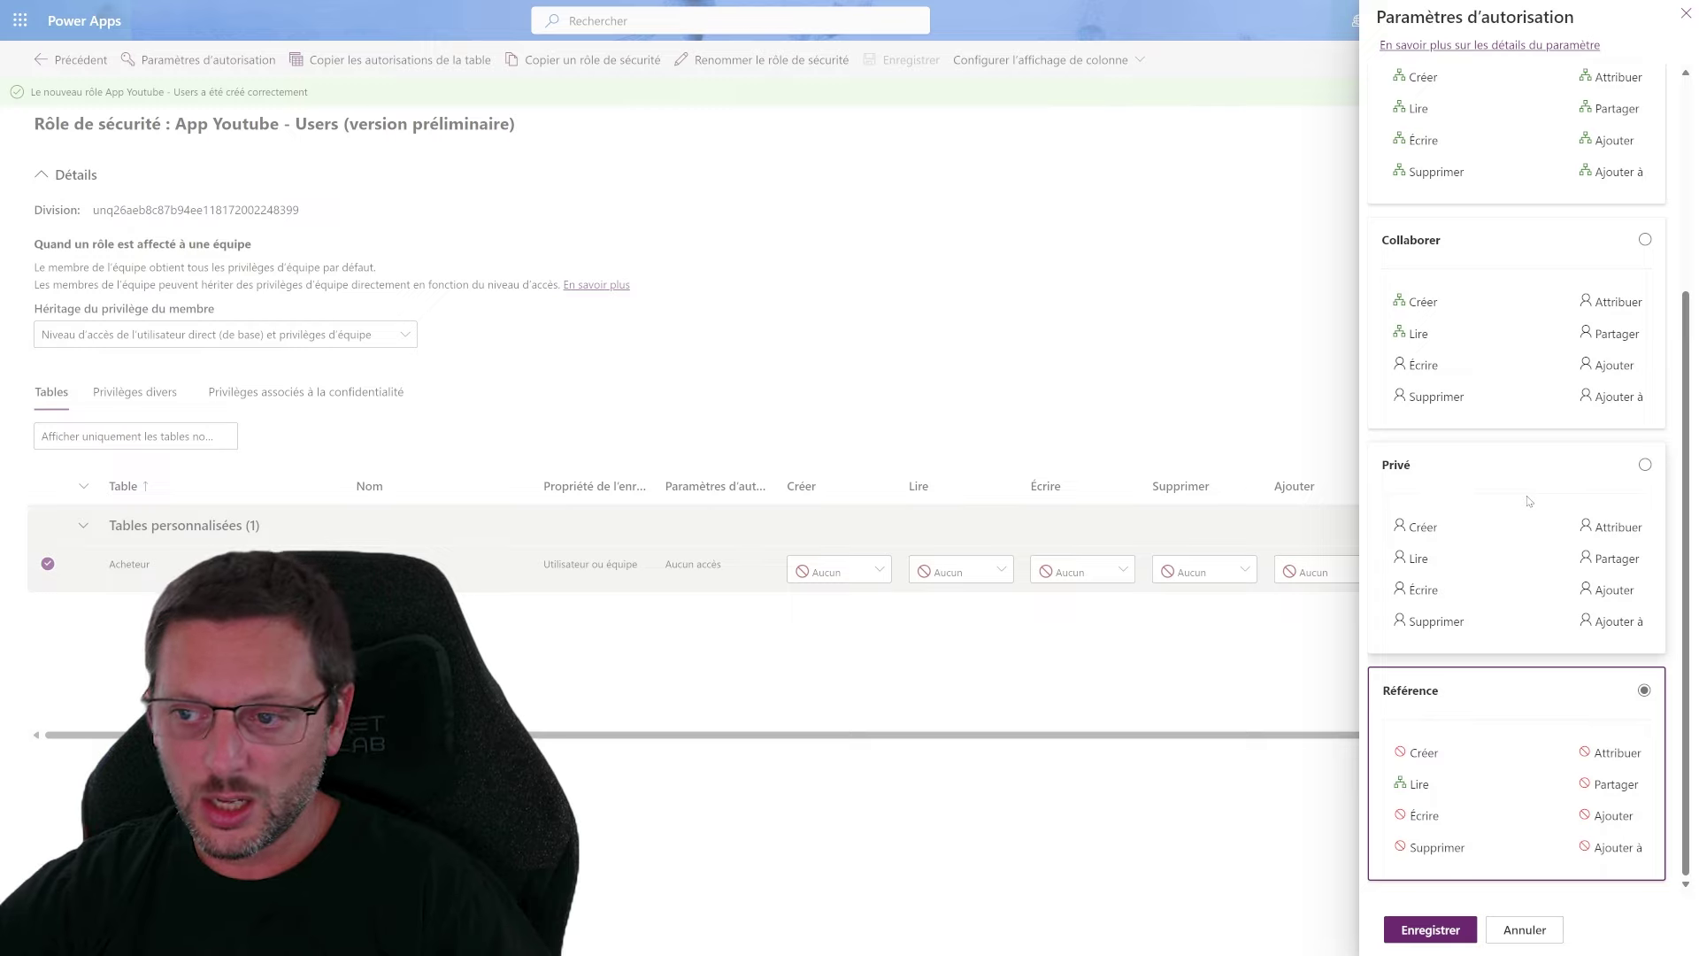
{"action": "scroll", "coordinate": [1528, 502], "scroll_direction": "up", "scroll_amount": 2}
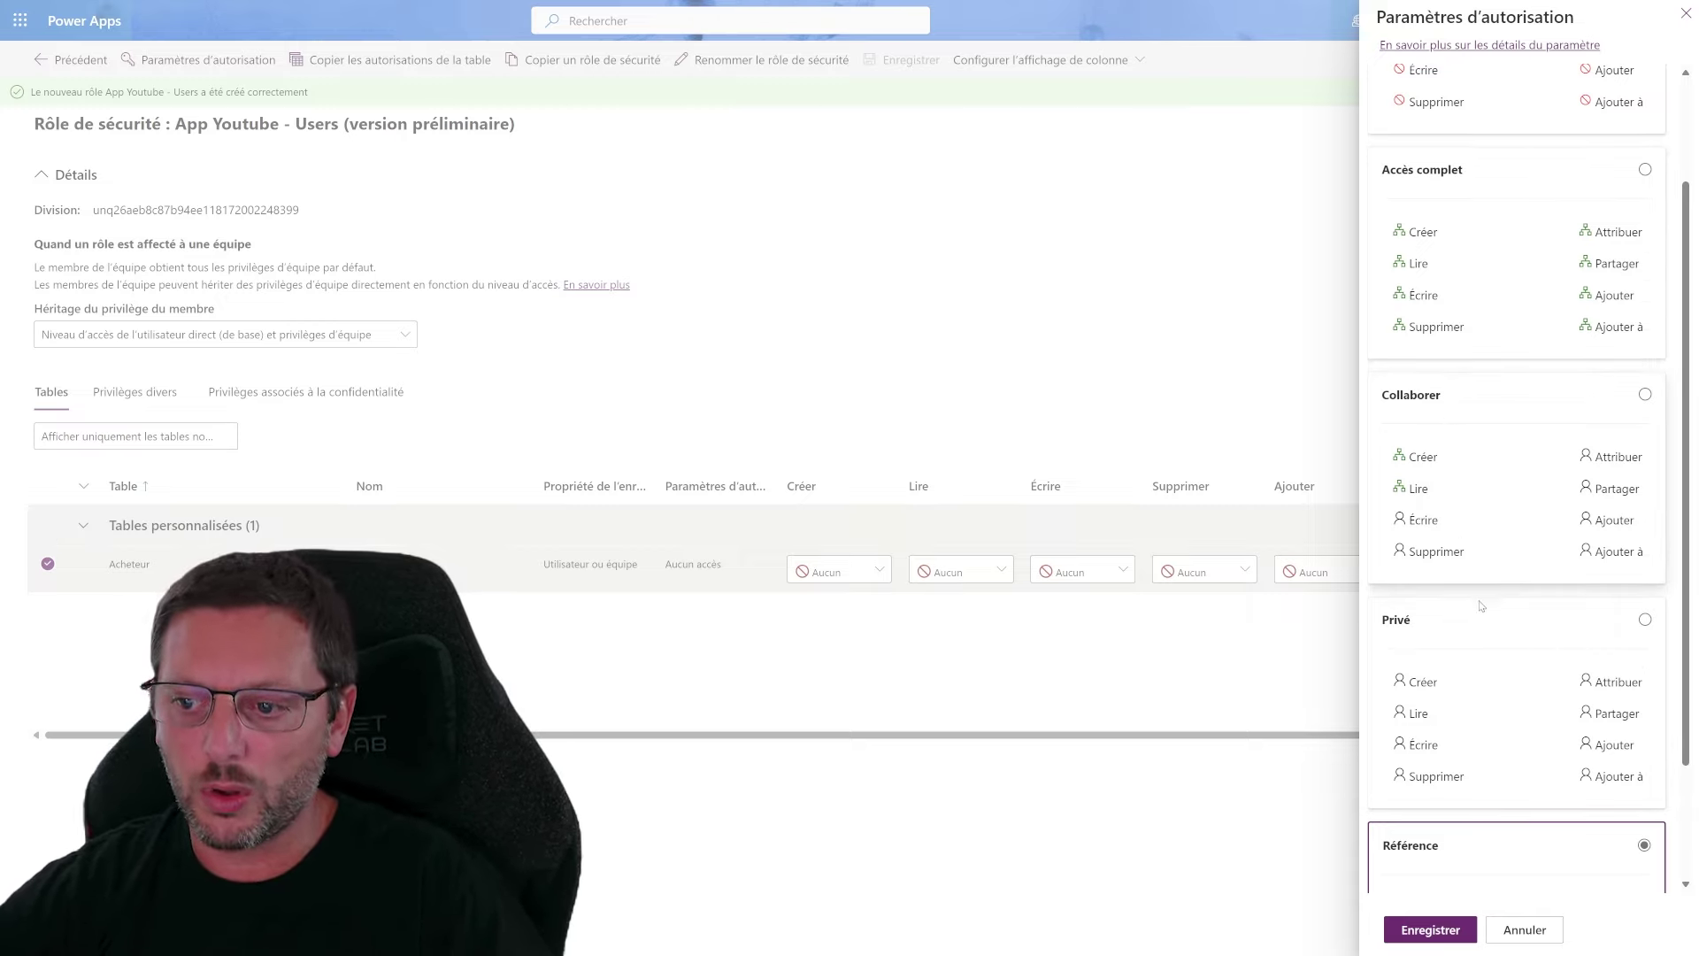
{"action": "scroll", "coordinate": [1477, 617], "scroll_direction": "down", "scroll_amount": 1}
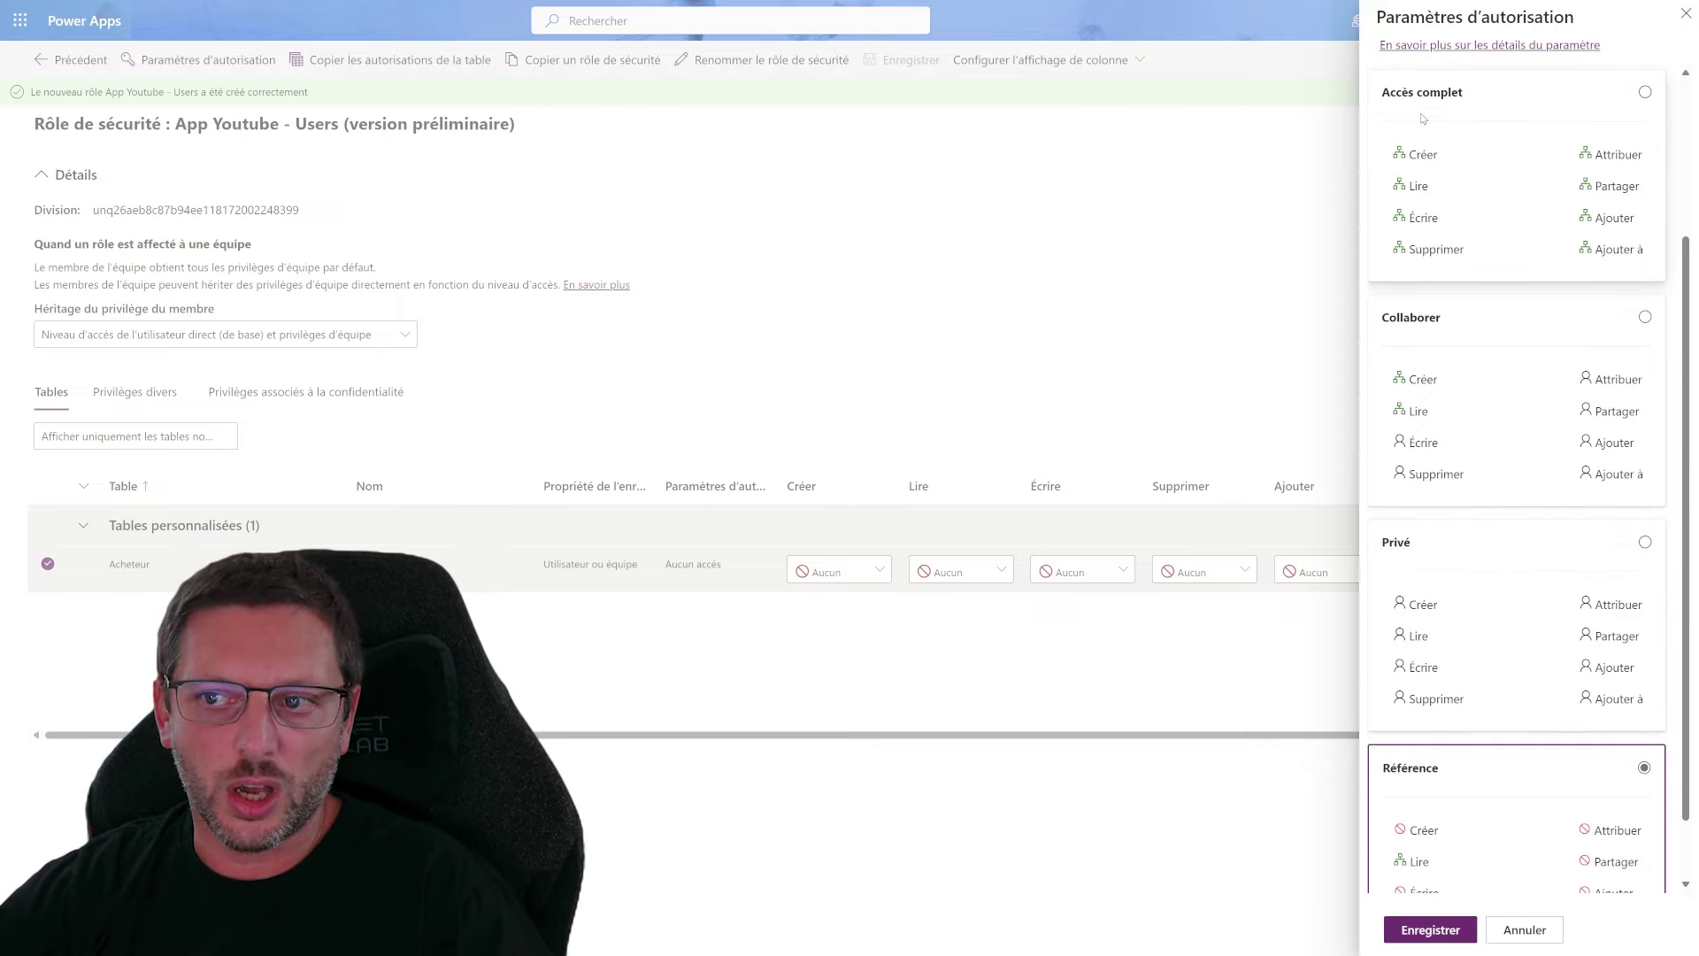
{"action": "left_click", "coordinate": [1451, 119]}
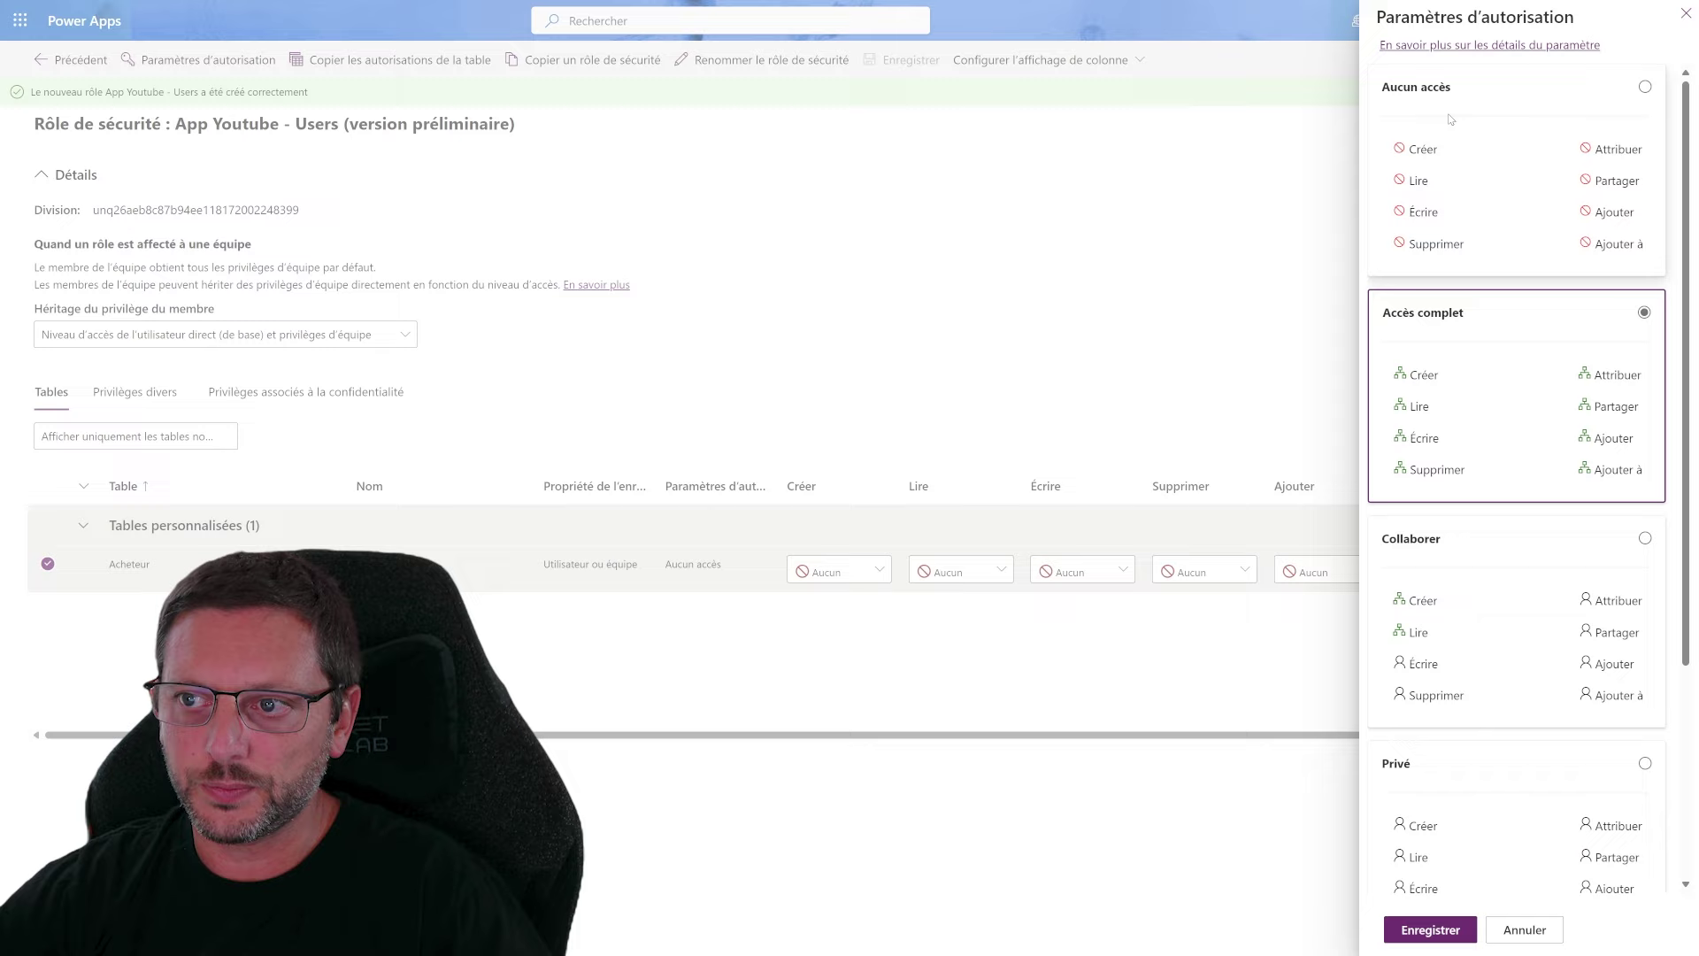
{"action": "left_click", "coordinate": [1427, 930]}
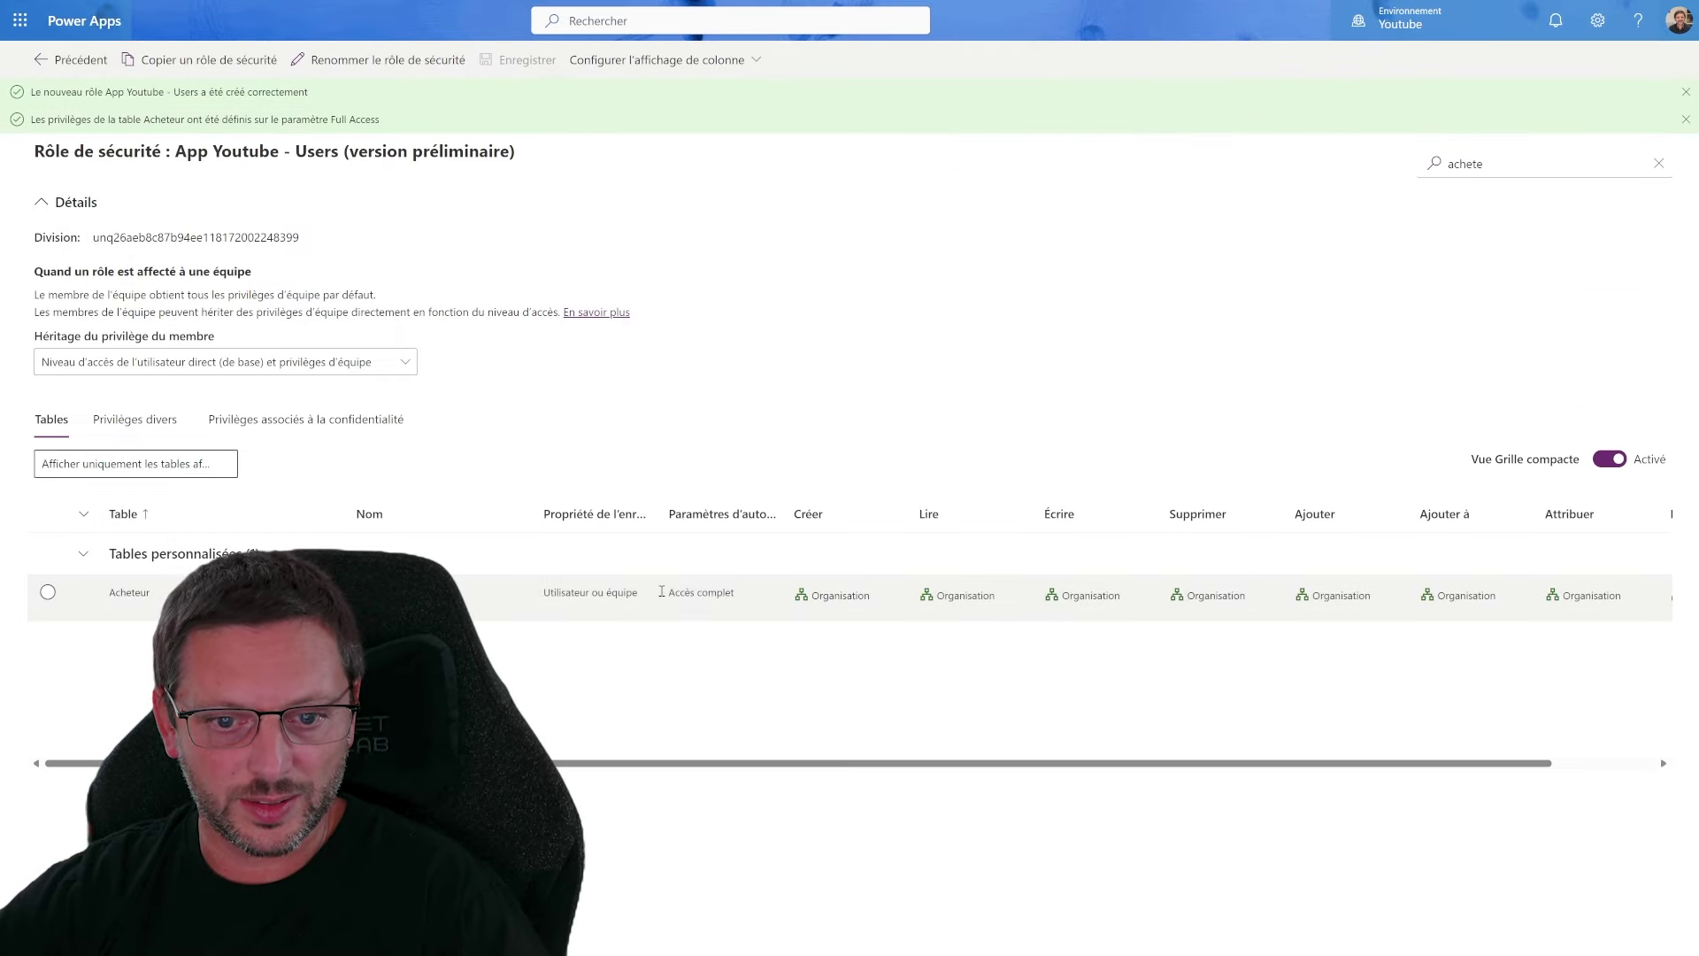
Check the Acheteur table under the unassigned-tables filter, and return to showing only the assigned tables
{"action": "left_click", "coordinate": [141, 464]}
{"action": "left_click", "coordinate": [166, 553]}
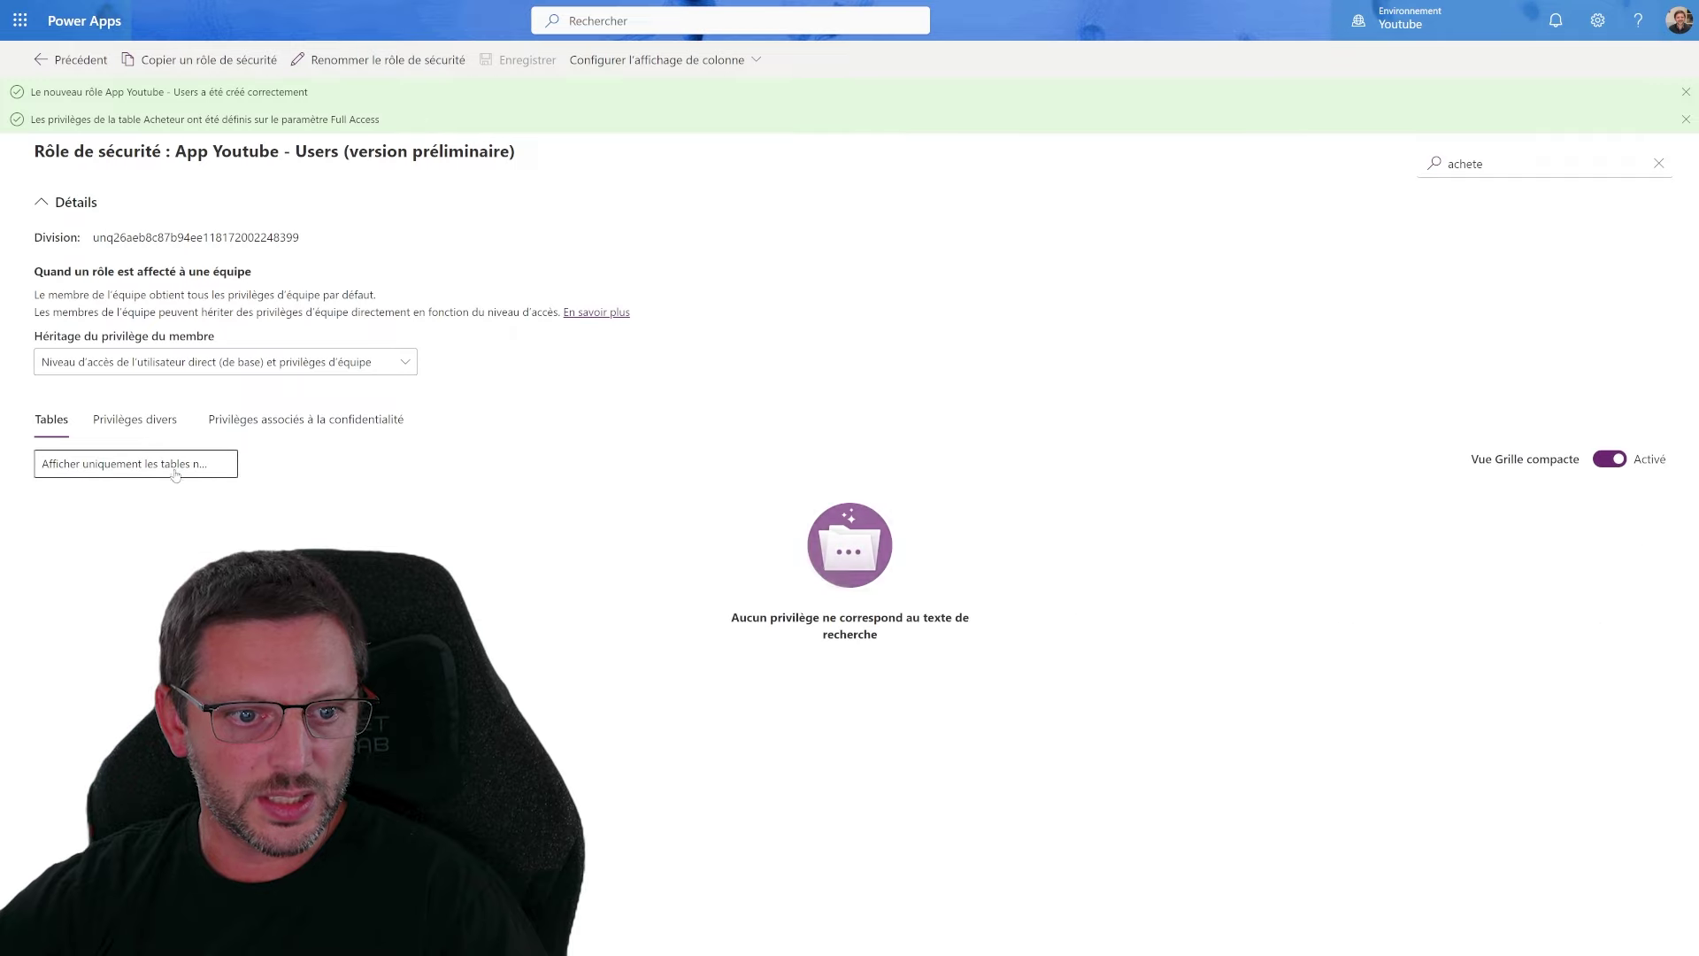
{"action": "left_click", "coordinate": [135, 463]}
{"action": "left_click", "coordinate": [169, 524]}
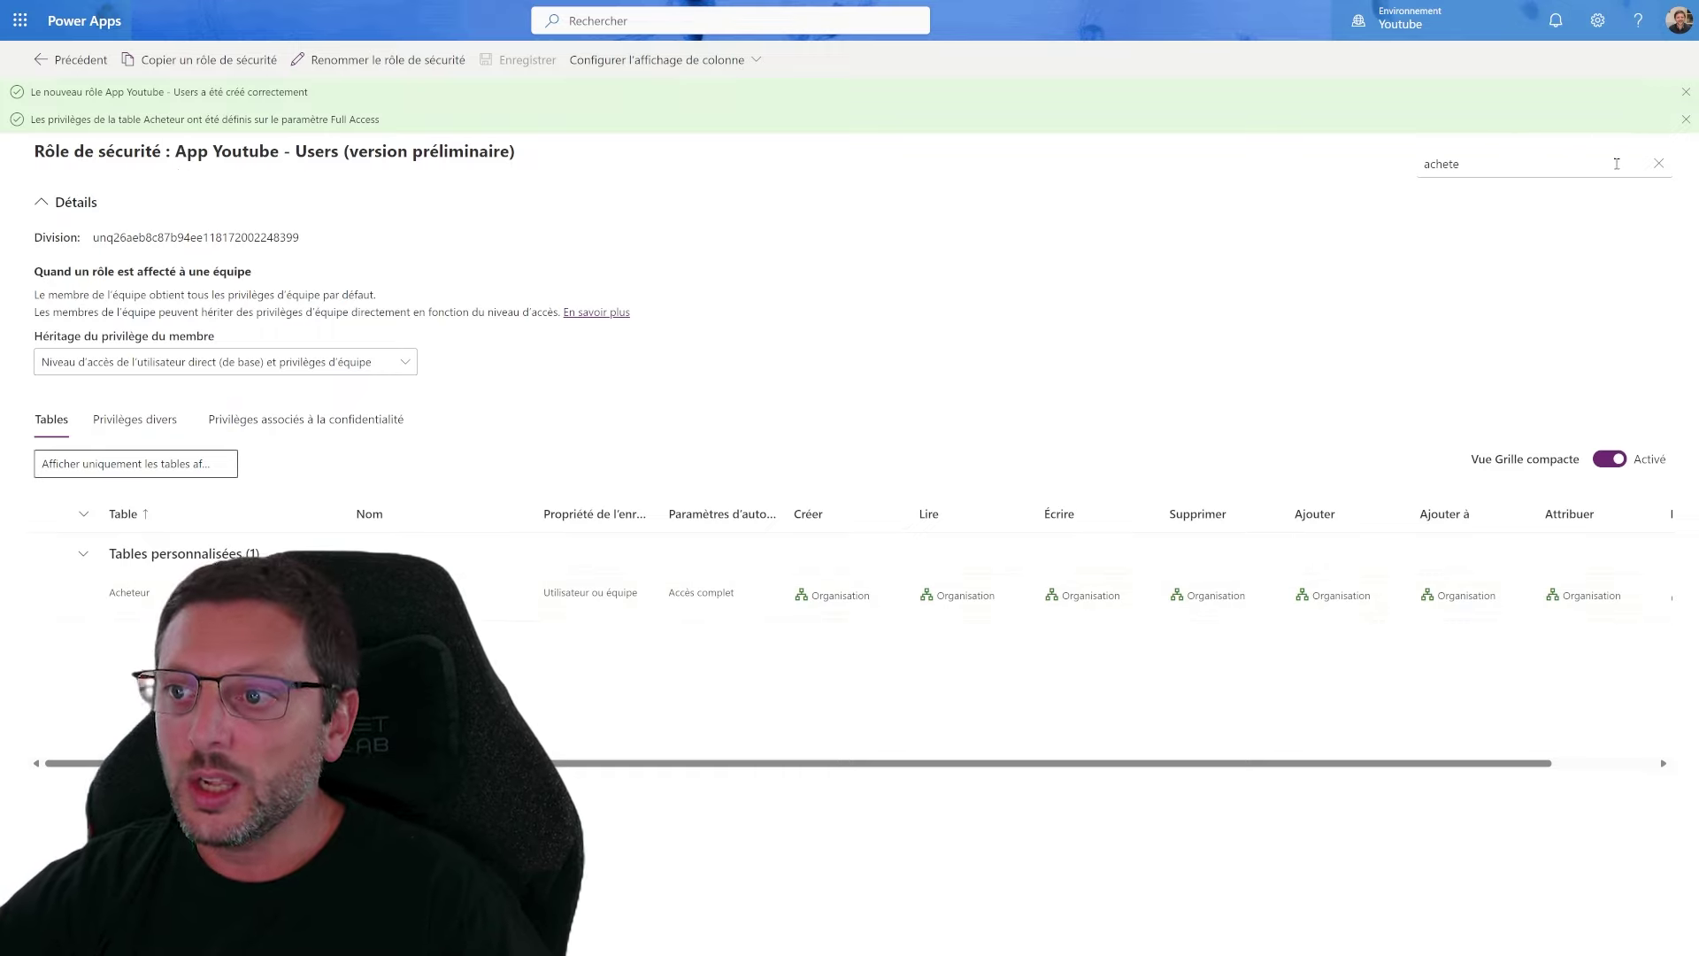
Replace the table search with "youtube" and filter the list to unassigned tables only
{"action": "left_click", "coordinate": [1570, 166]}
{"action": "key", "text": "ctrl+a"}
{"action": "key", "text": "BackSpace"}
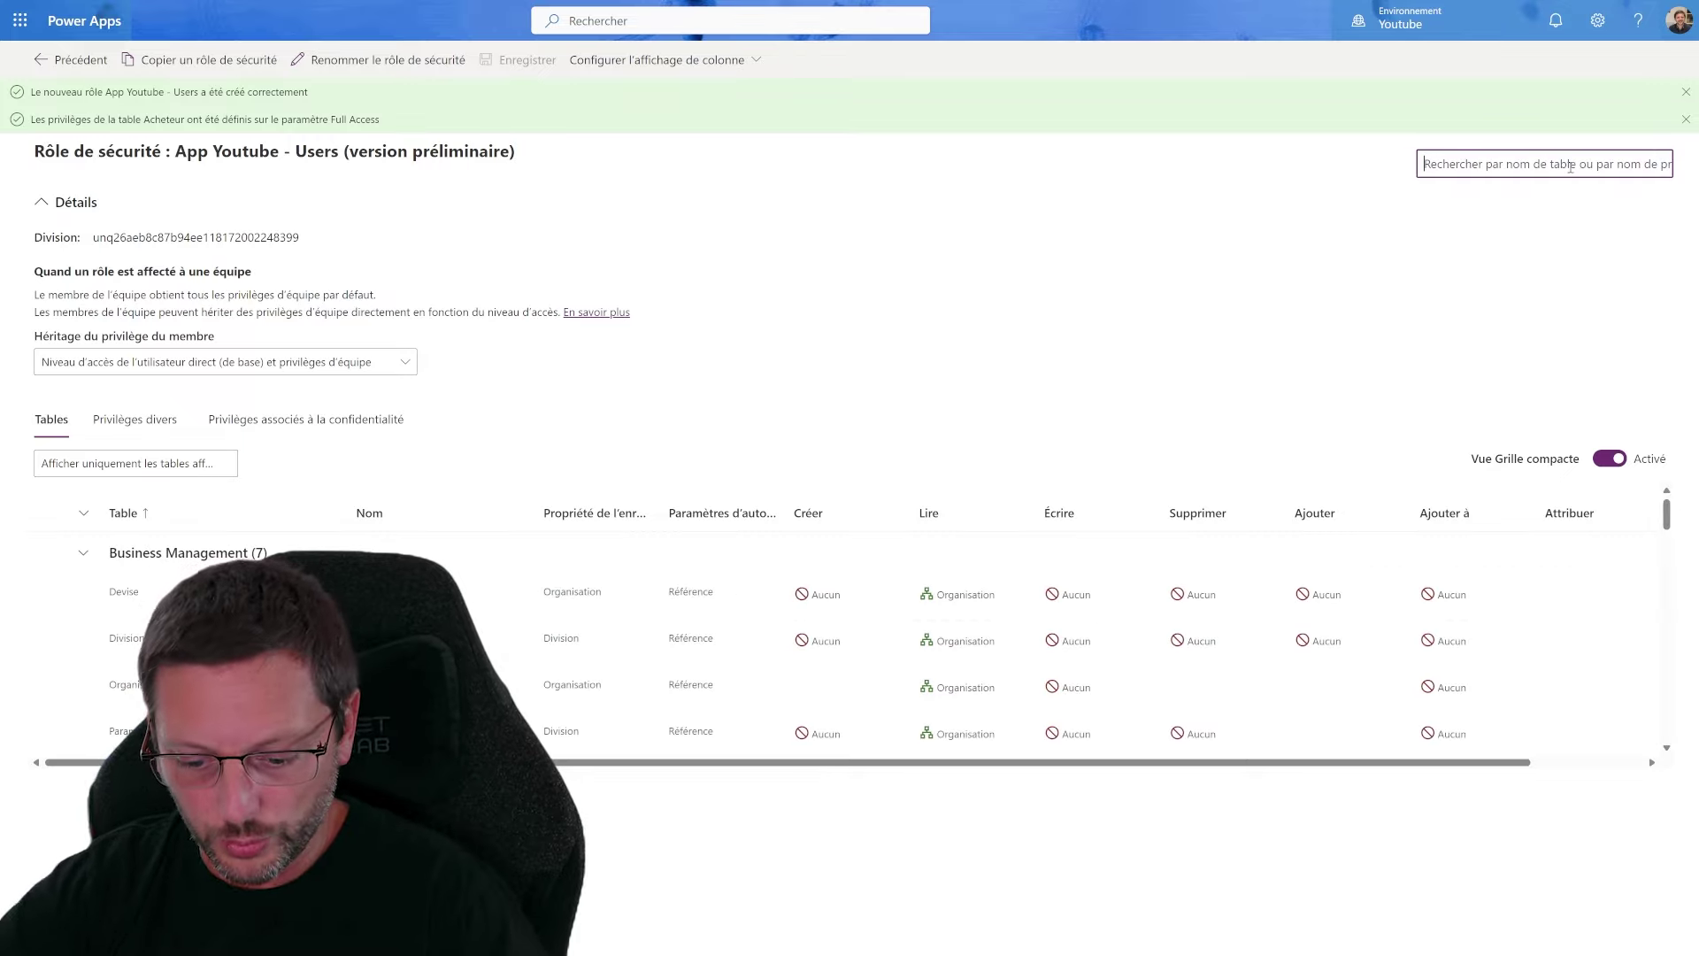
{"action": "type", "text": "youtube"}
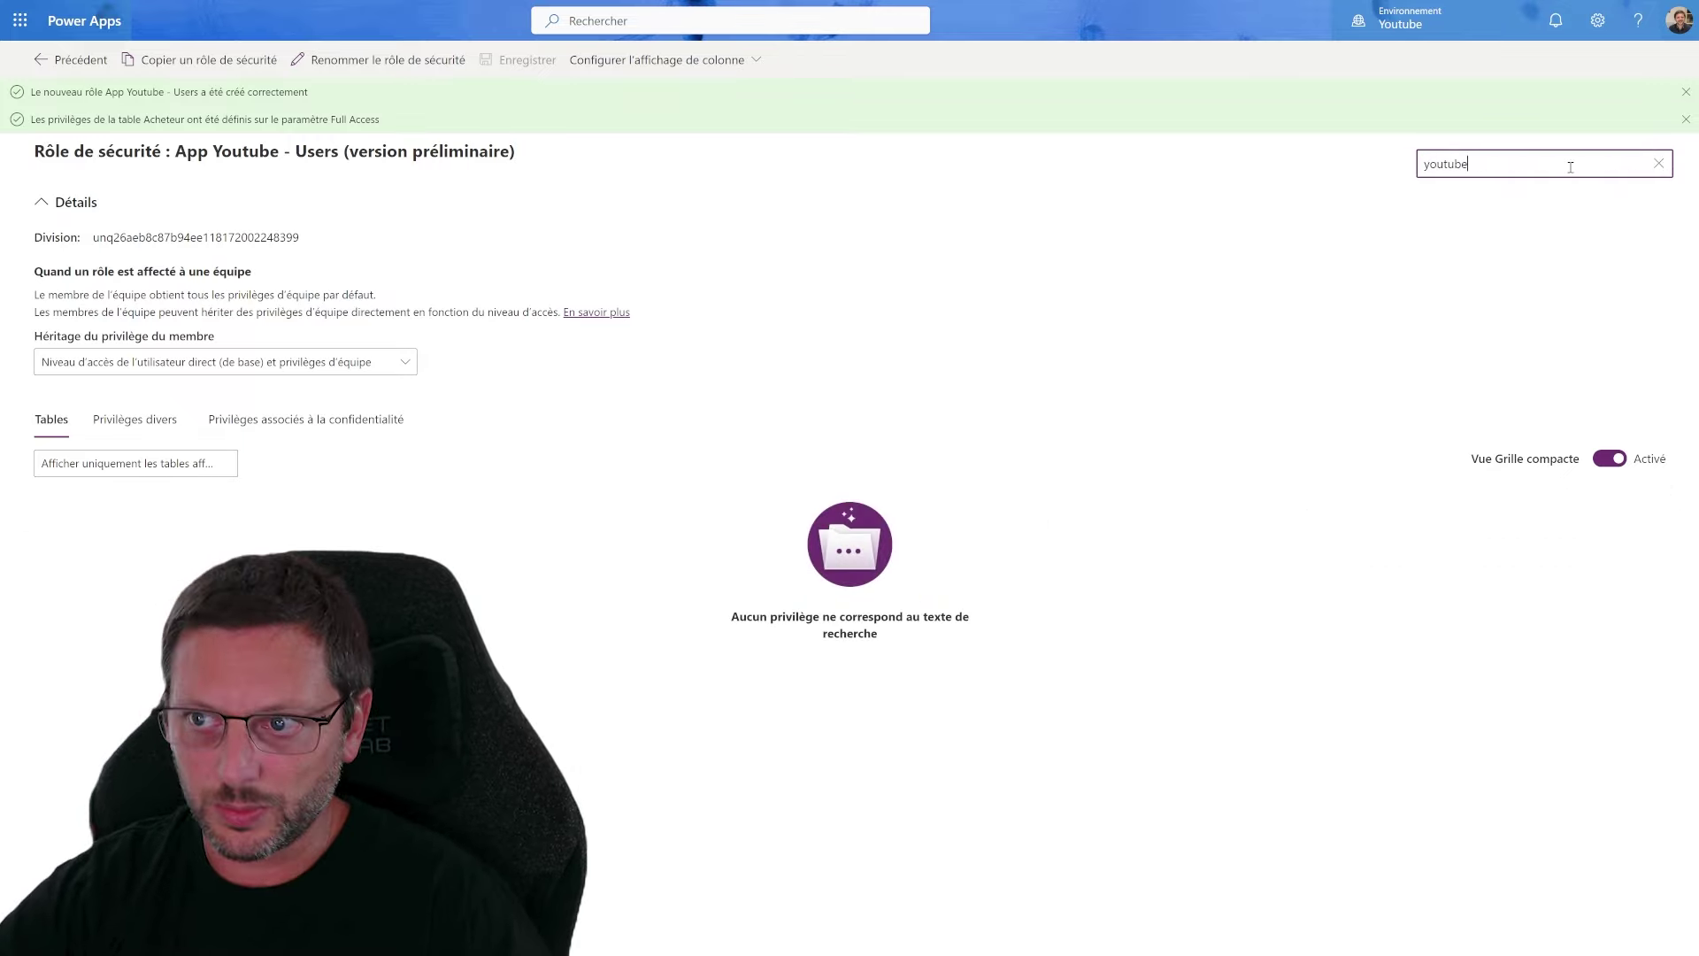
{"action": "left_click", "coordinate": [133, 463]}
{"action": "left_click", "coordinate": [145, 560]}
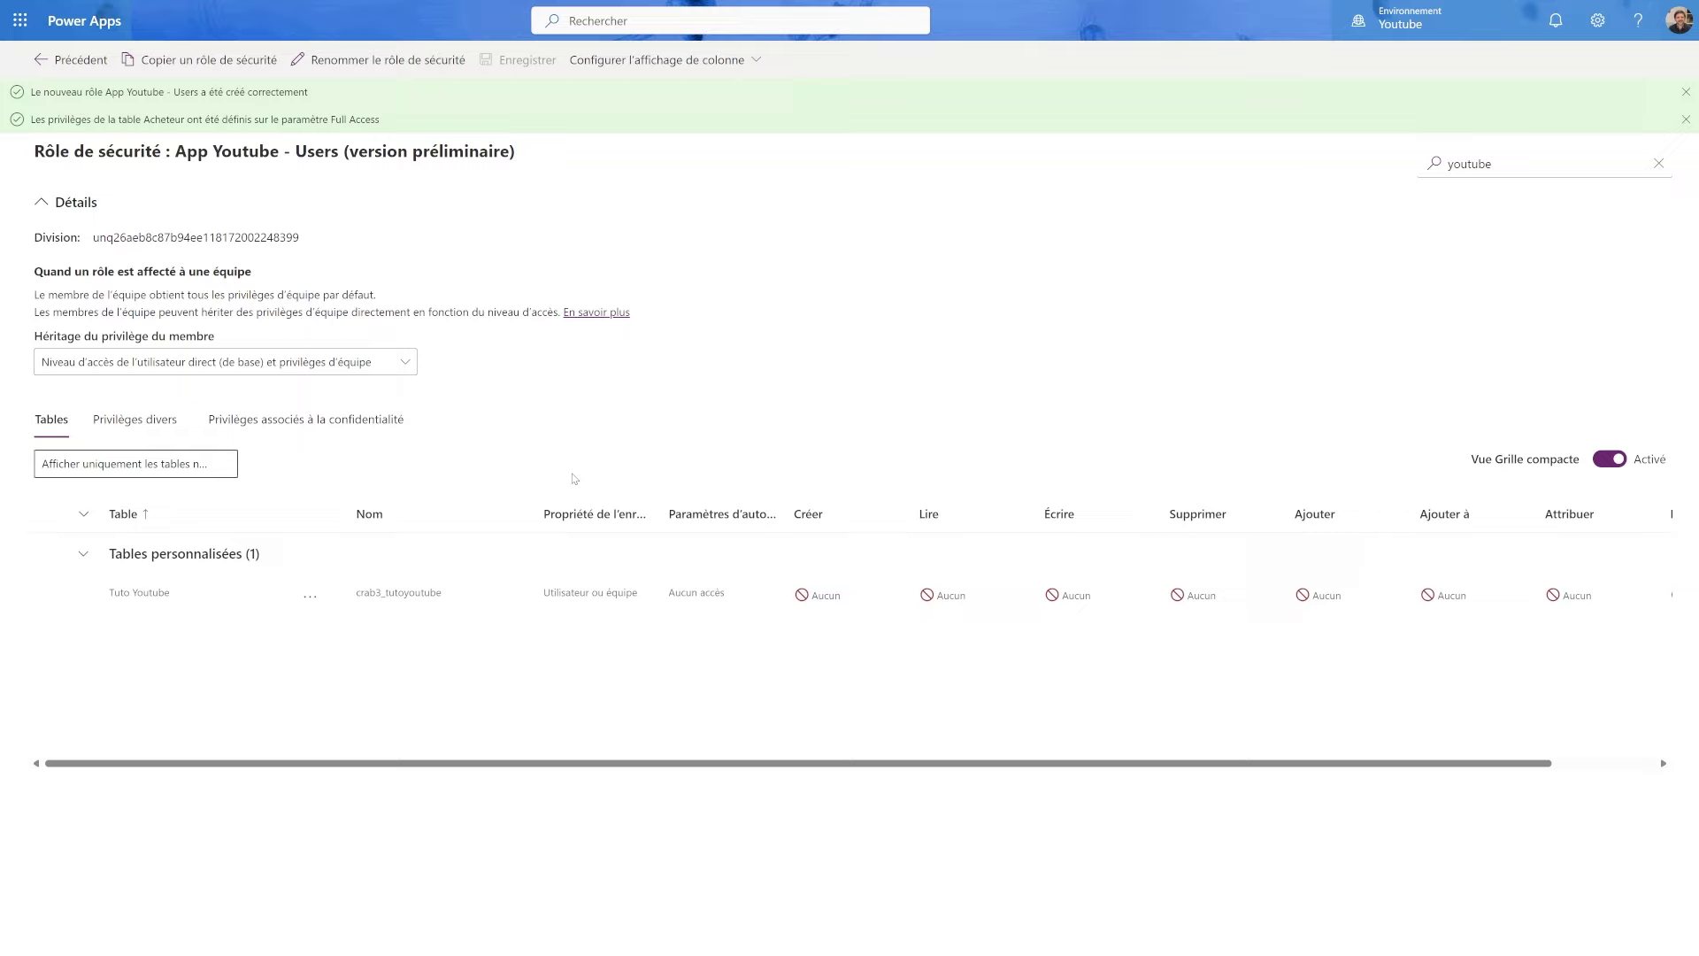
Apply the Privé preset to the Tuto Youtube table and save its authorization settings
{"action": "left_click", "coordinate": [285, 610]}
{"action": "left_click", "coordinate": [310, 595]}
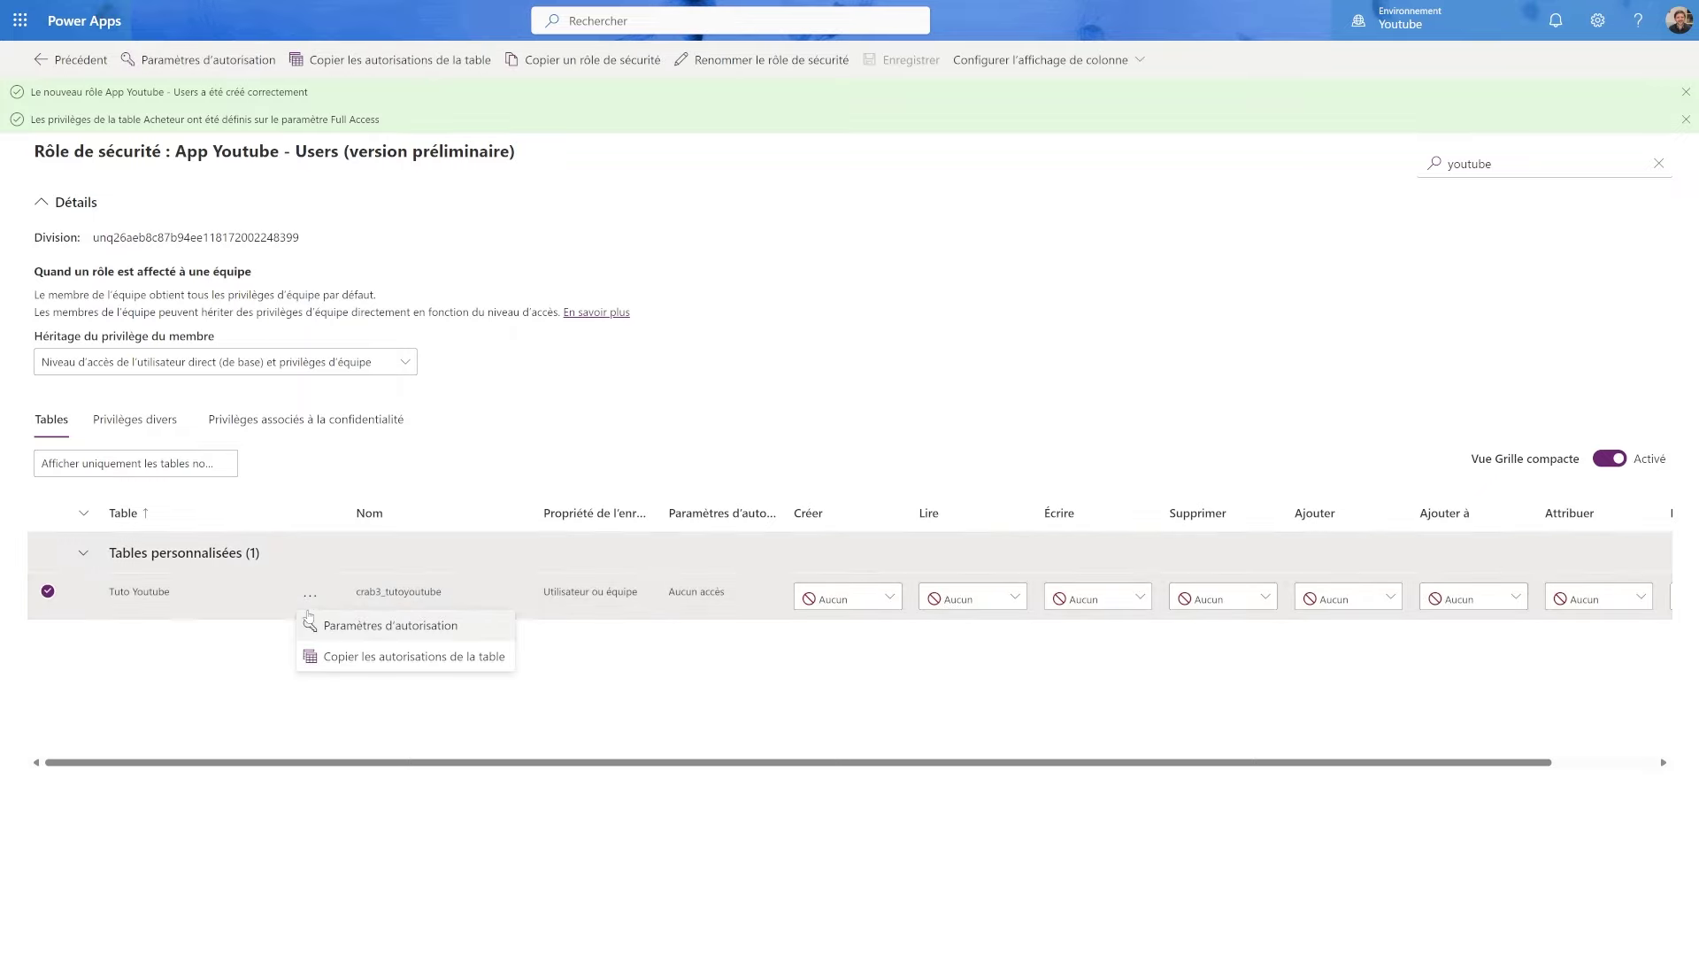
{"action": "left_click", "coordinate": [354, 626]}
{"action": "left_click", "coordinate": [1474, 765]}
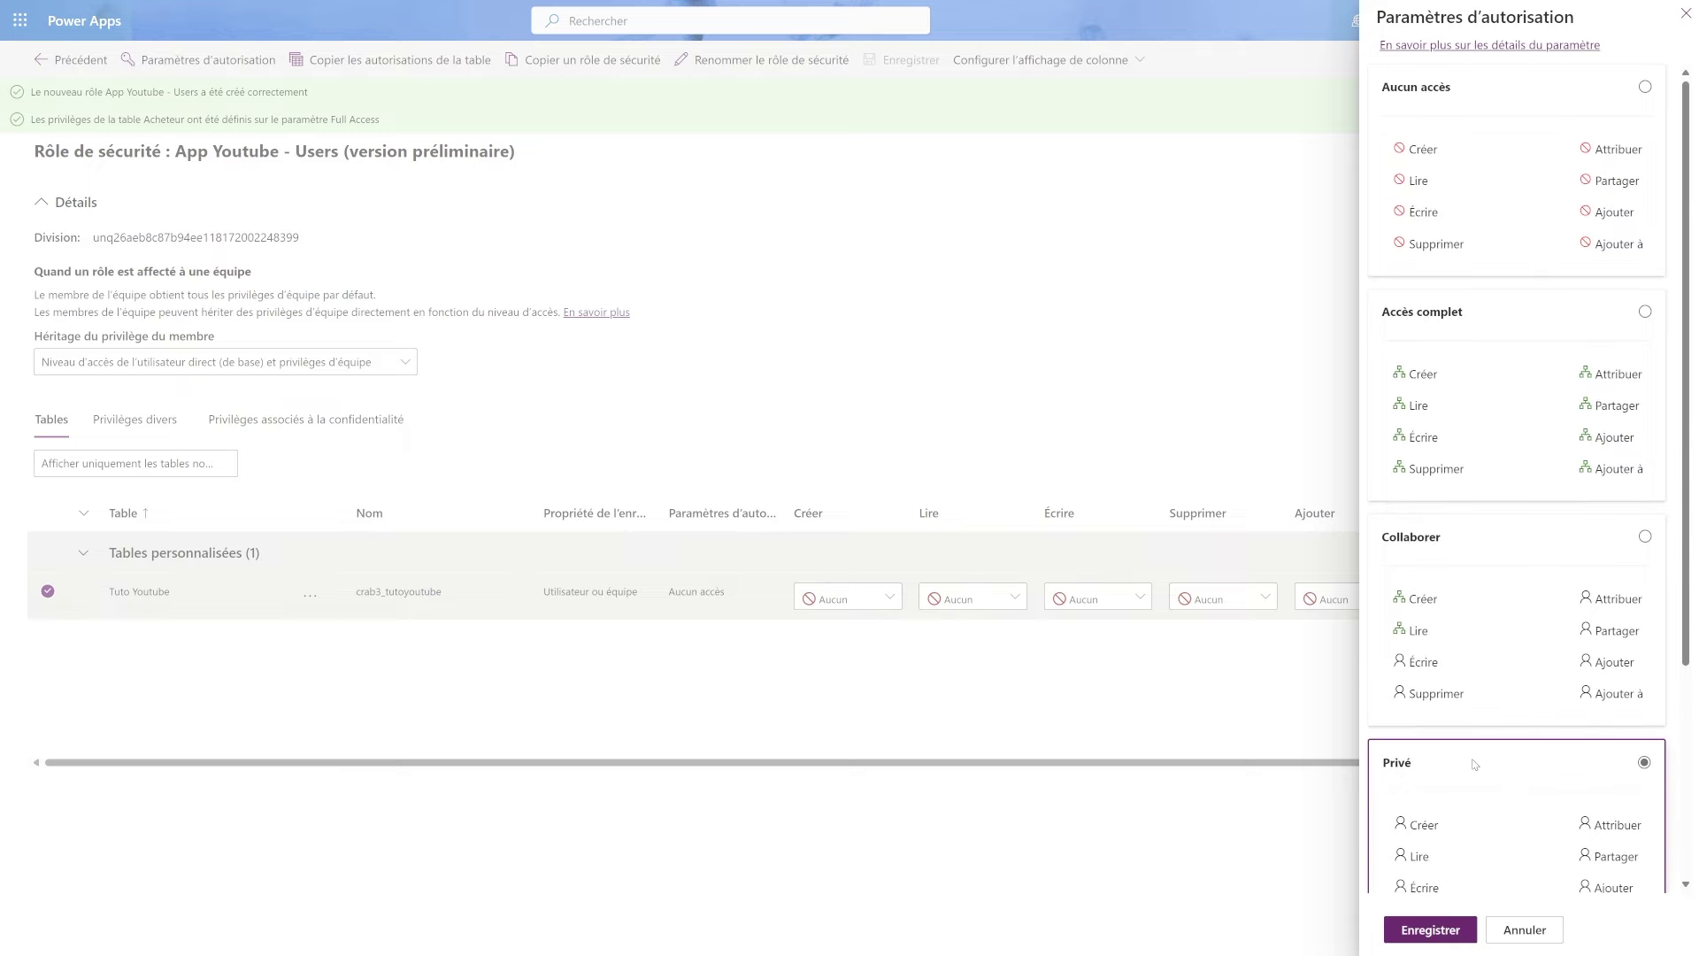
{"action": "left_click", "coordinate": [1430, 930]}
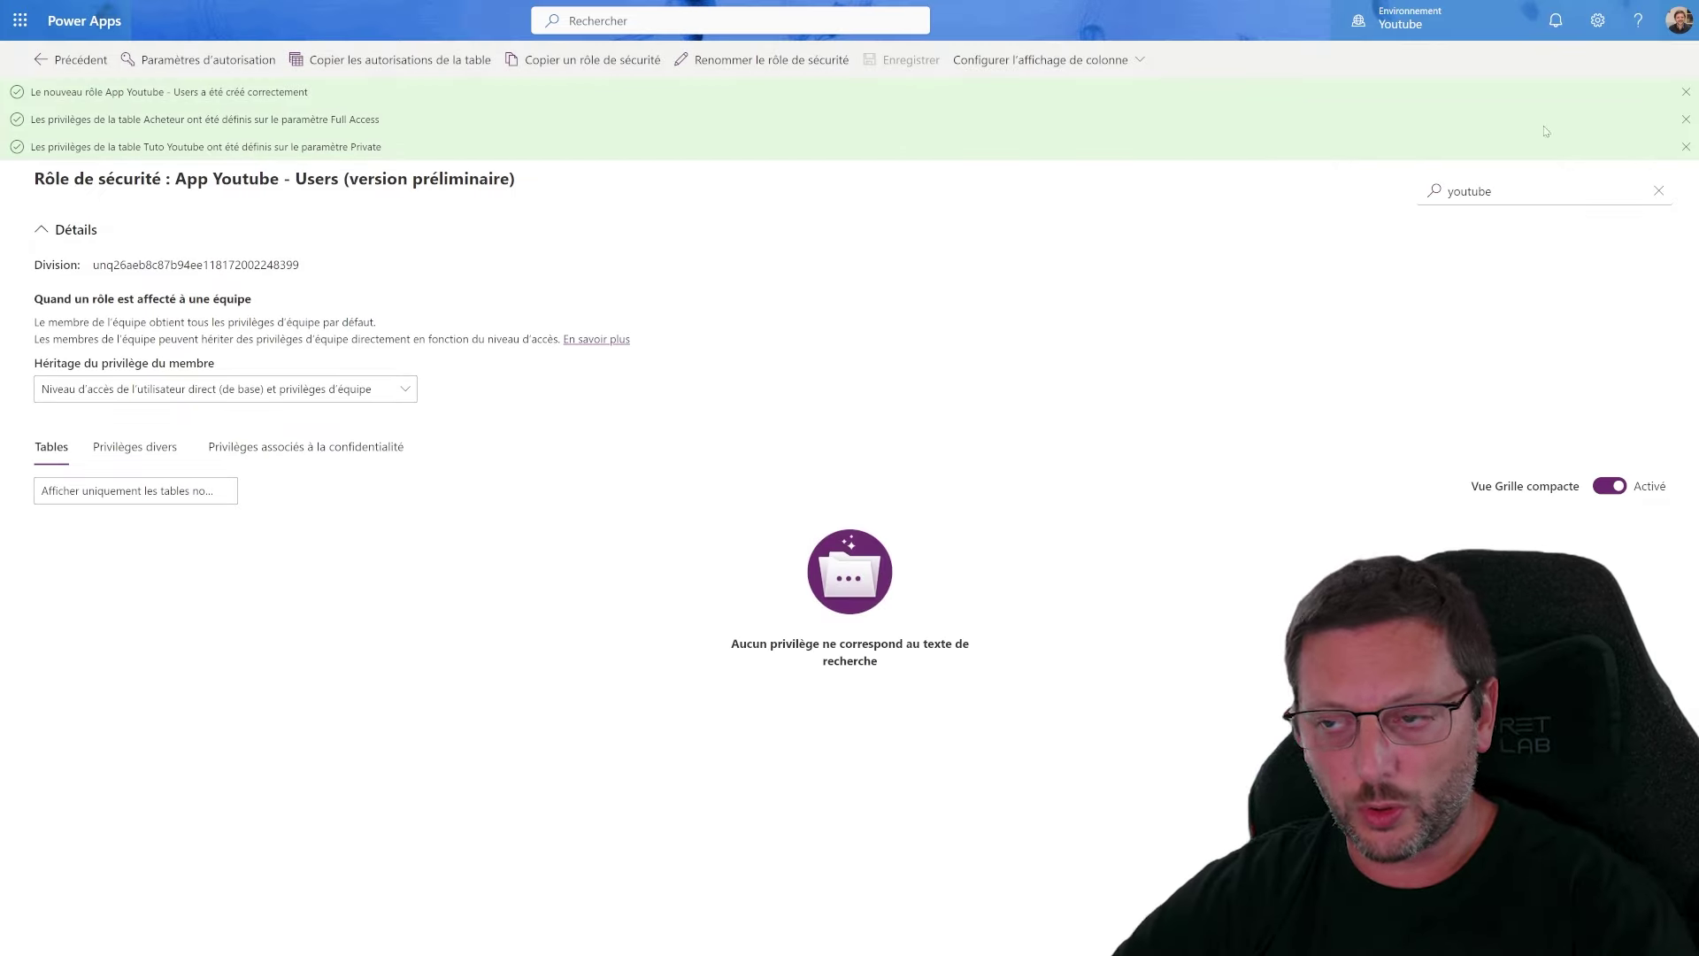
Filter the list to assigned tables only and replace the table search with "ace"
{"action": "left_click", "coordinate": [225, 492]}
{"action": "left_click", "coordinate": [133, 579]}
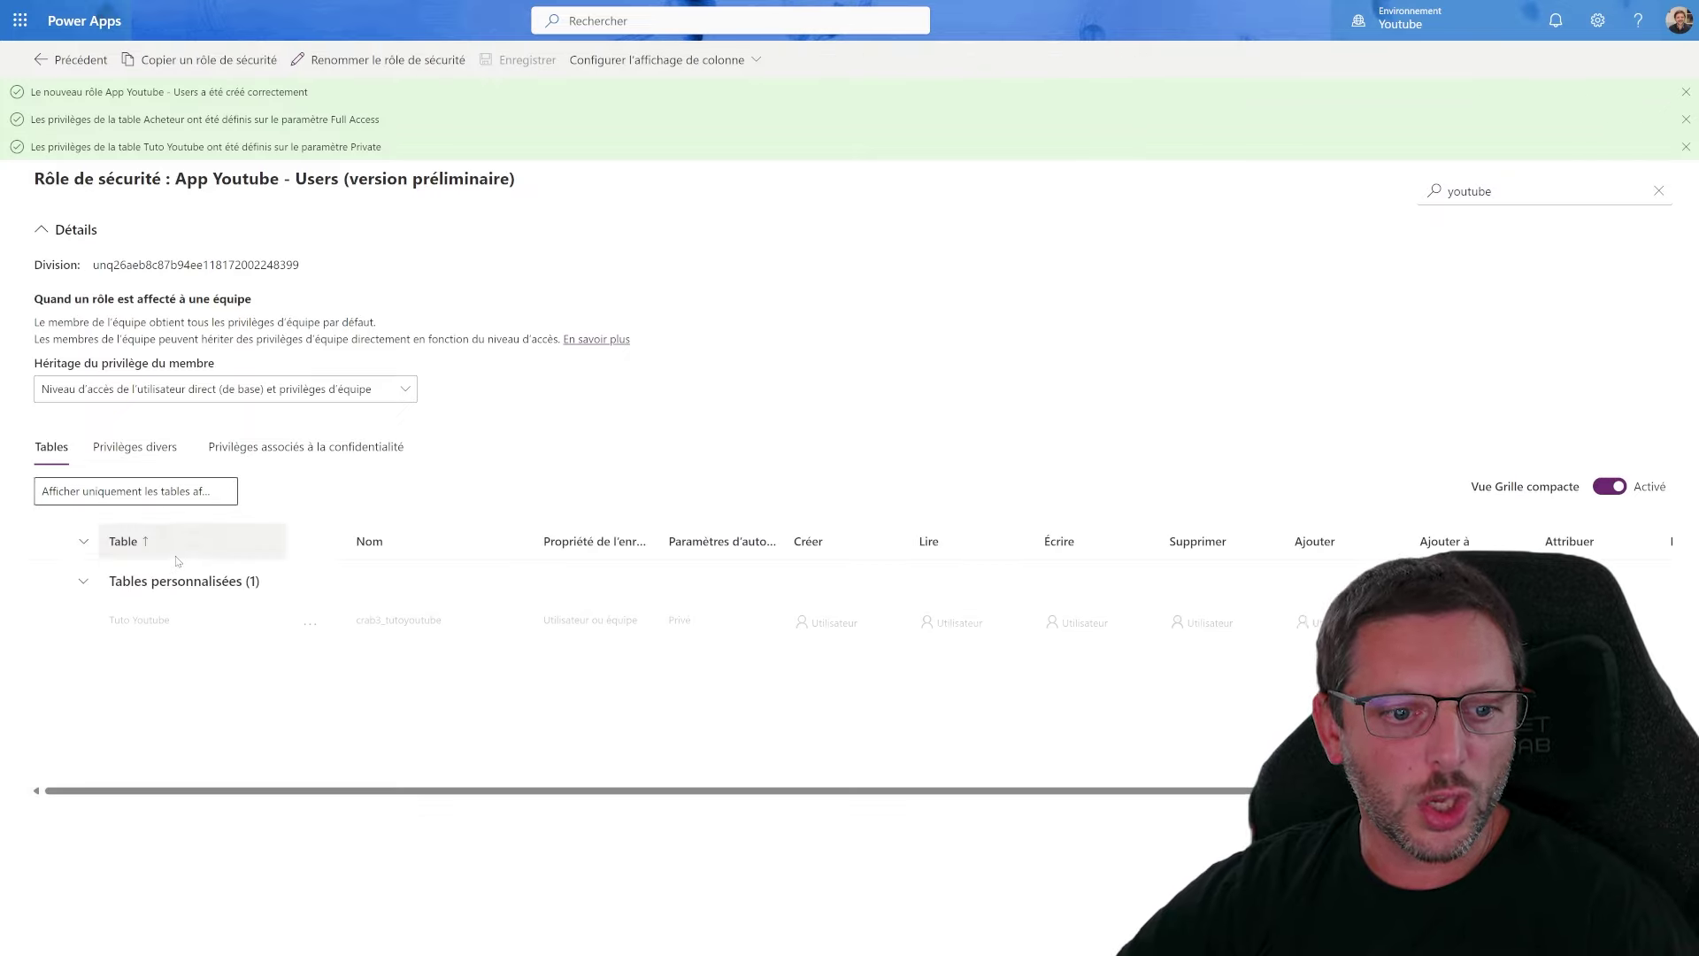
{"action": "left_click", "coordinate": [1612, 191]}
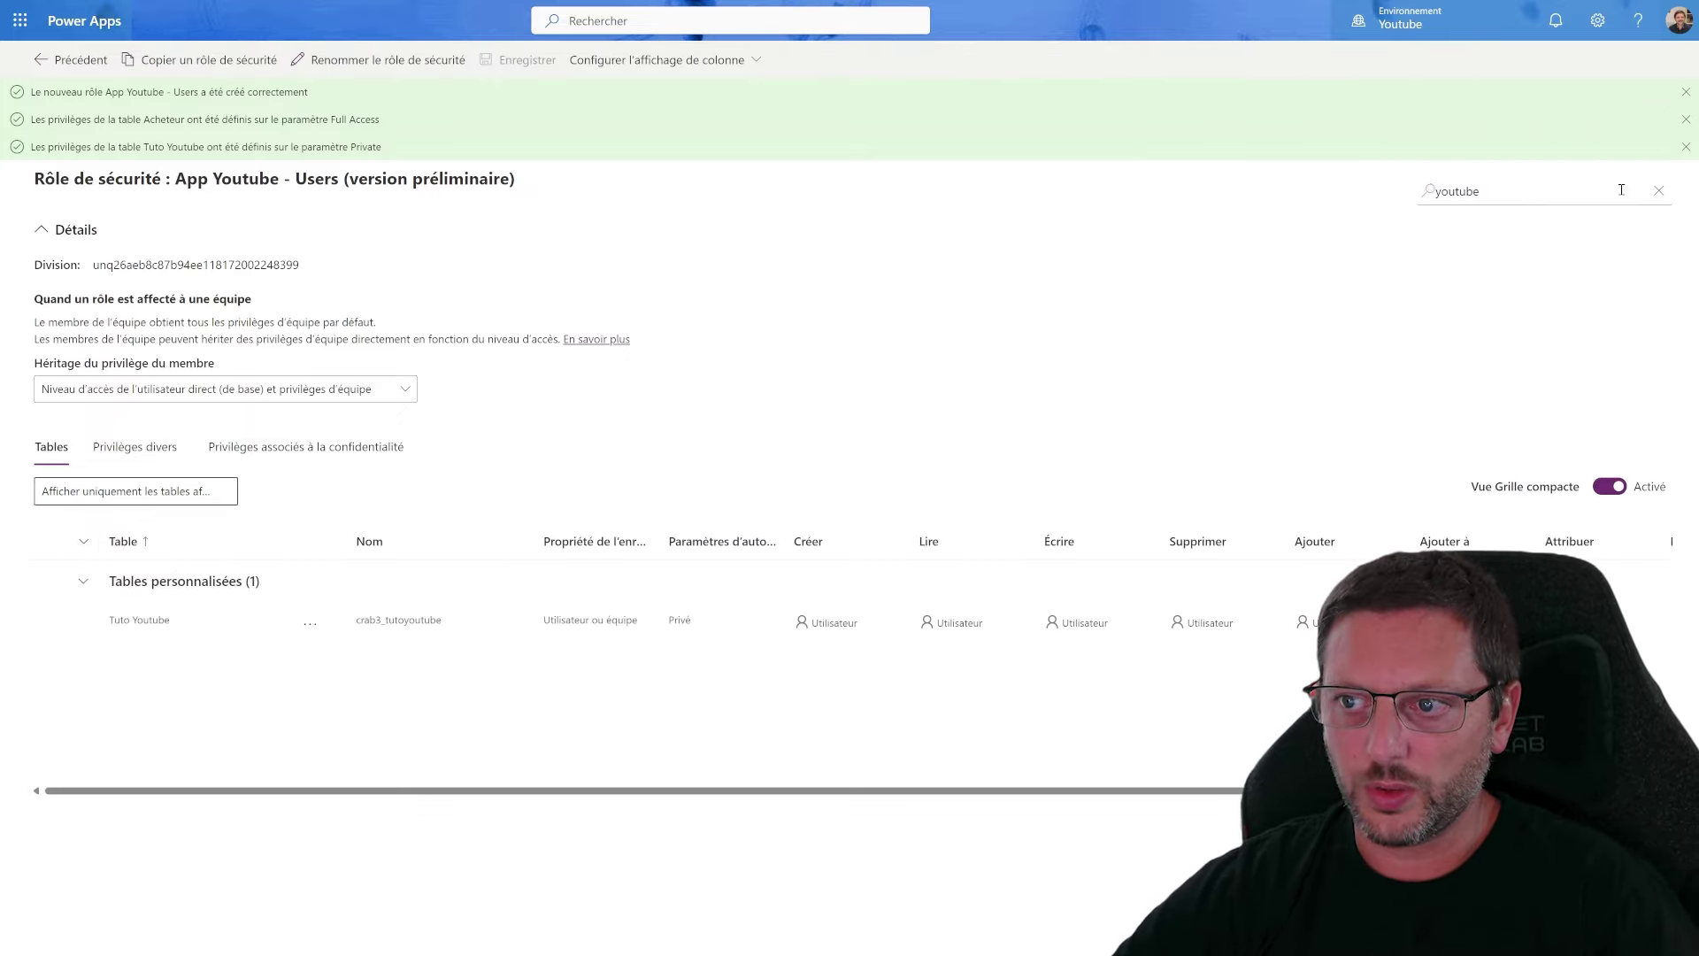
{"action": "left_click", "coordinate": [1659, 192]}
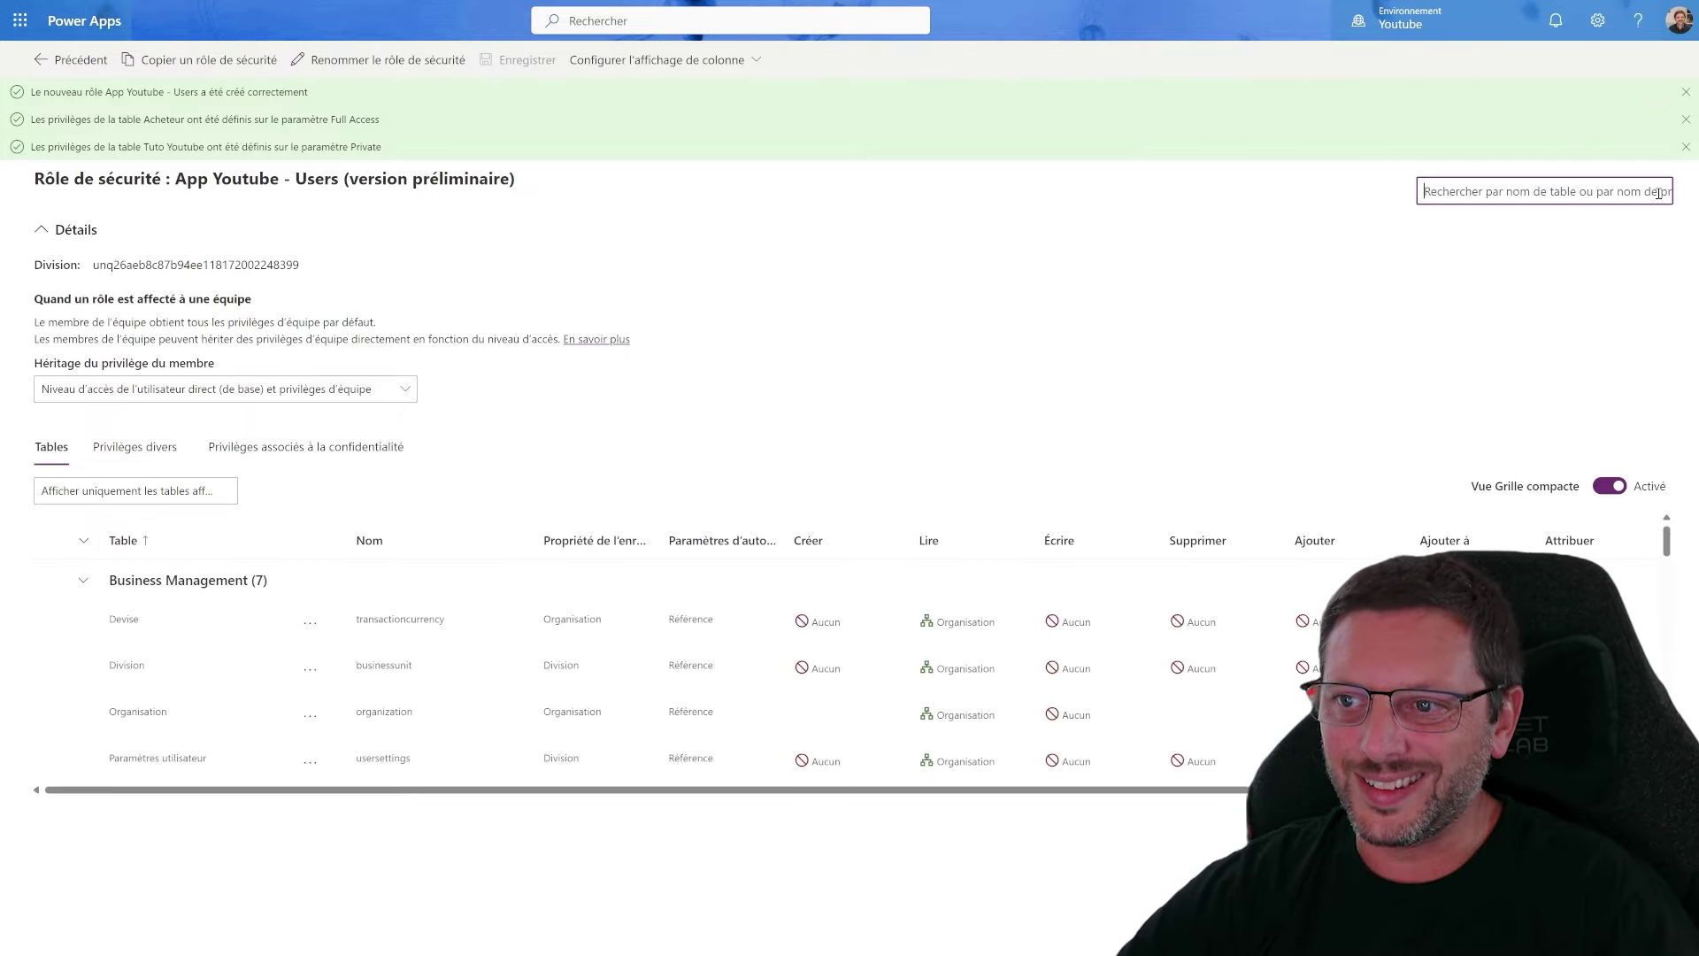
{"action": "left_click", "coordinate": [1521, 186]}
{"action": "type", "text": "ace"}
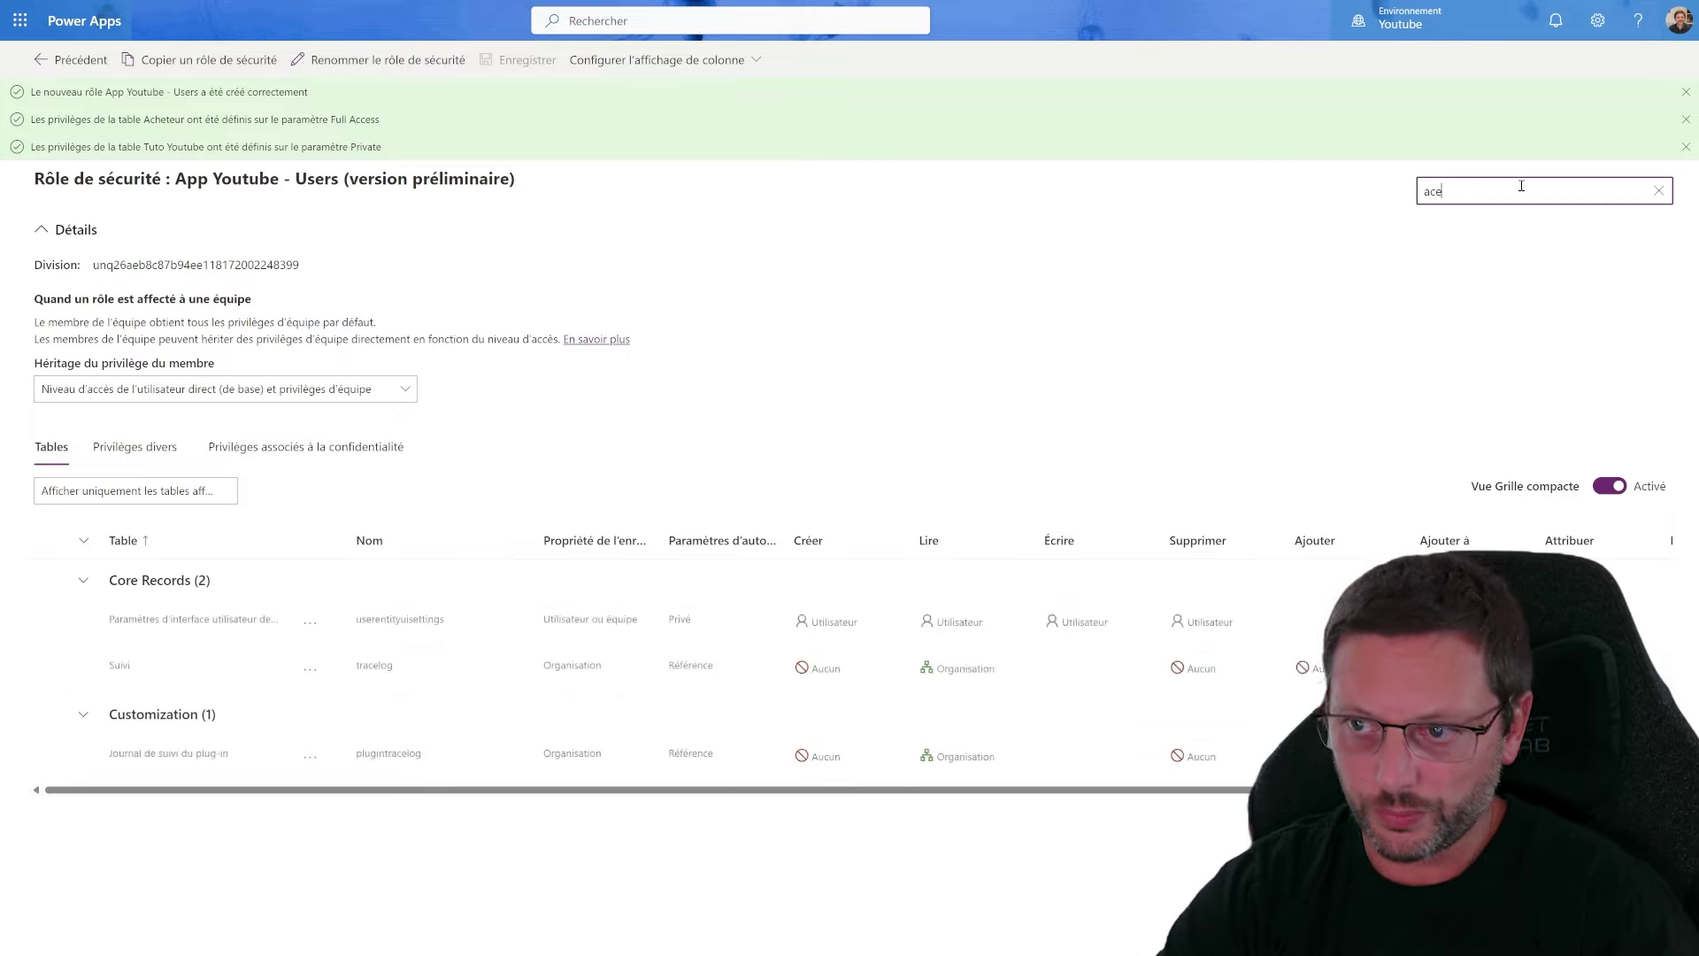
Correct the table search to "achet" and open the authorization settings of the Acheteur table
{"action": "key", "text": "BackSpace"}
{"action": "type", "text": "het"}
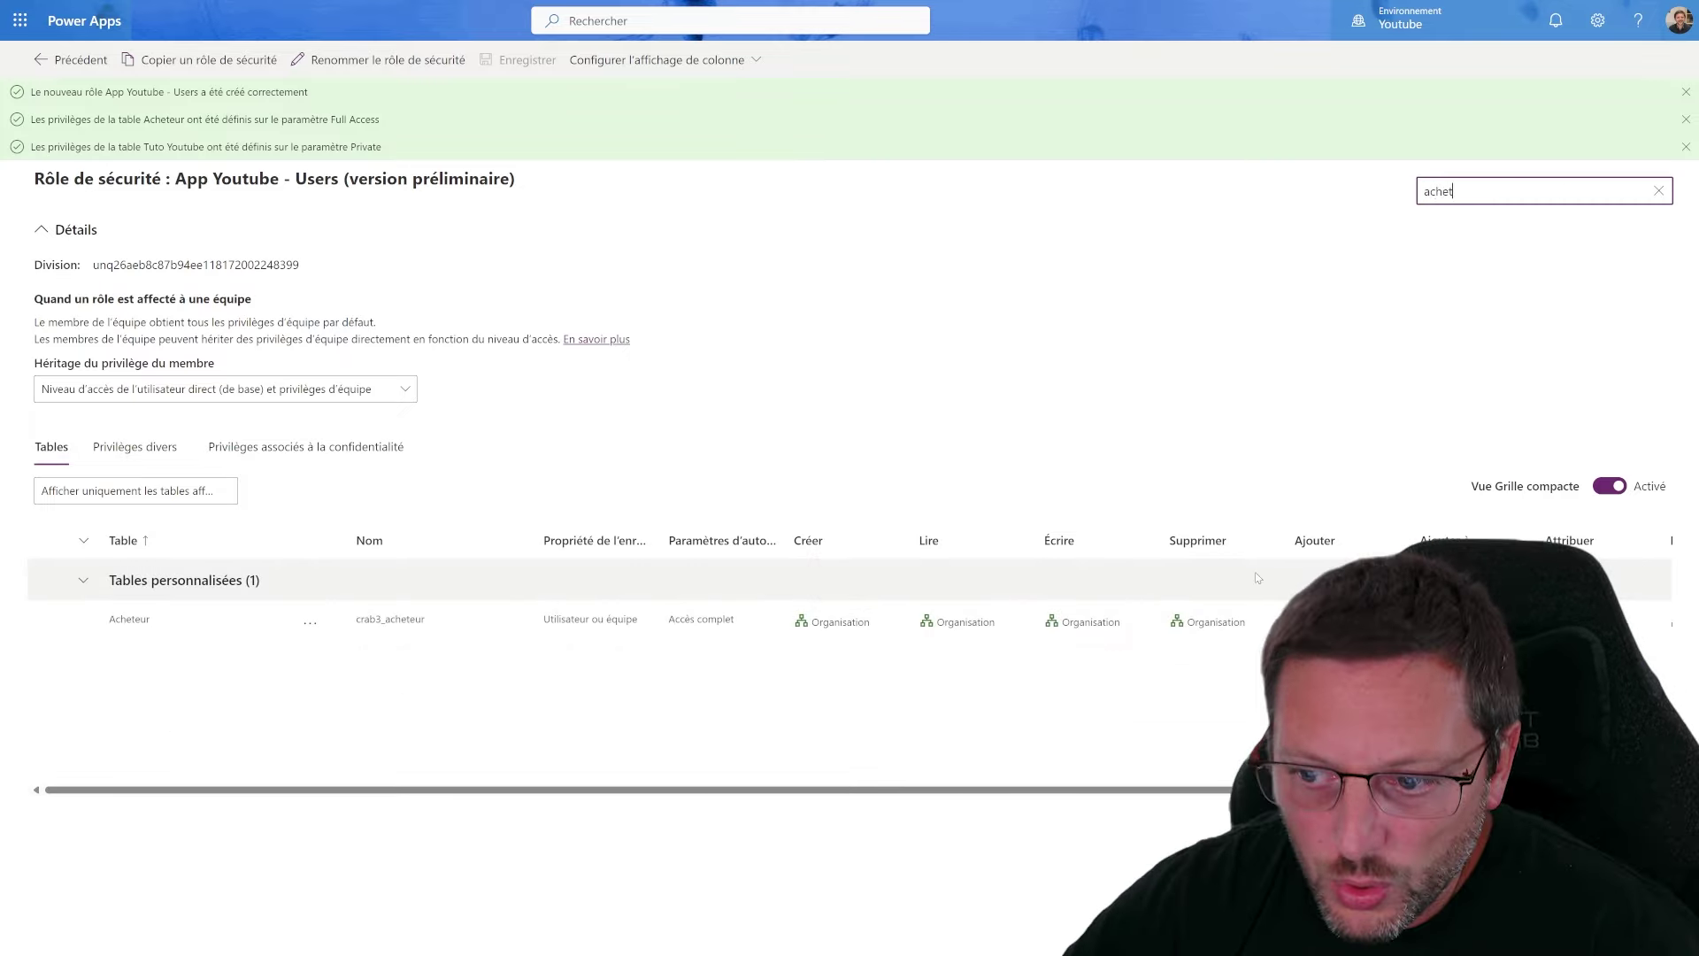
{"action": "left_click", "coordinate": [311, 626]}
{"action": "left_click", "coordinate": [399, 652]}
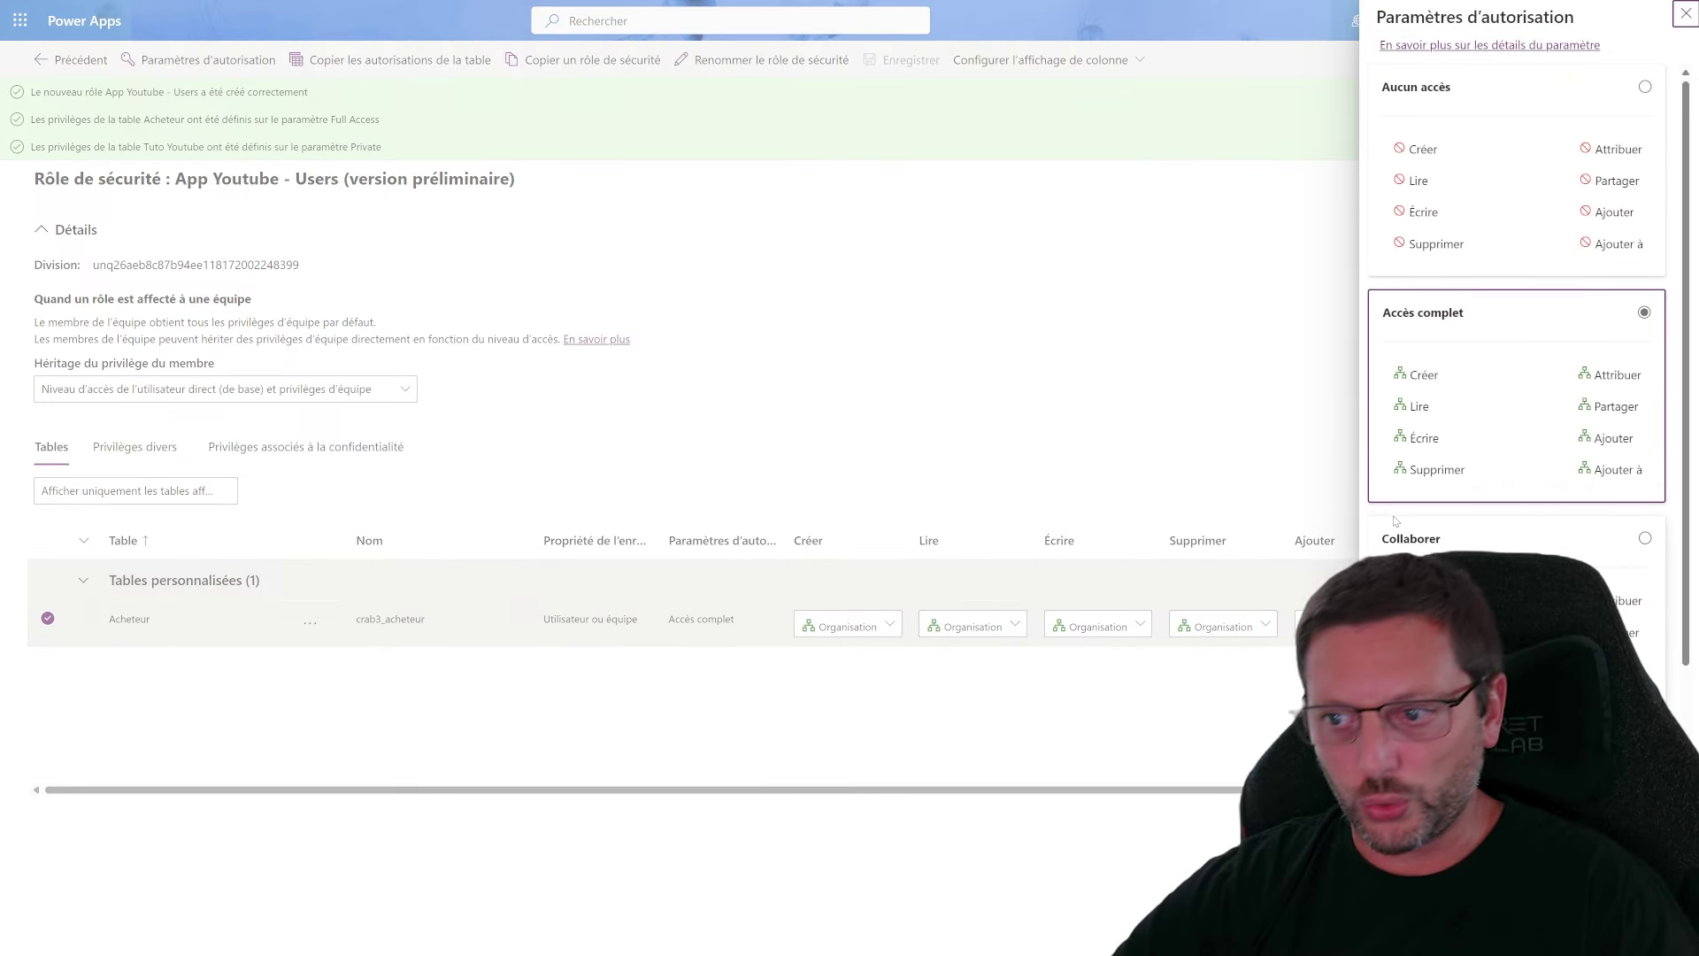
Review the Aucun accès, Accès complet, Collaborer and Privé presets for the Acheteur table, and close the settings without changing them
{"action": "scroll", "coordinate": [1449, 149], "scroll_direction": "down", "scroll_amount": 3}
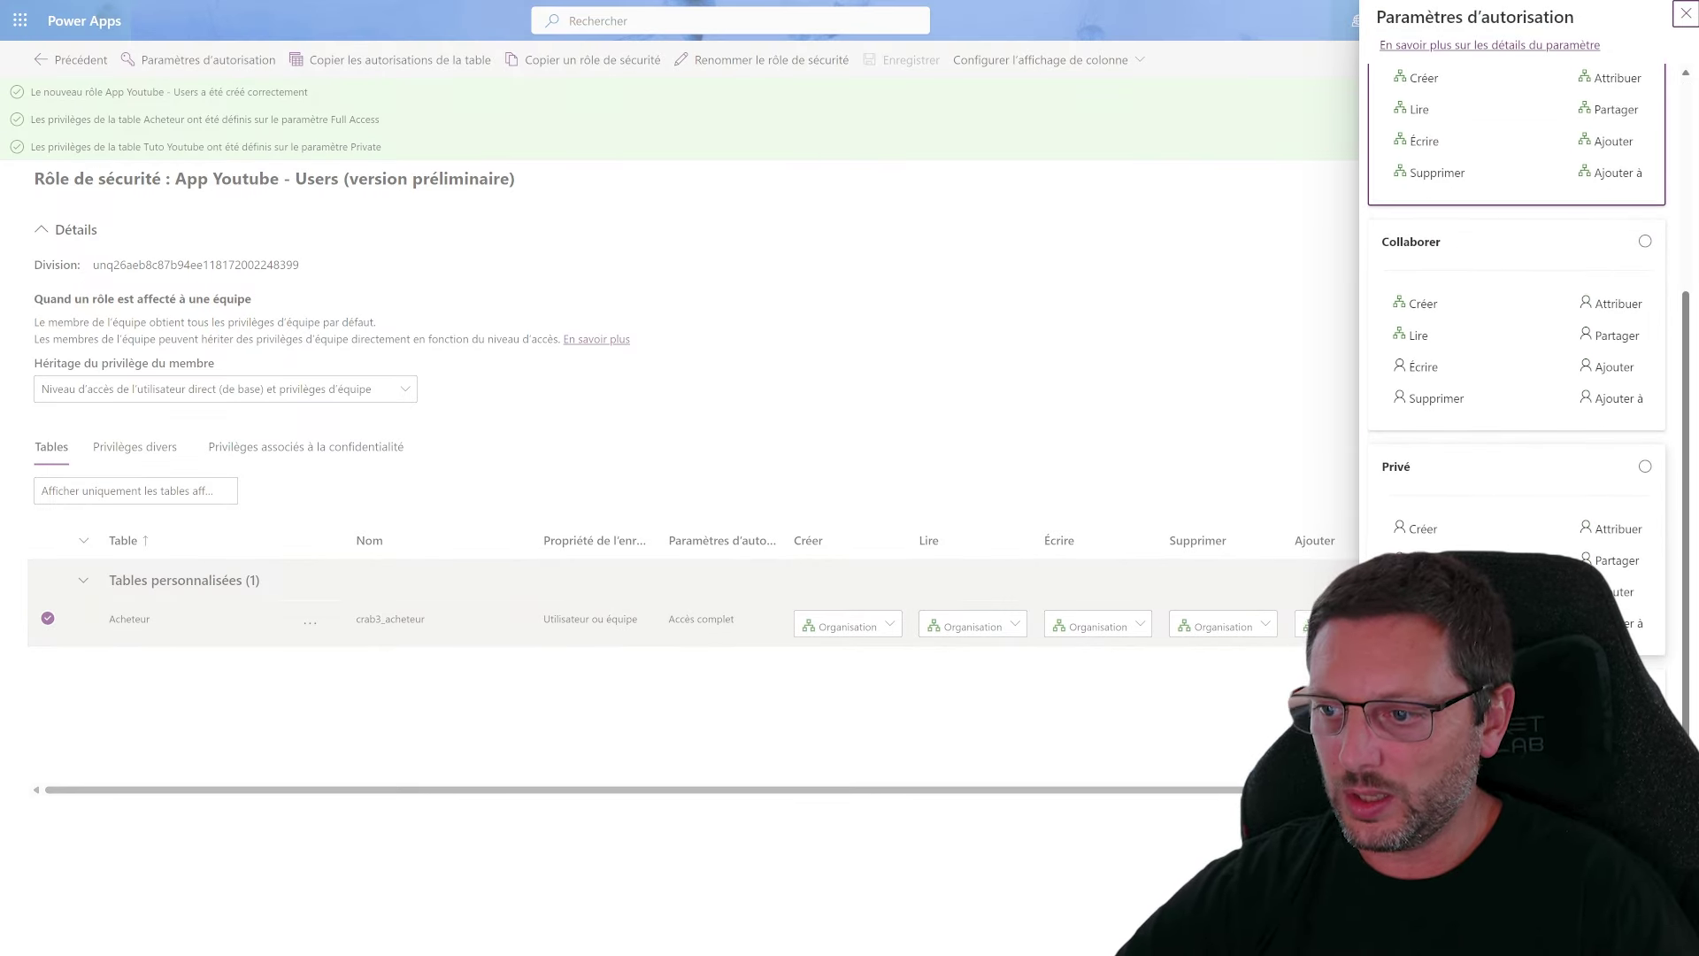
{"action": "scroll", "coordinate": [1517, 354], "scroll_direction": "up", "scroll_amount": 3}
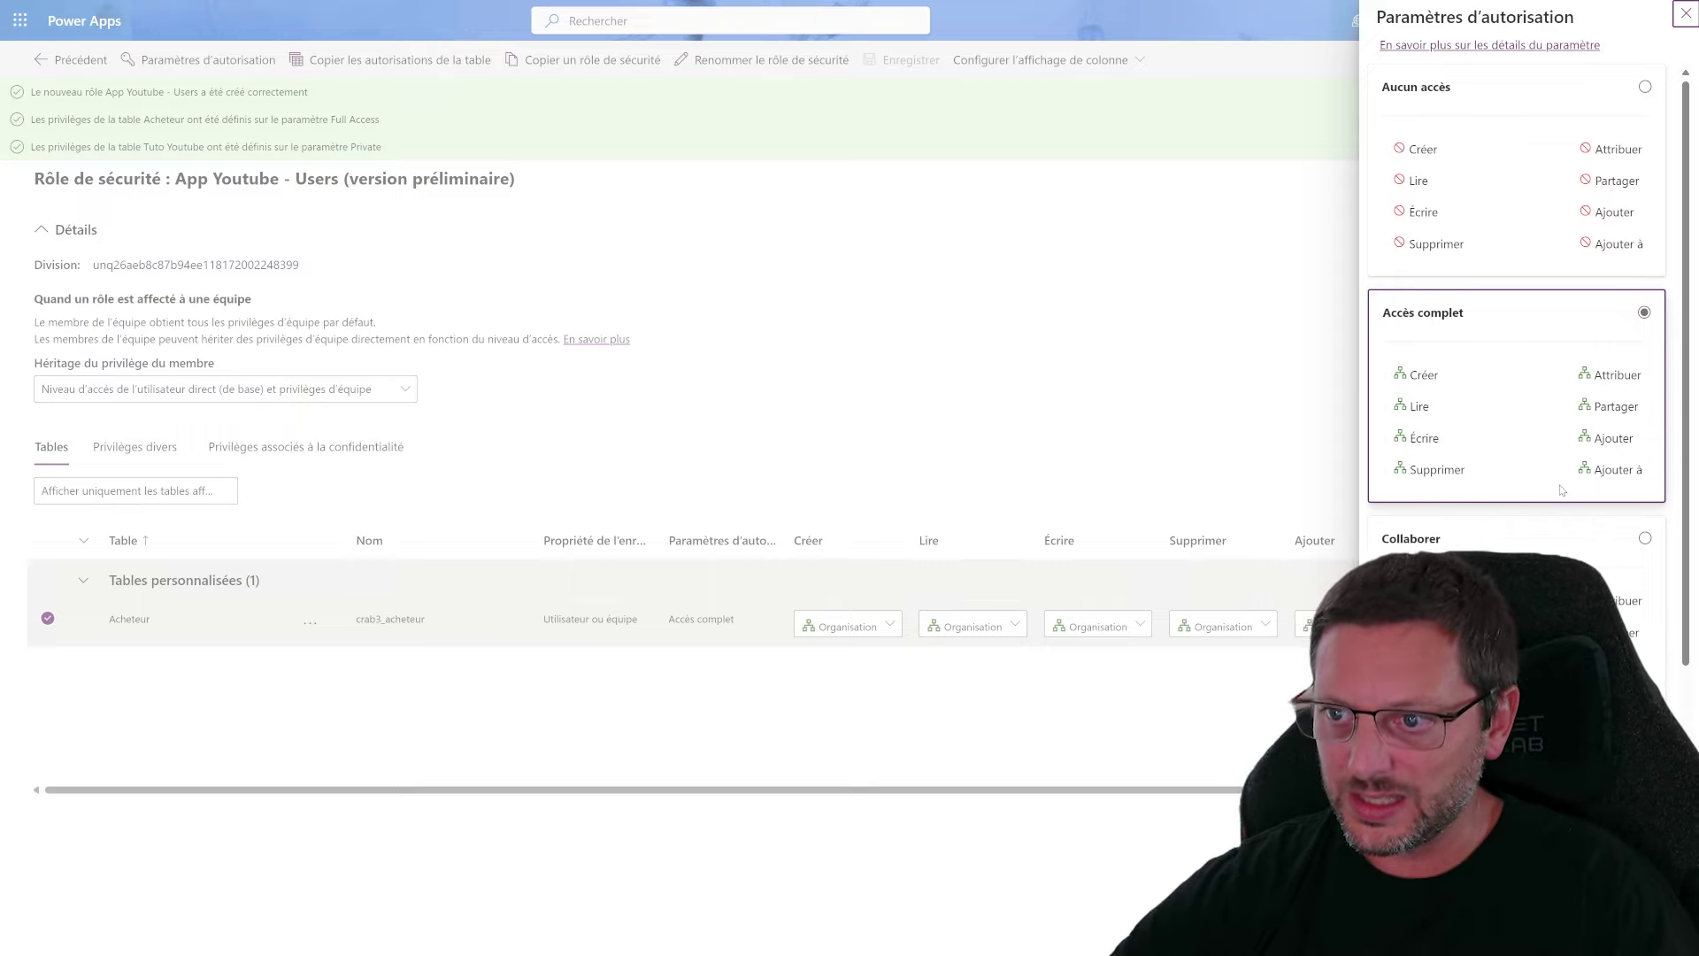
{"action": "scroll", "coordinate": [1517, 354], "scroll_direction": "down", "scroll_amount": 2}
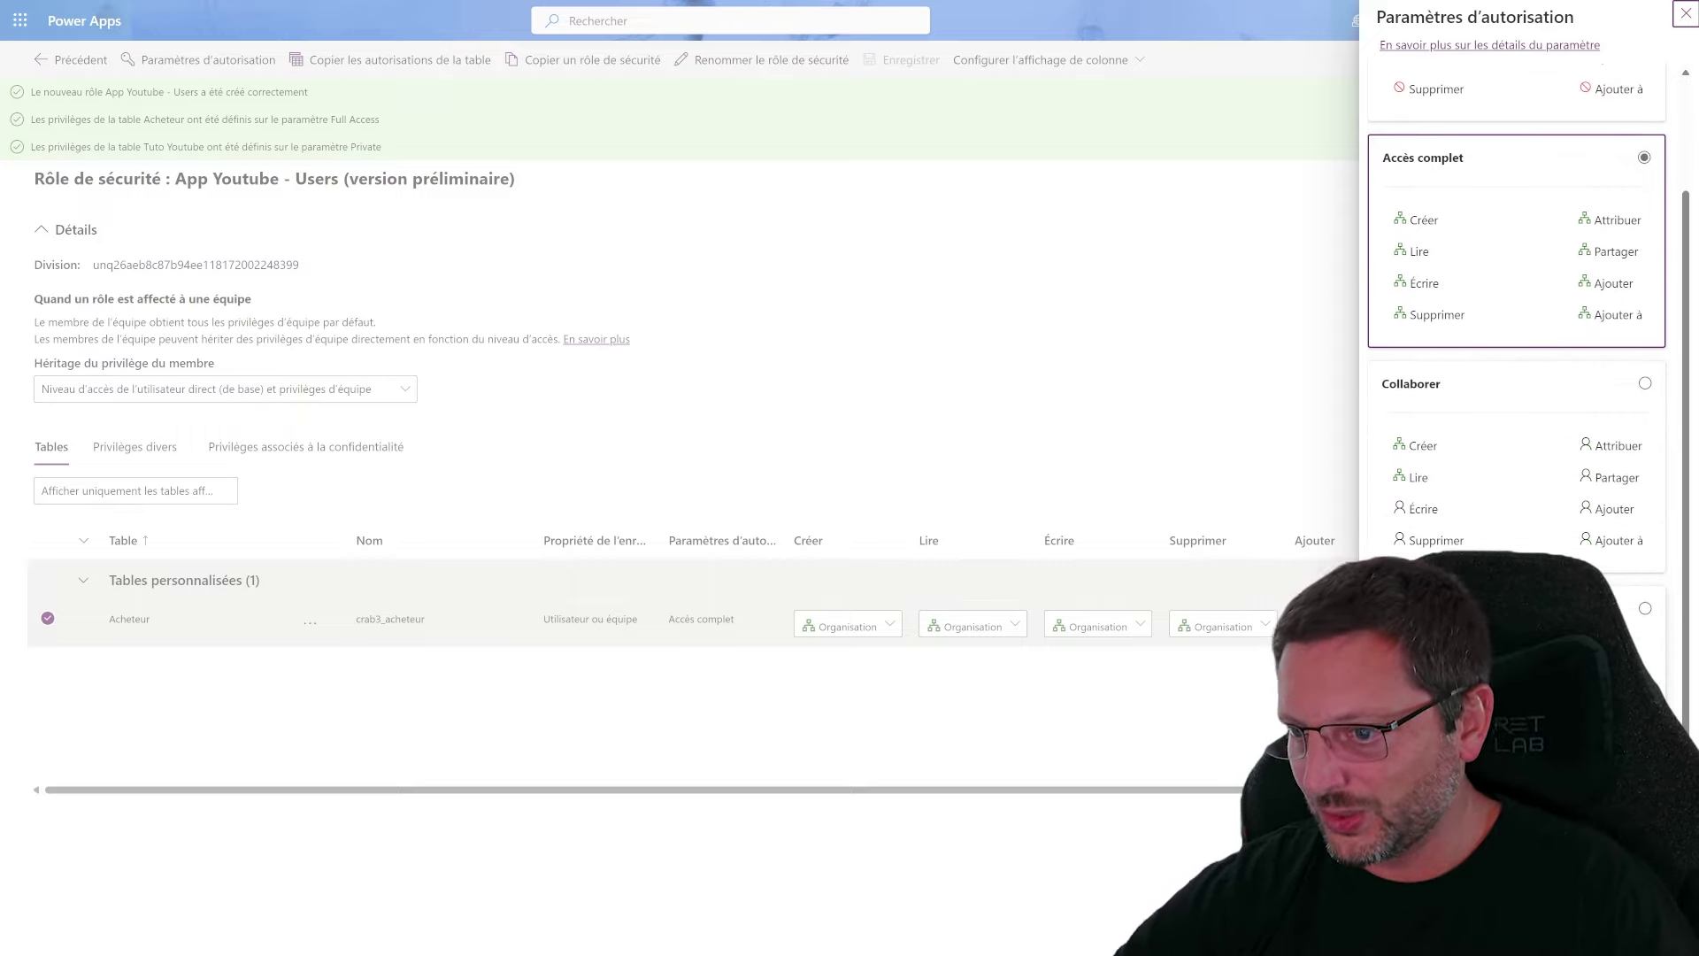
{"action": "scroll", "coordinate": [1517, 354], "scroll_direction": "down", "scroll_amount": 2}
{"action": "scroll", "coordinate": [1517, 354], "scroll_direction": "up", "scroll_amount": 3}
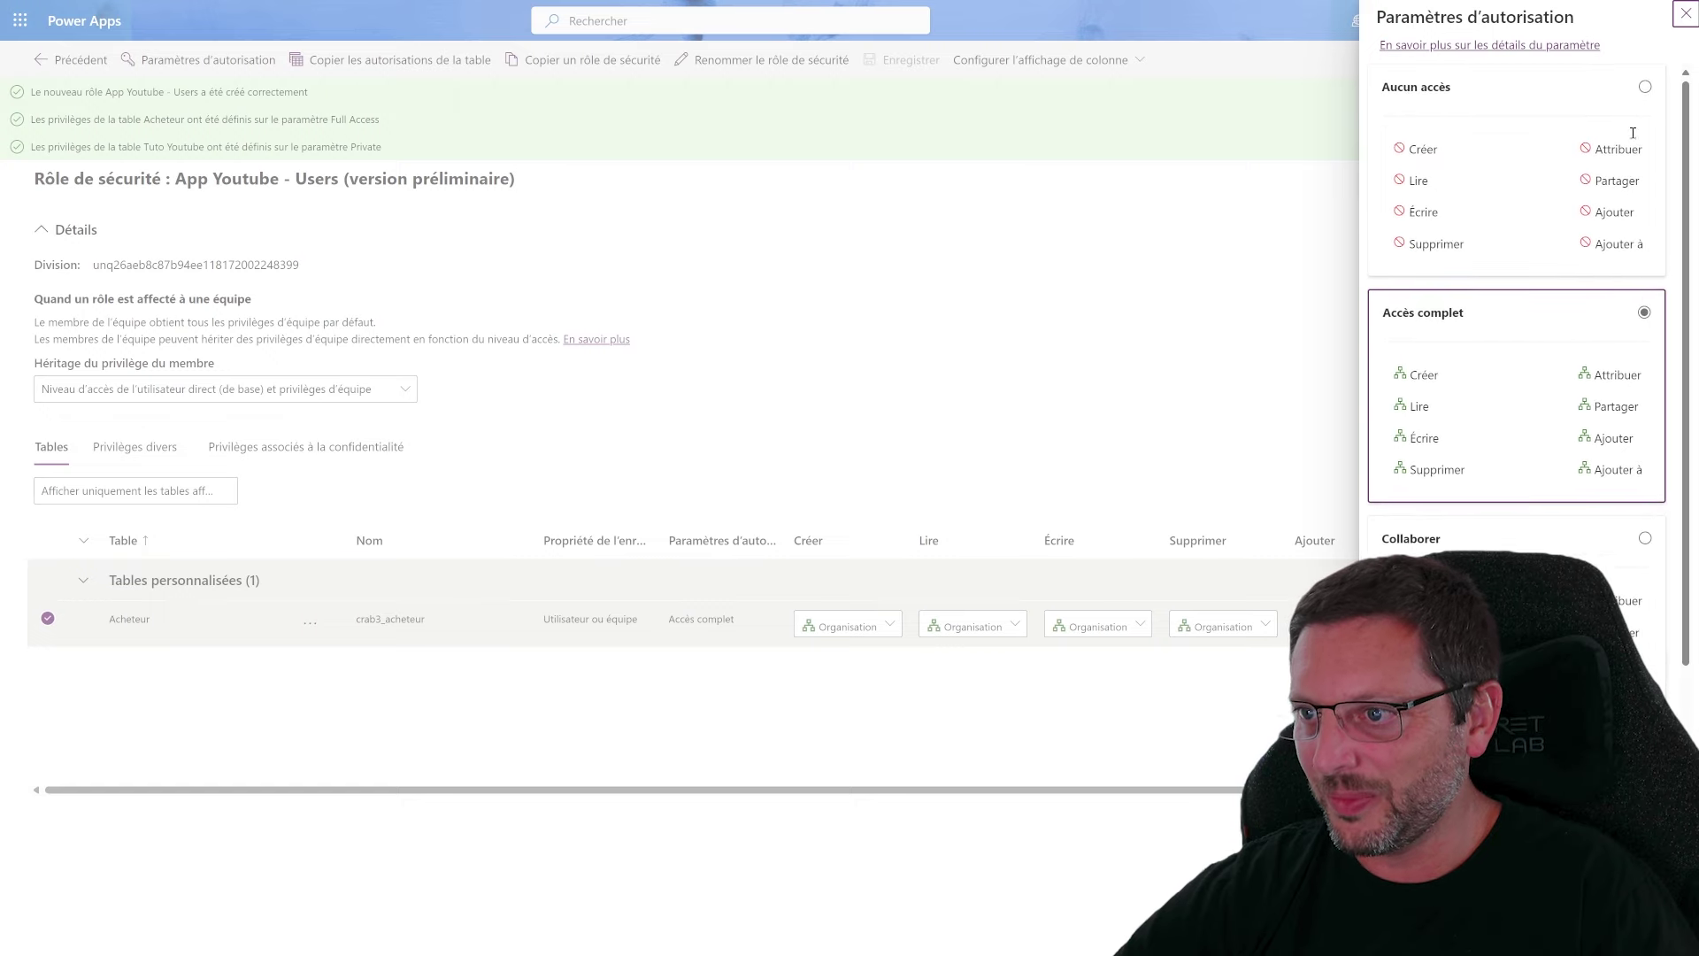
{"action": "left_click", "coordinate": [1686, 14]}
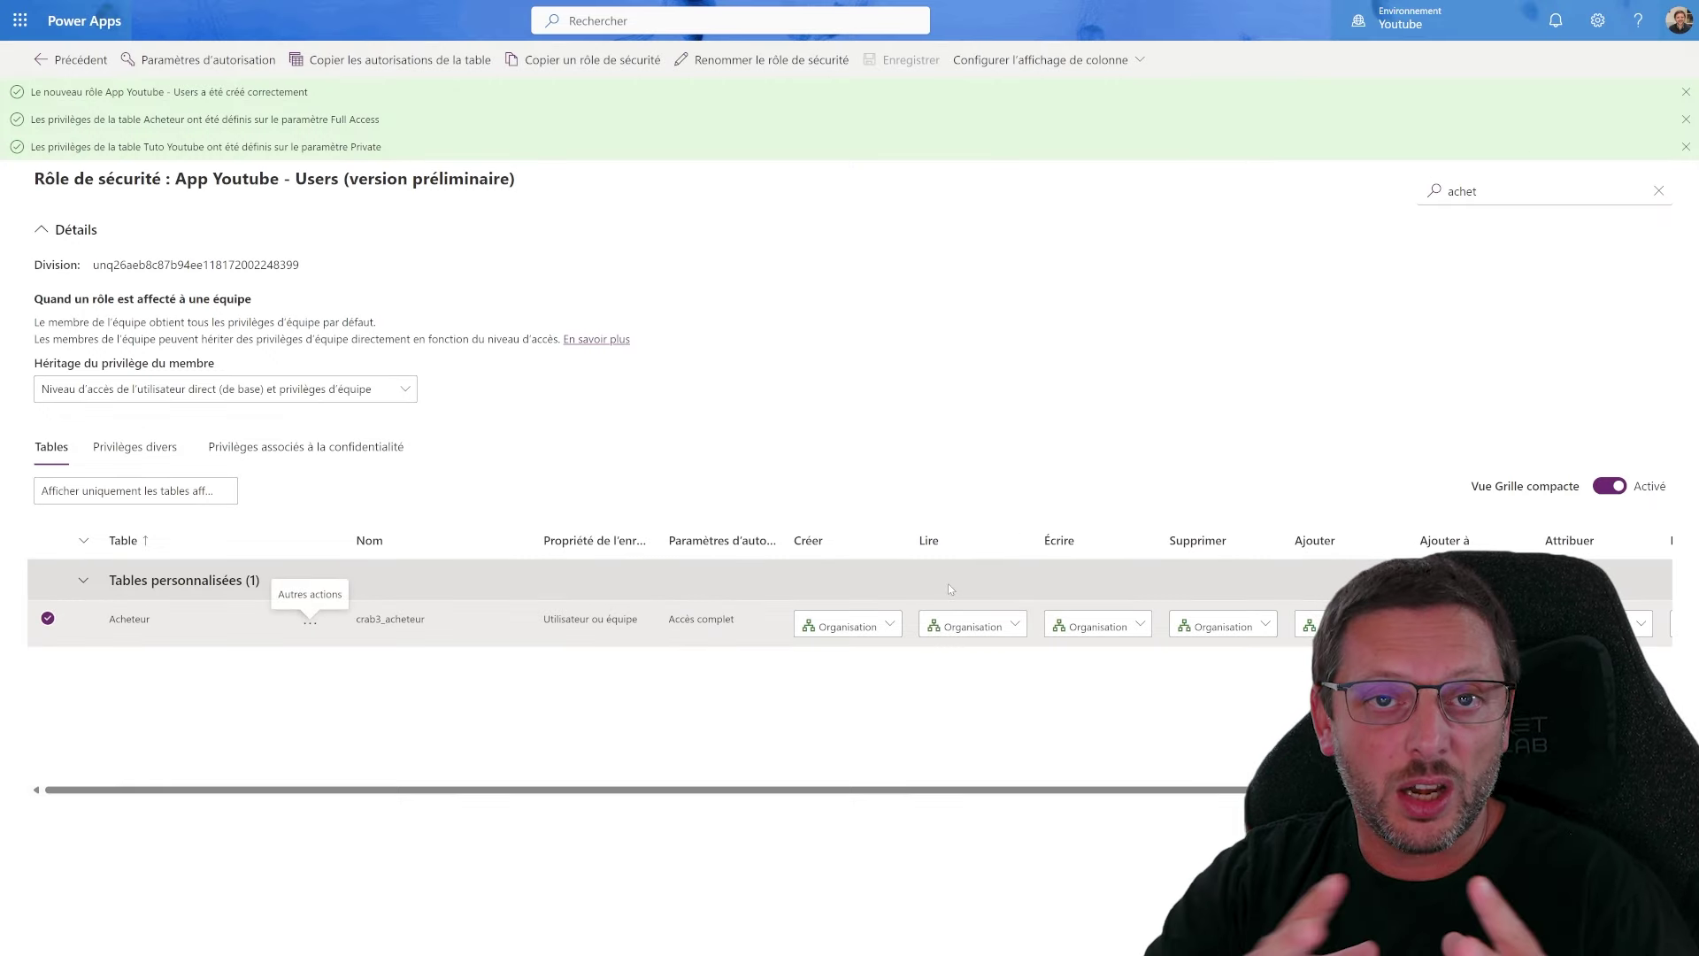